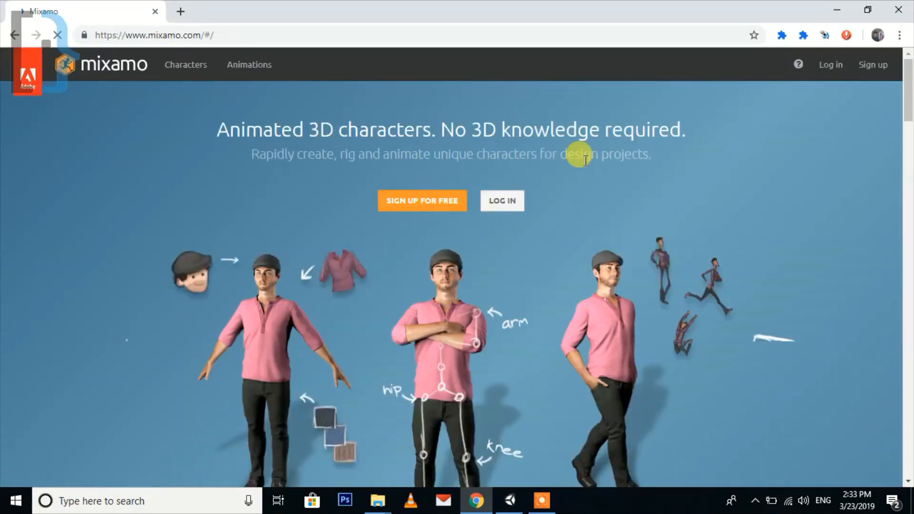
Browse the first page of the Mixamo character library for a suitable model
{"action": "left_click", "coordinate": [186, 64]}
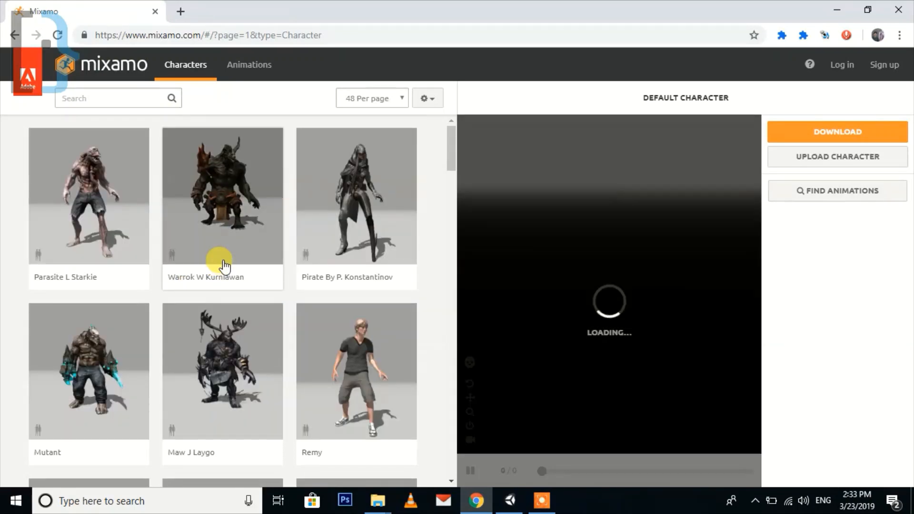
{"action": "scroll", "coordinate": [224, 267], "scroll_direction": "down", "scroll_amount": 8}
{"action": "scroll", "coordinate": [224, 265], "scroll_direction": "down", "scroll_amount": 15}
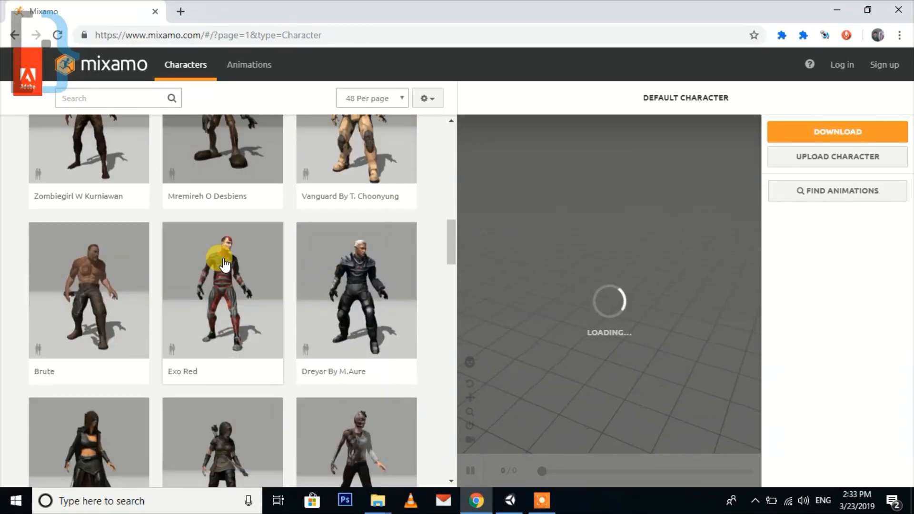
{"action": "scroll", "coordinate": [223, 264], "scroll_direction": "down", "scroll_amount": 10}
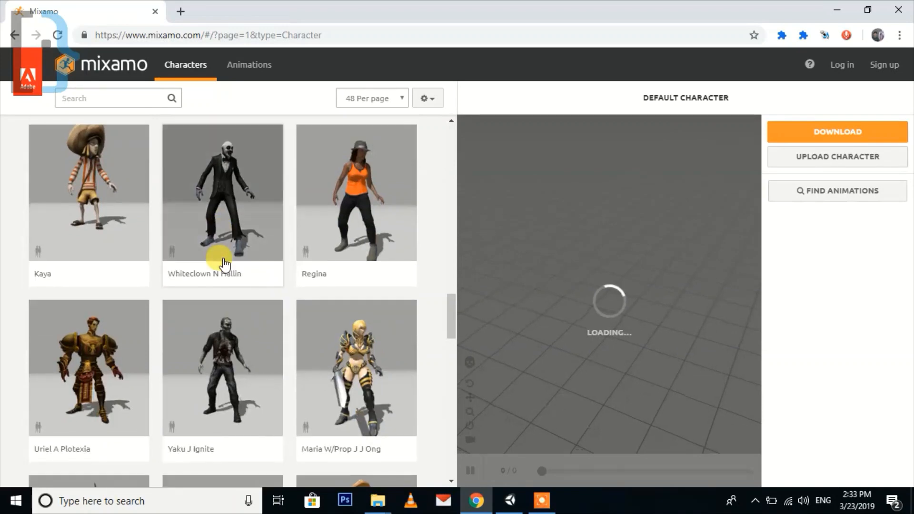
{"action": "scroll", "coordinate": [223, 264], "scroll_direction": "down", "scroll_amount": 4}
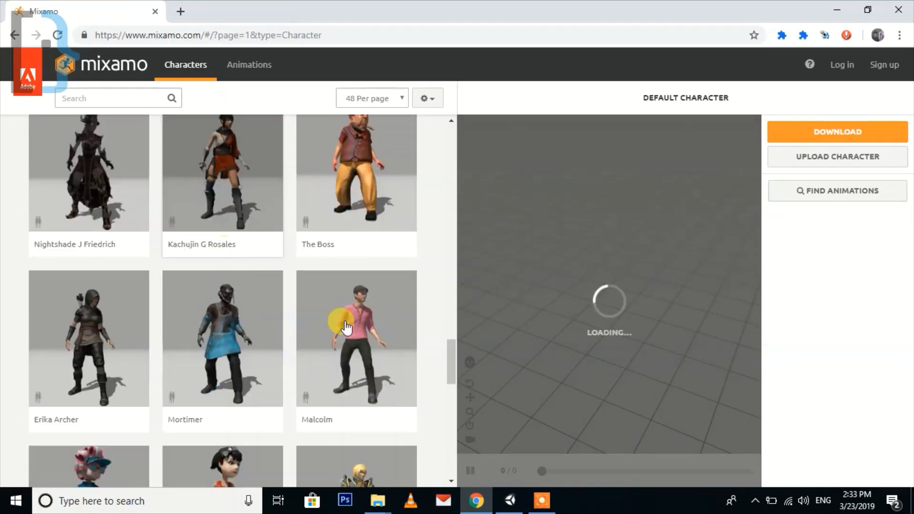
{"action": "scroll", "coordinate": [261, 312], "scroll_direction": "down", "scroll_amount": 4}
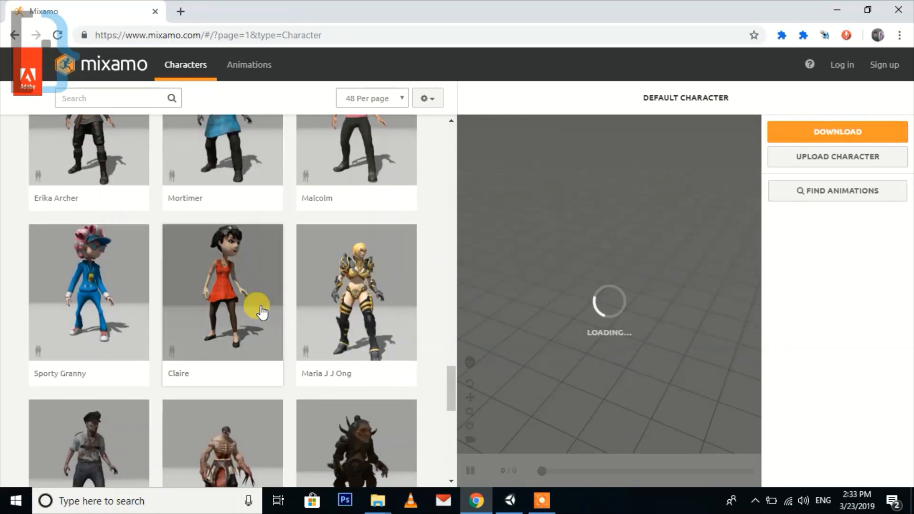
{"action": "scroll", "coordinate": [261, 308], "scroll_direction": "down", "scroll_amount": 8}
{"action": "scroll", "coordinate": [261, 304], "scroll_direction": "down", "scroll_amount": 6}
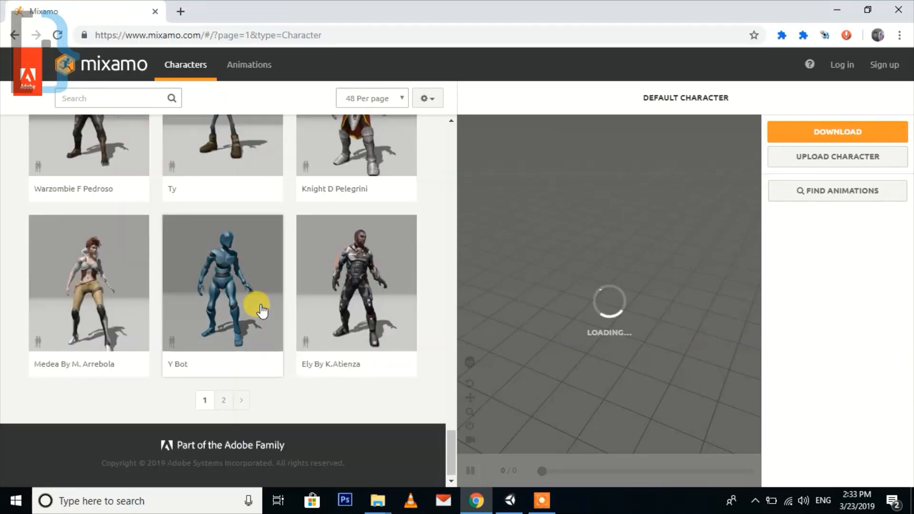
Load the Castle Guard 01 character from the second page of the character library into the preview
{"action": "left_click", "coordinate": [223, 400]}
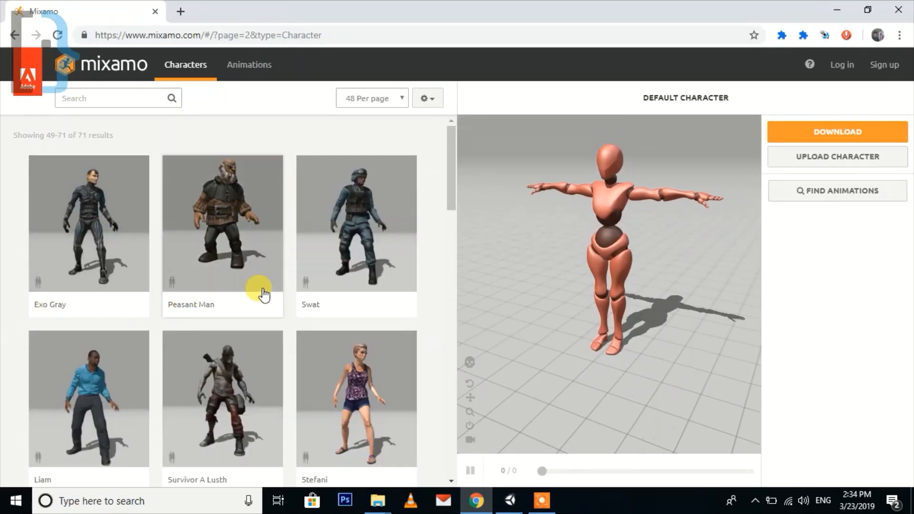
{"action": "scroll", "coordinate": [299, 294], "scroll_direction": "down", "scroll_amount": 4}
{"action": "scroll", "coordinate": [299, 296], "scroll_direction": "down", "scroll_amount": 10}
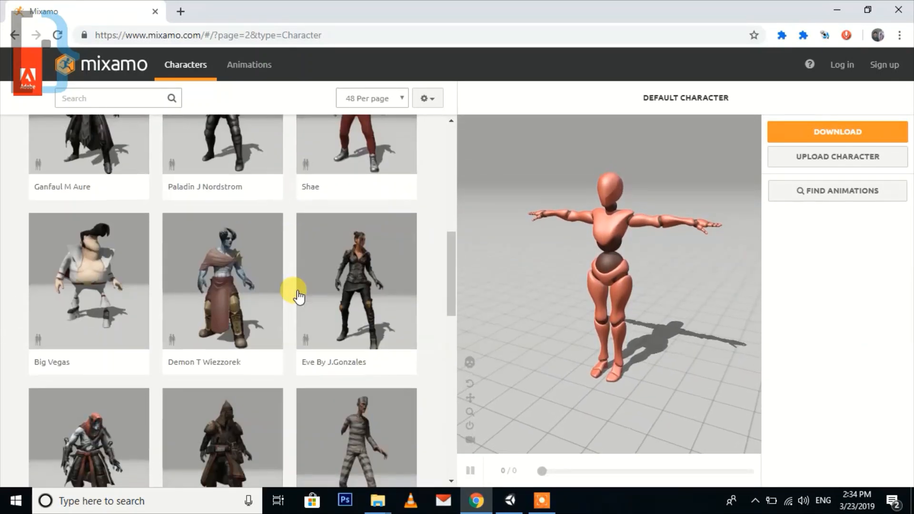
{"action": "scroll", "coordinate": [299, 296], "scroll_direction": "down", "scroll_amount": 3}
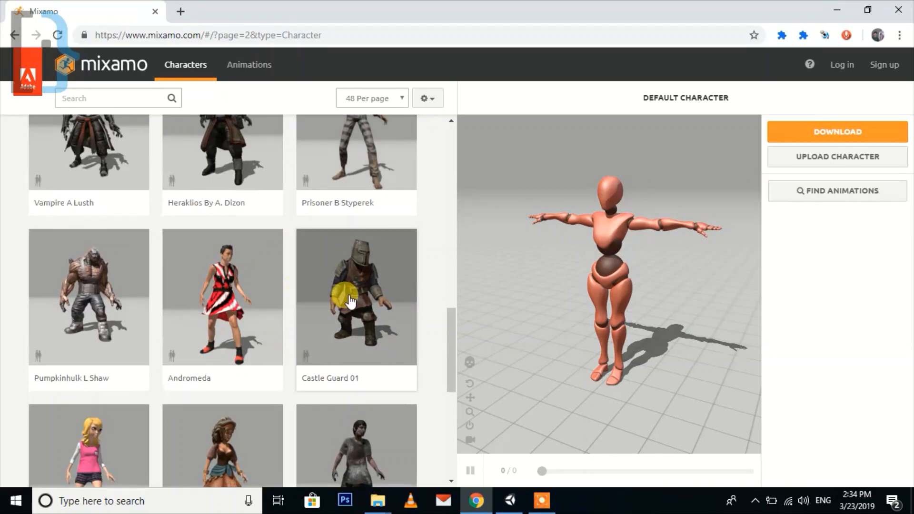
{"action": "left_click", "coordinate": [388, 315]}
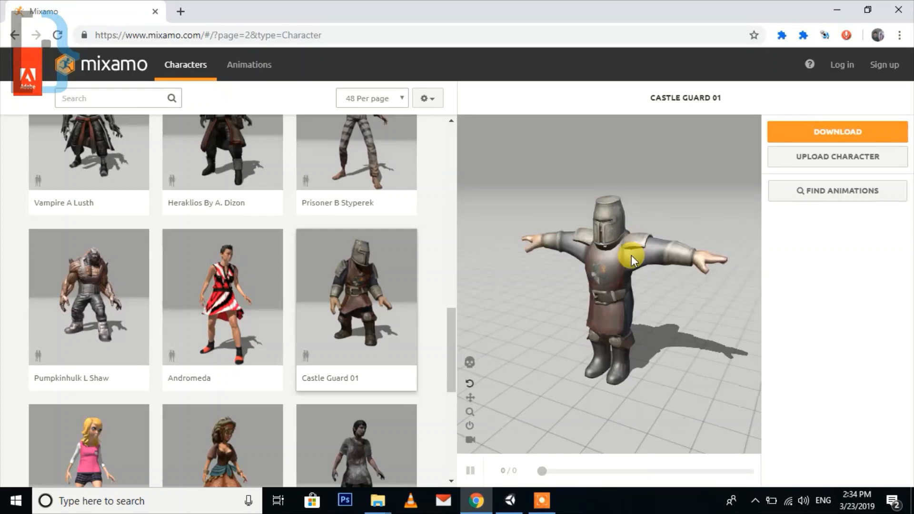
Inspect the Castle Guard 01 model from the front in the preview and try to download it
{"action": "left_click_drag", "start_coordinate": [611, 296], "coordinate": [629, 282]}
{"action": "scroll", "coordinate": [591, 275], "scroll_direction": "up", "scroll_amount": 5}
{"action": "scroll", "coordinate": [630, 278], "scroll_direction": "down", "scroll_amount": 2}
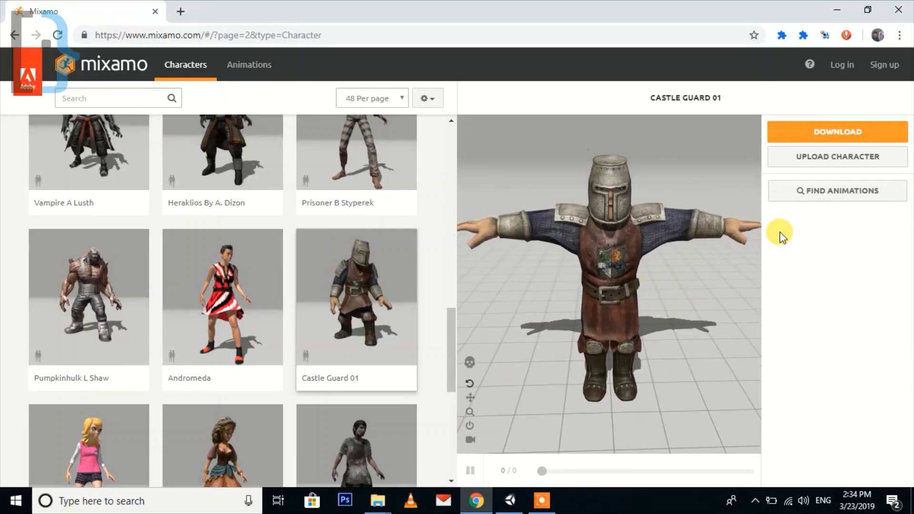
{"action": "left_click", "coordinate": [822, 138]}
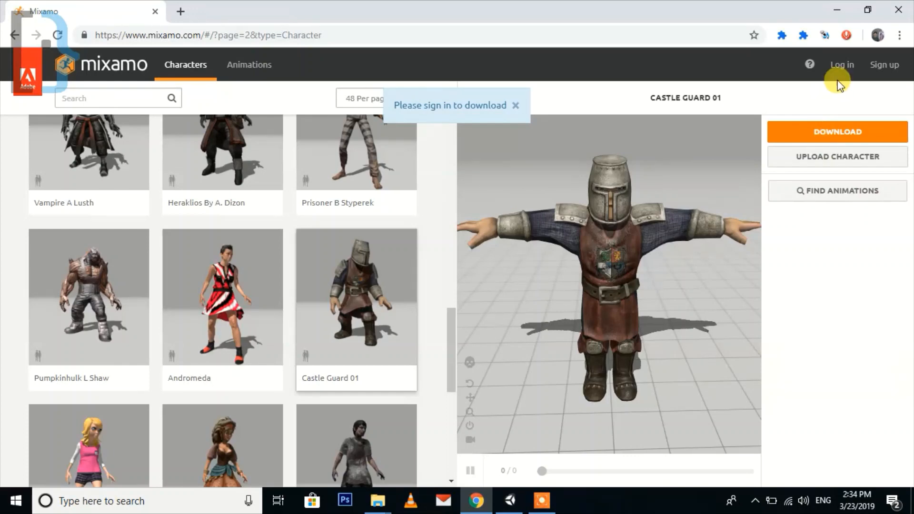
Log in to Mixamo through Google with an existing account and accept the Adobe Terms of Use
{"action": "left_click", "coordinate": [841, 65]}
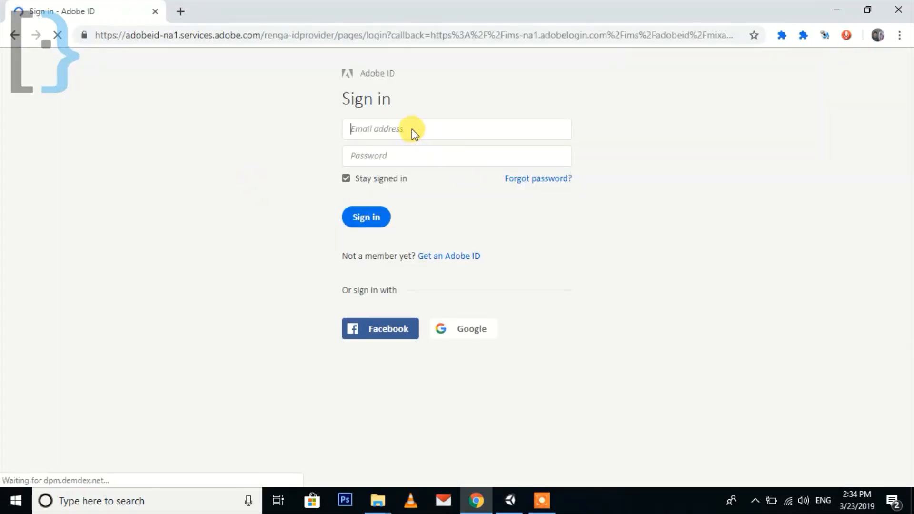
{"action": "left_click", "coordinate": [413, 130]}
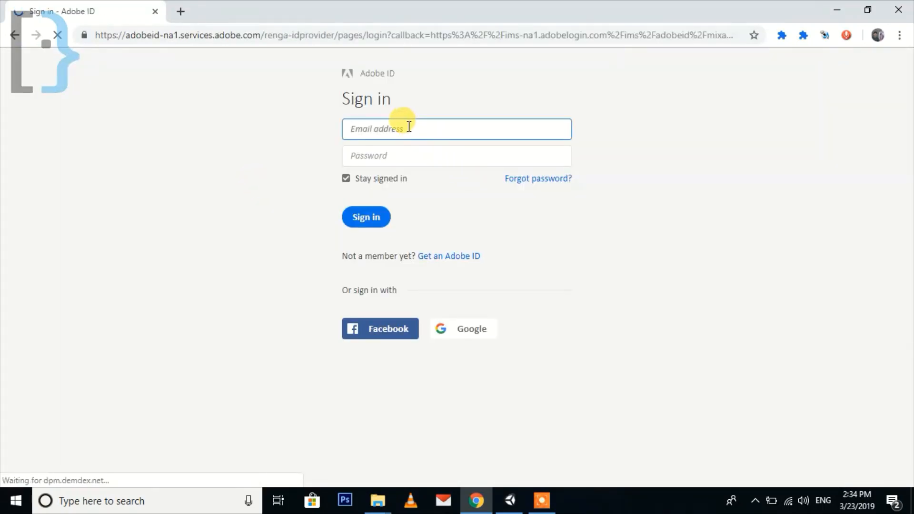
{"action": "left_click", "coordinate": [88, 333]}
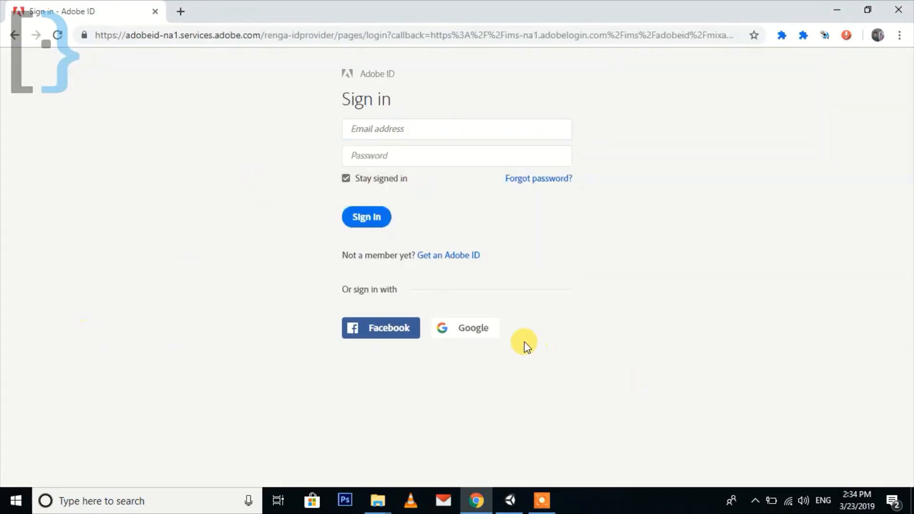
{"action": "left_click", "coordinate": [460, 333]}
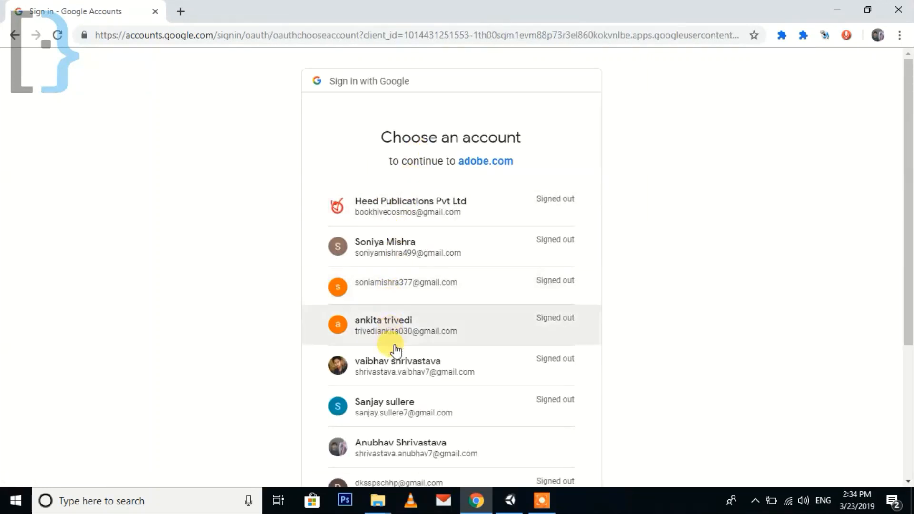
{"action": "left_click", "coordinate": [381, 444]}
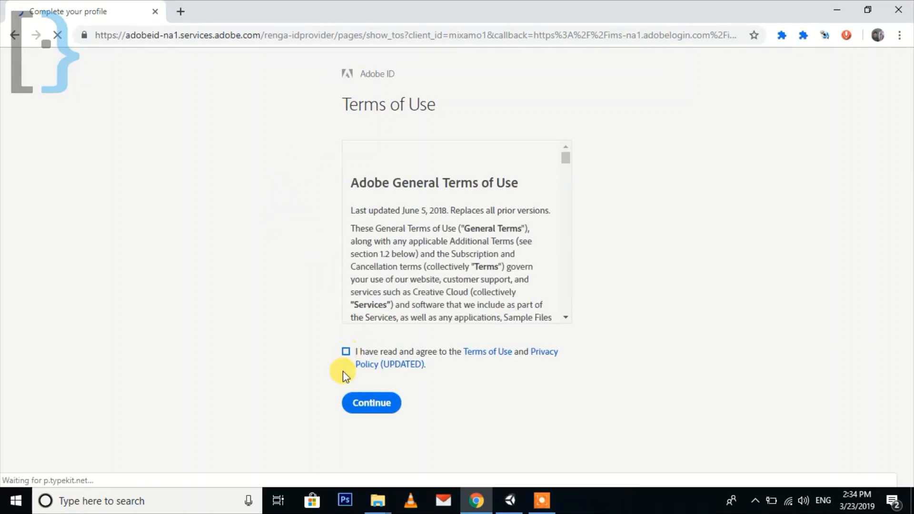
{"action": "left_click", "coordinate": [365, 405]}
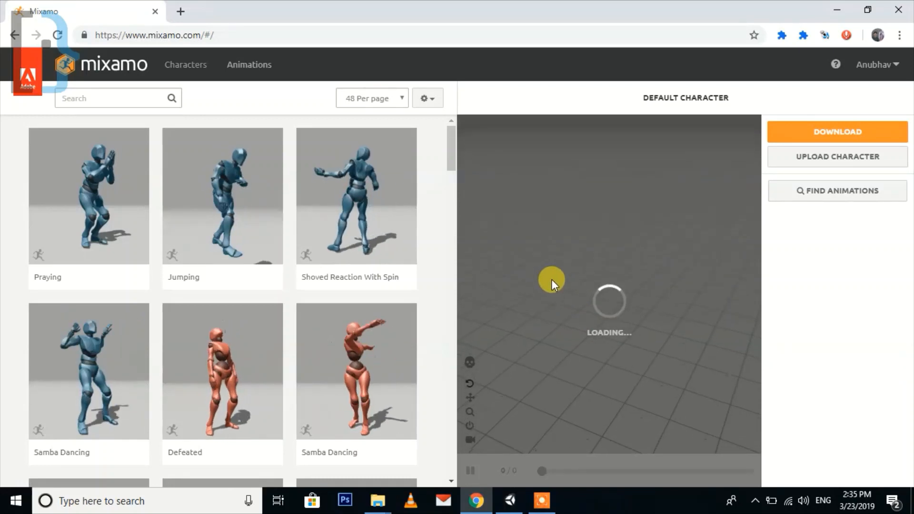
Select the Castle Guard 01 character from the second page of the character library
{"action": "left_click", "coordinate": [186, 67]}
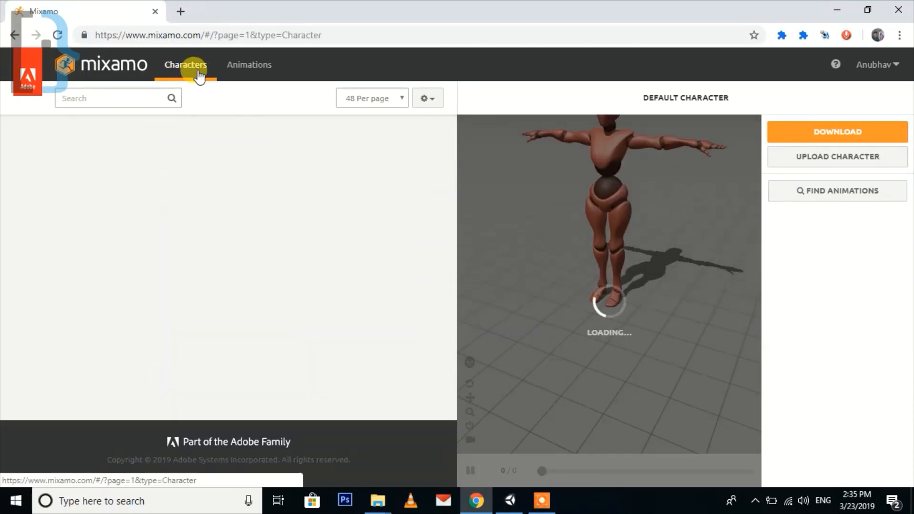
{"action": "scroll", "coordinate": [295, 290], "scroll_direction": "down", "scroll_amount": 15}
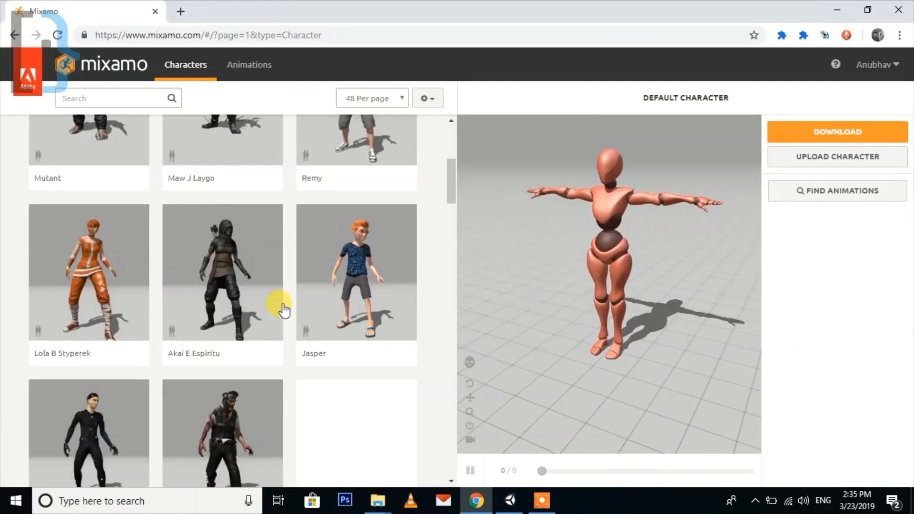
{"action": "scroll", "coordinate": [229, 348], "scroll_direction": "down", "scroll_amount": 20}
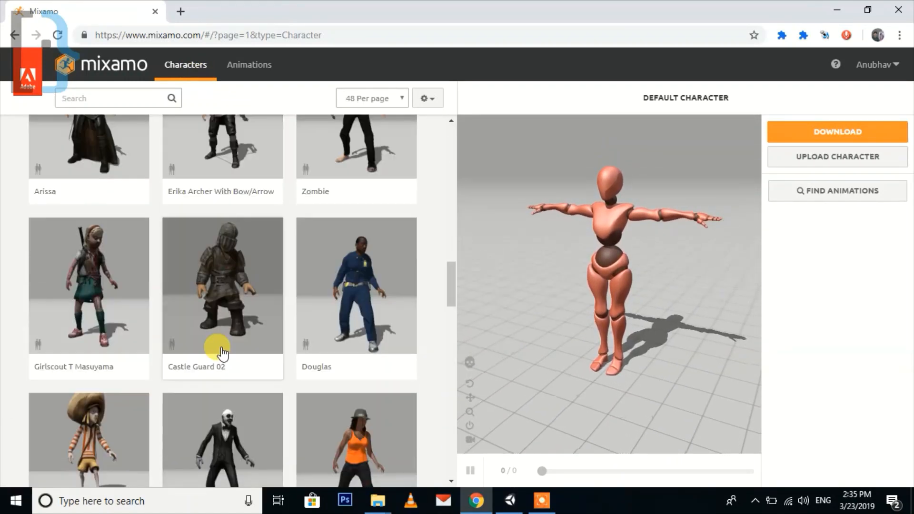
{"action": "scroll", "coordinate": [222, 355], "scroll_direction": "down", "scroll_amount": 5}
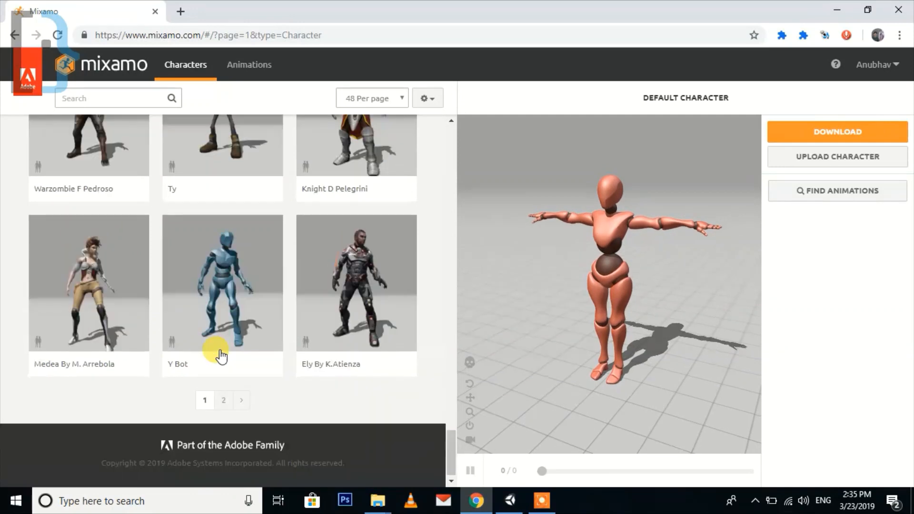
{"action": "left_click", "coordinate": [224, 402]}
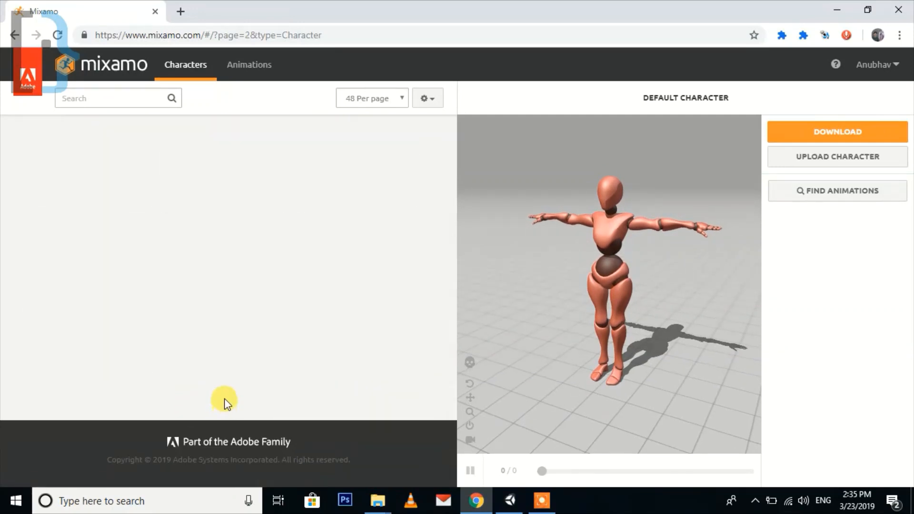
{"action": "scroll", "coordinate": [324, 367], "scroll_direction": "down", "scroll_amount": 14}
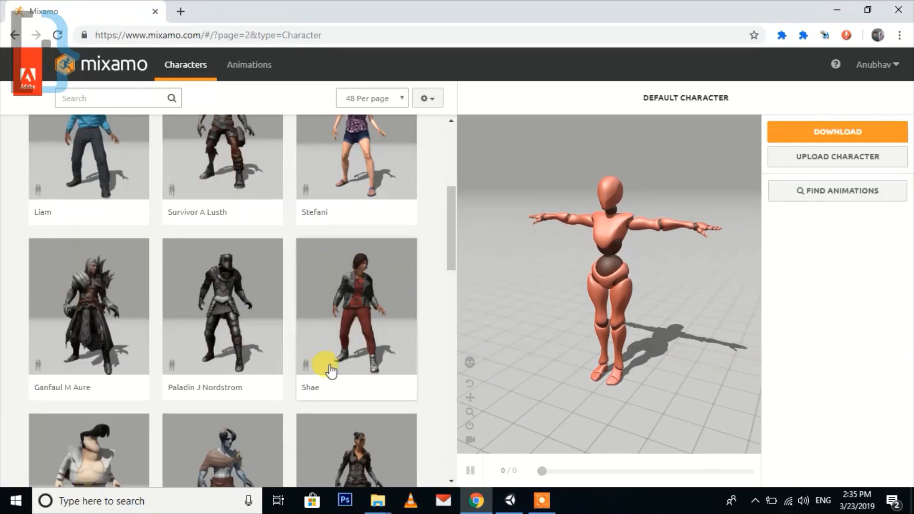
{"action": "scroll", "coordinate": [329, 377], "scroll_direction": "down", "scroll_amount": 3}
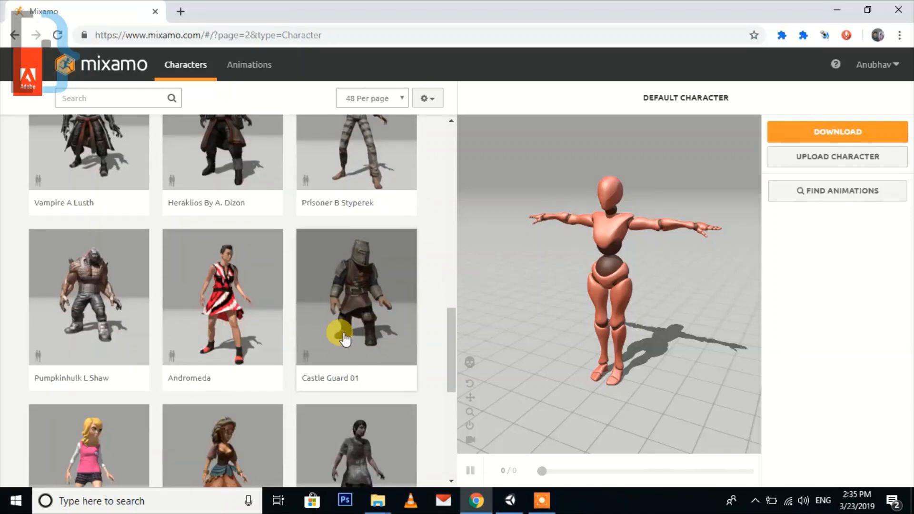
{"action": "left_click", "coordinate": [335, 327]}
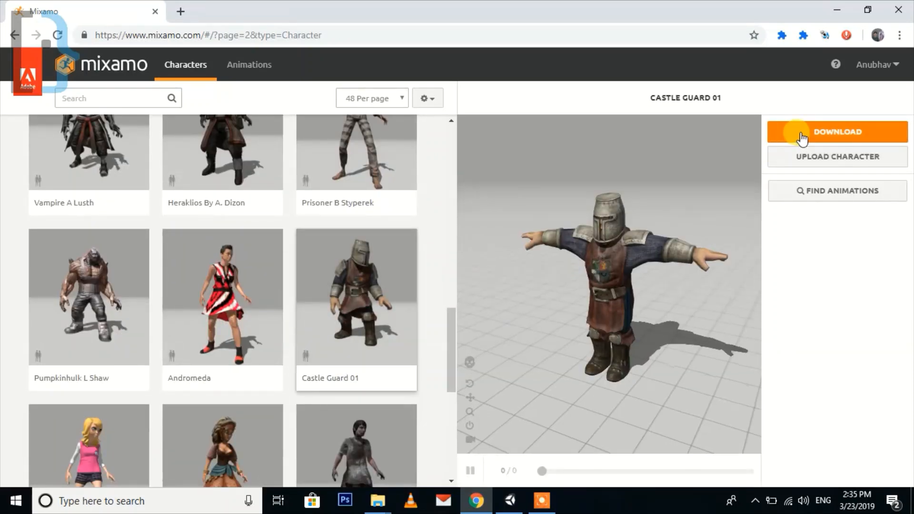
Download the Castle Guard 01 character in the FBX For Unity (.fbx) format with the T-pose
{"action": "left_click", "coordinate": [795, 138]}
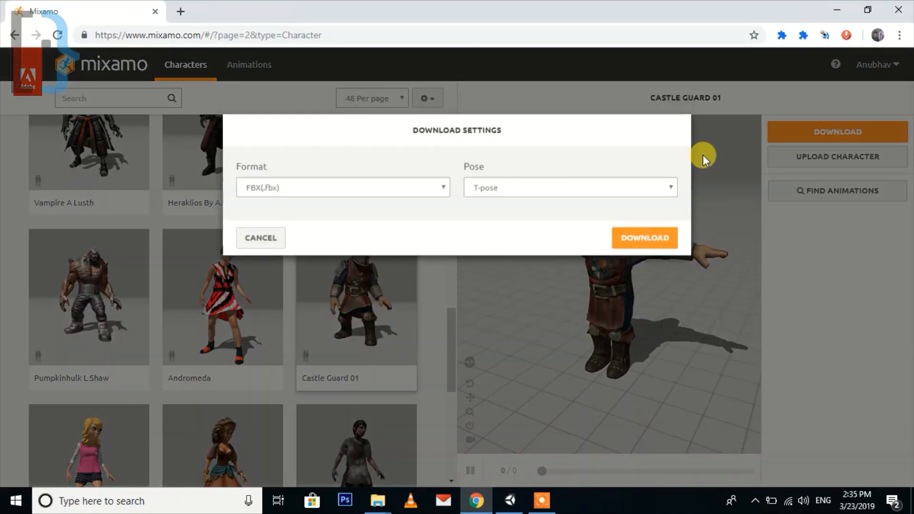
{"action": "left_click", "coordinate": [305, 186]}
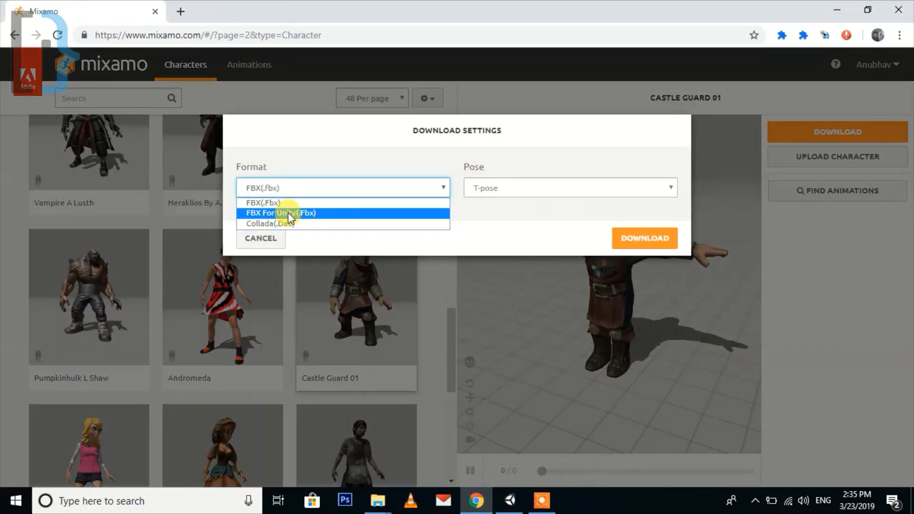
{"action": "left_click", "coordinate": [288, 213]}
{"action": "left_click", "coordinate": [636, 240]}
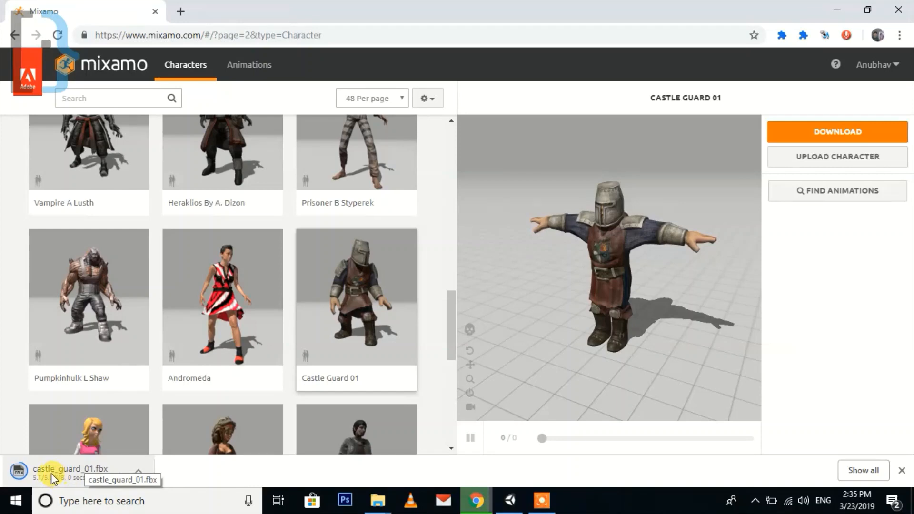
Import the downloaded castle_guard_01.fbx into the Assets folder of the MixamoChr project in Unity
{"action": "left_click_drag", "start_coordinate": [52, 479], "coordinate": [367, 411]}
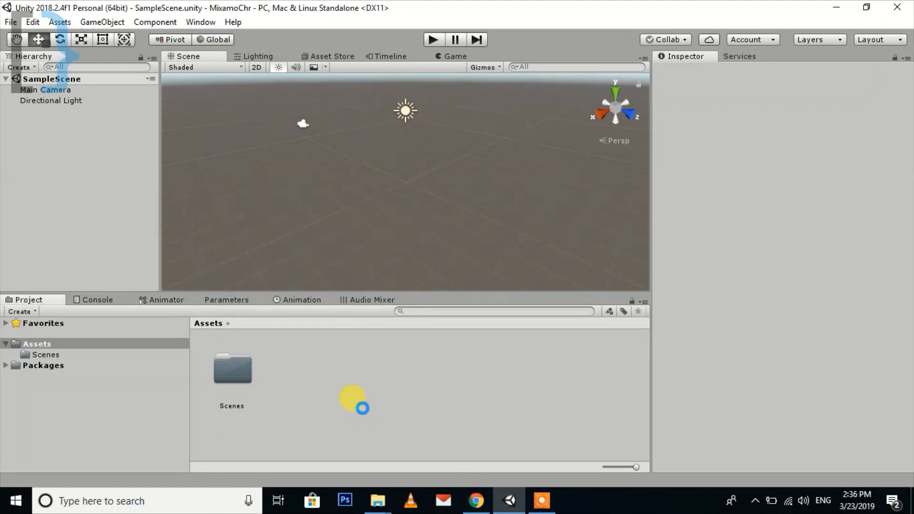
{"action": "left_click_drag", "start_coordinate": [362, 405], "coordinate": [363, 406]}
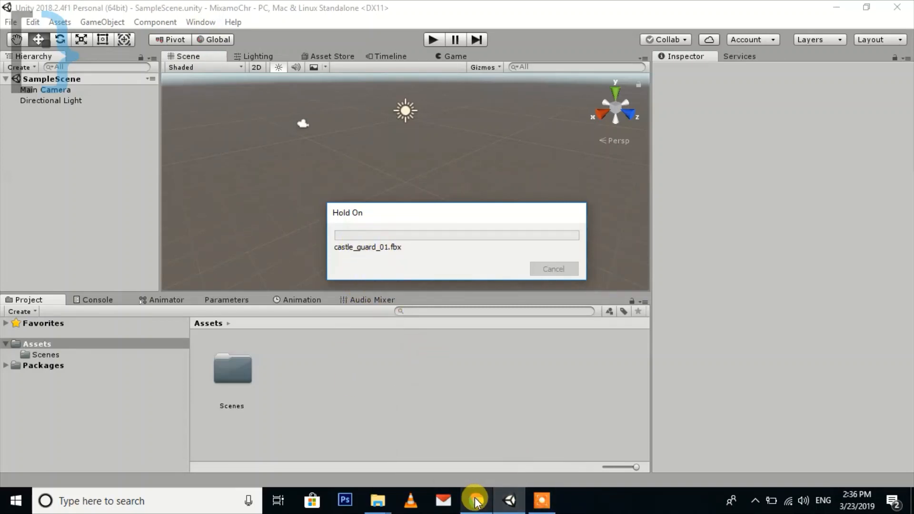
{"action": "mouse_move", "coordinate": [474, 501]}
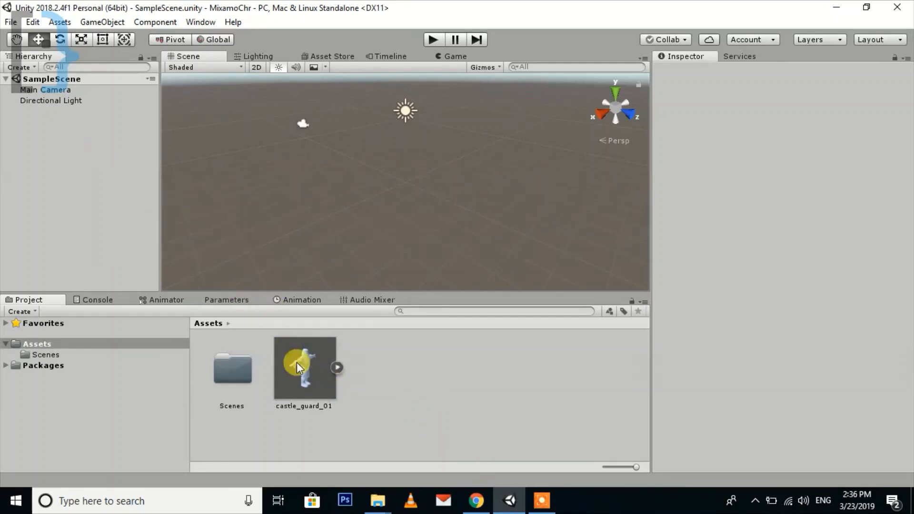
Place the castle_guard_01 model from the project's Assets into SampleScene at the scene origin
{"action": "left_click_drag", "start_coordinate": [297, 363], "coordinate": [264, 244]}
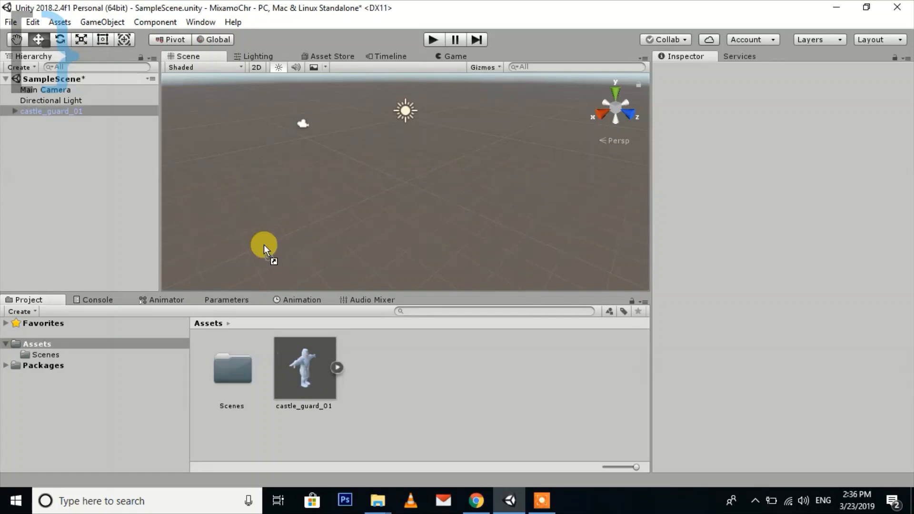
{"action": "left_click_drag", "start_coordinate": [51, 109], "coordinate": [50, 109]}
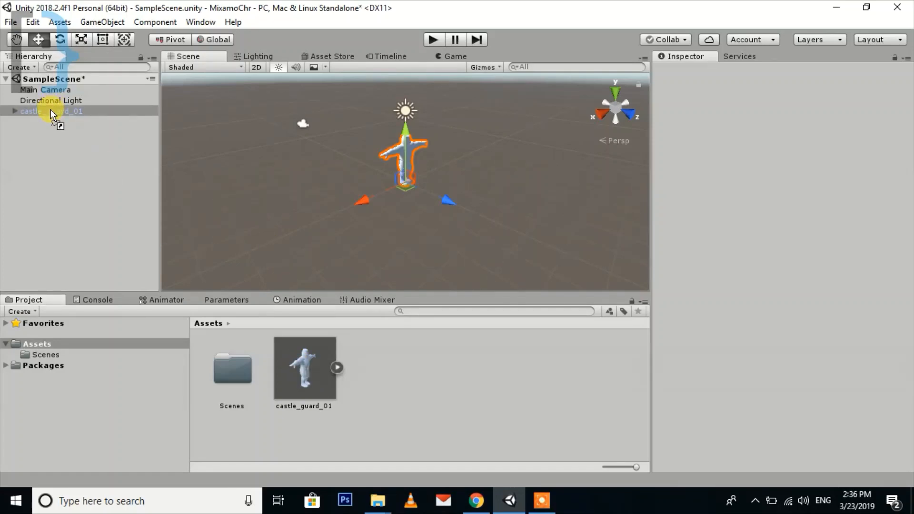
{"action": "scroll", "coordinate": [437, 152], "scroll_direction": "up", "scroll_amount": 8}
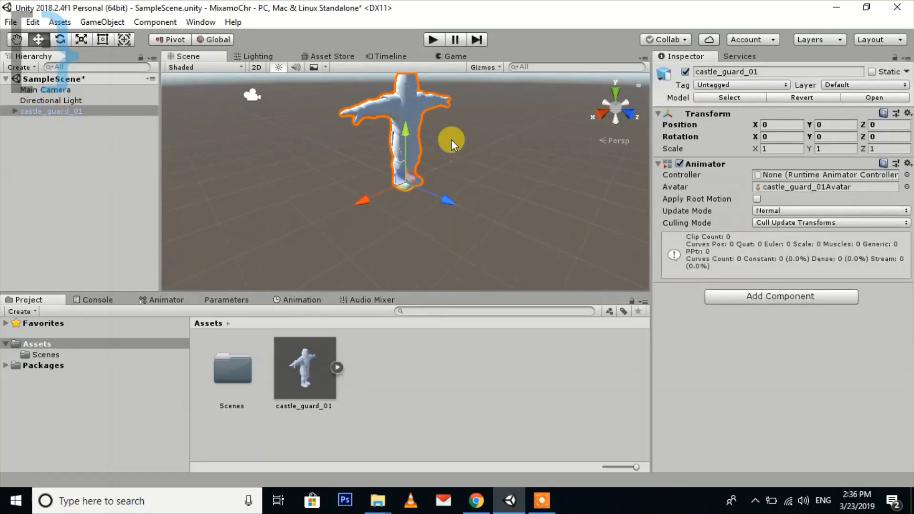
Open texture extraction for the castle_guard_01 asset's materials and create a folder named Textures inside Assets
{"action": "middle_click_drag", "start_coordinate": [450, 198], "coordinate": [442, 188]}
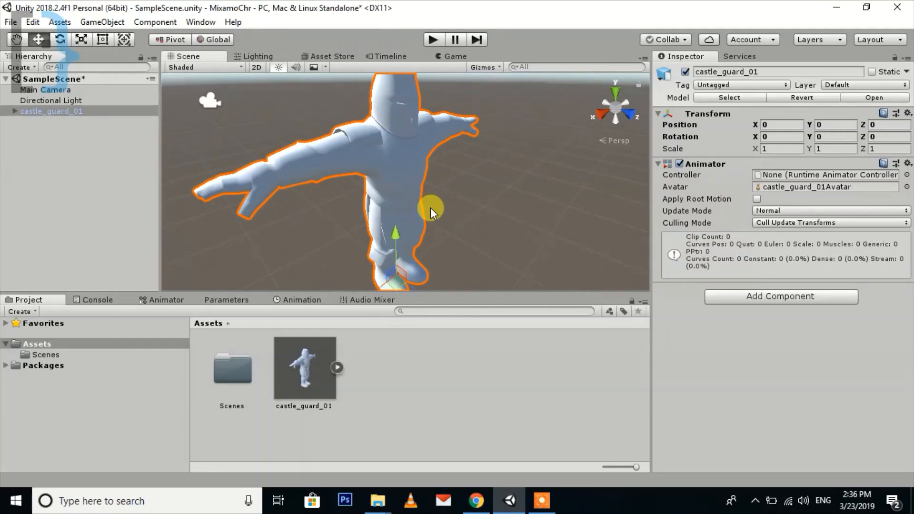
{"action": "left_click", "coordinate": [309, 385]}
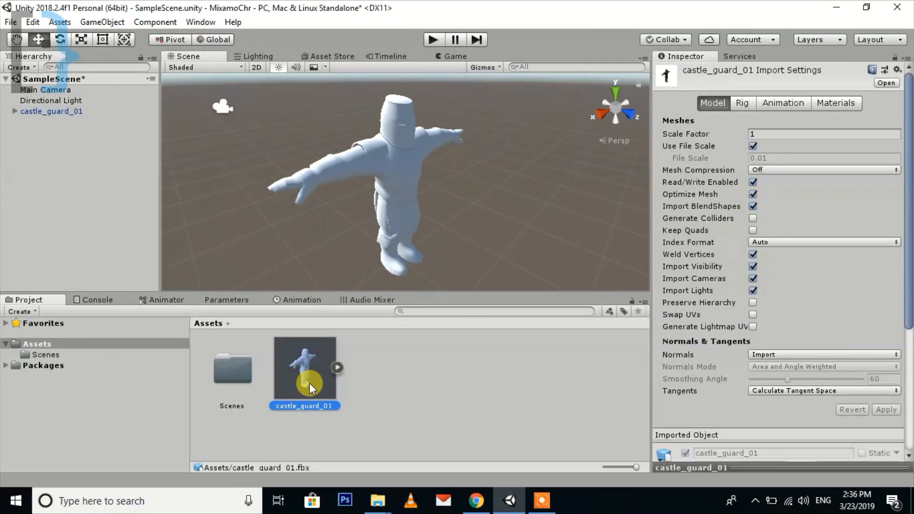
{"action": "left_click", "coordinate": [849, 103]}
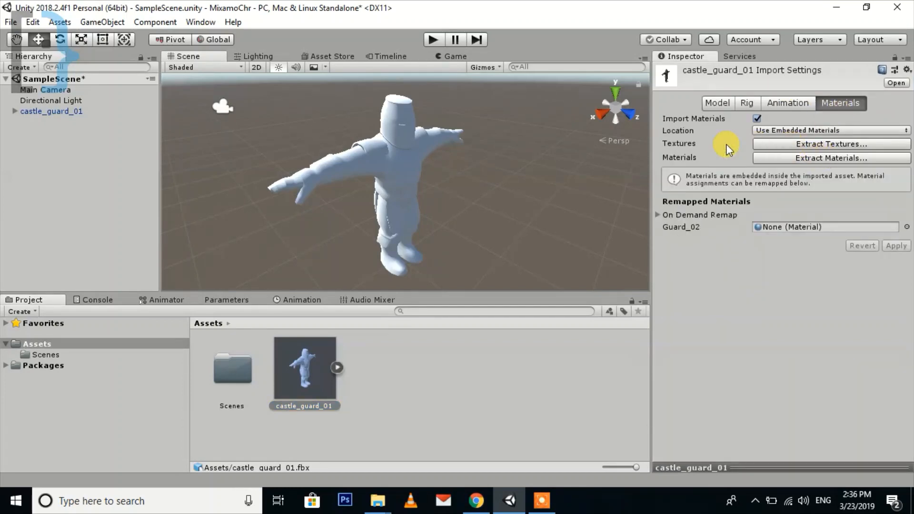
{"action": "left_click", "coordinate": [826, 147]}
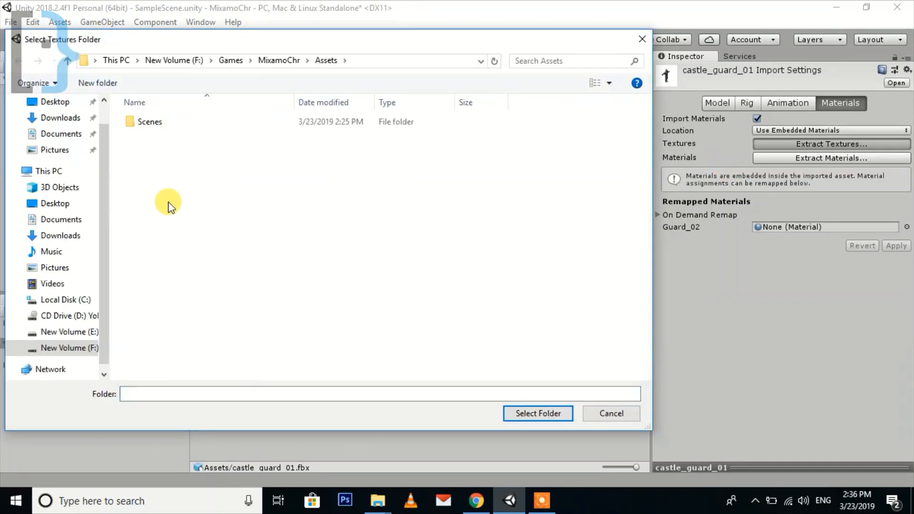
{"action": "right_click", "coordinate": [204, 300]}
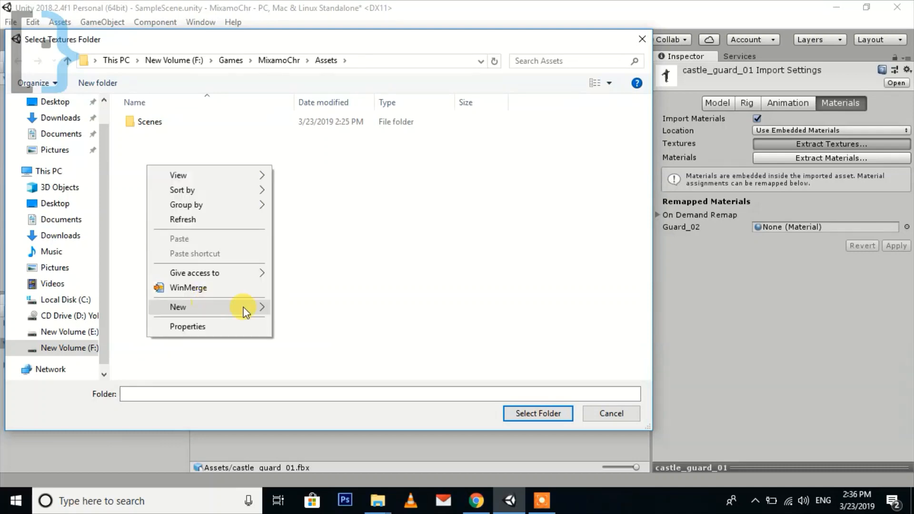
{"action": "mouse_move", "coordinate": [253, 305]}
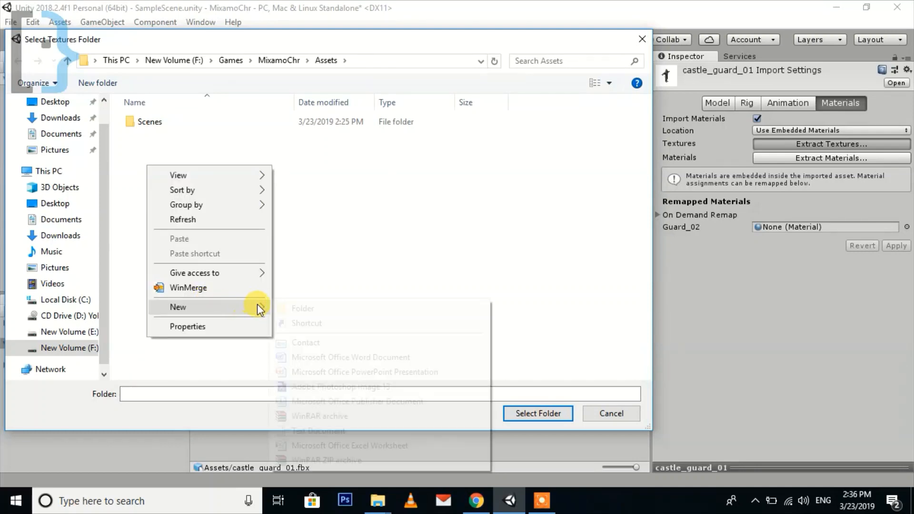
{"action": "left_click", "coordinate": [300, 310]}
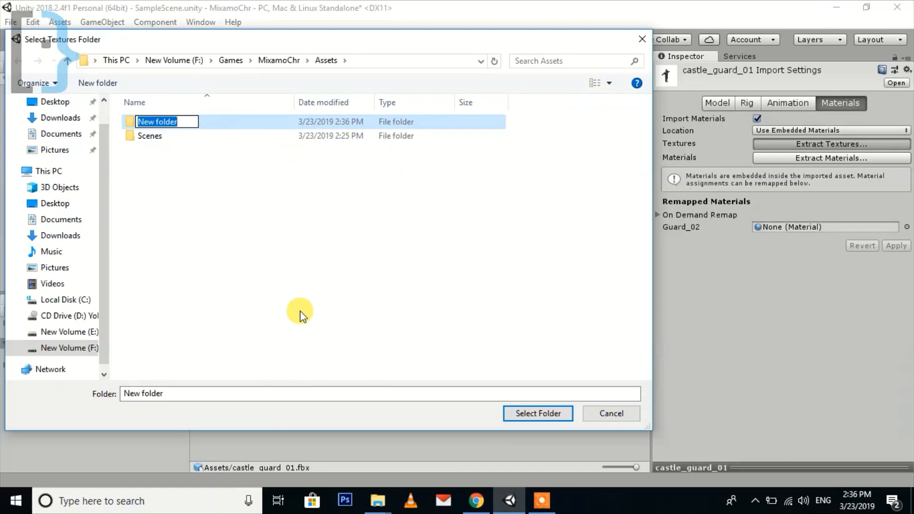
{"action": "type", "text": "Textures"}
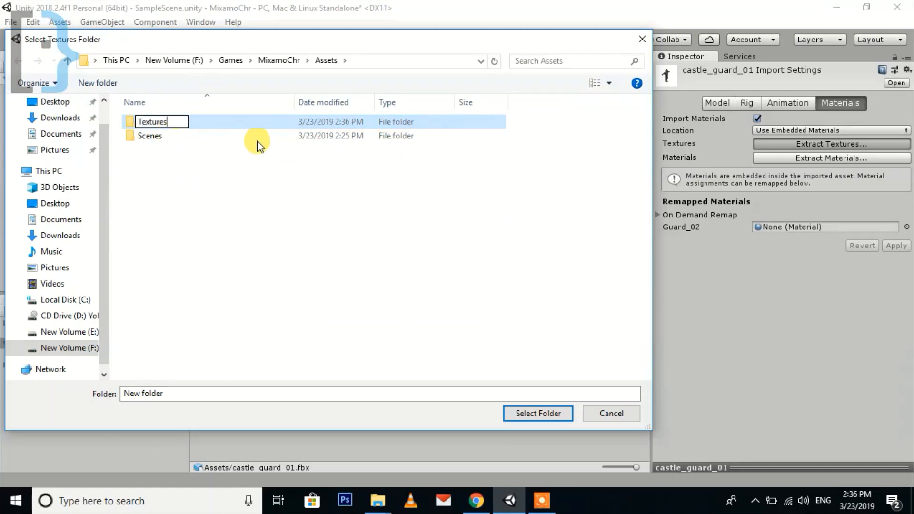
{"action": "key", "text": "Return"}
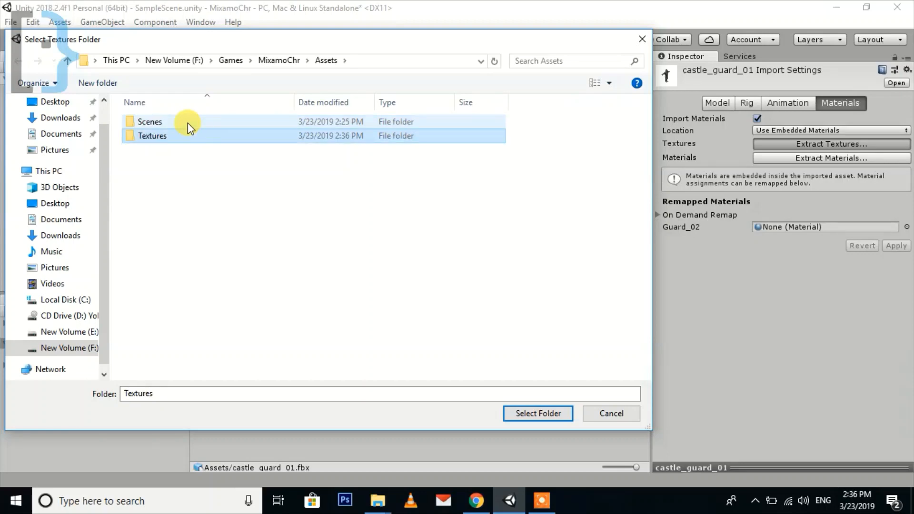
Extract the castle_guard_01 textures into the Textures folder and fix Guard_02__normal.png as a normal map
{"action": "double_click", "coordinate": [187, 143]}
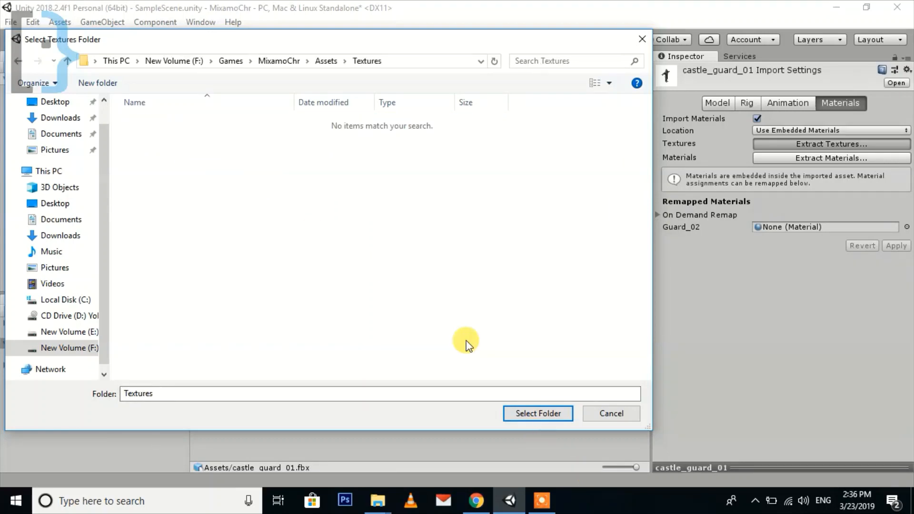
{"action": "left_click", "coordinate": [528, 412]}
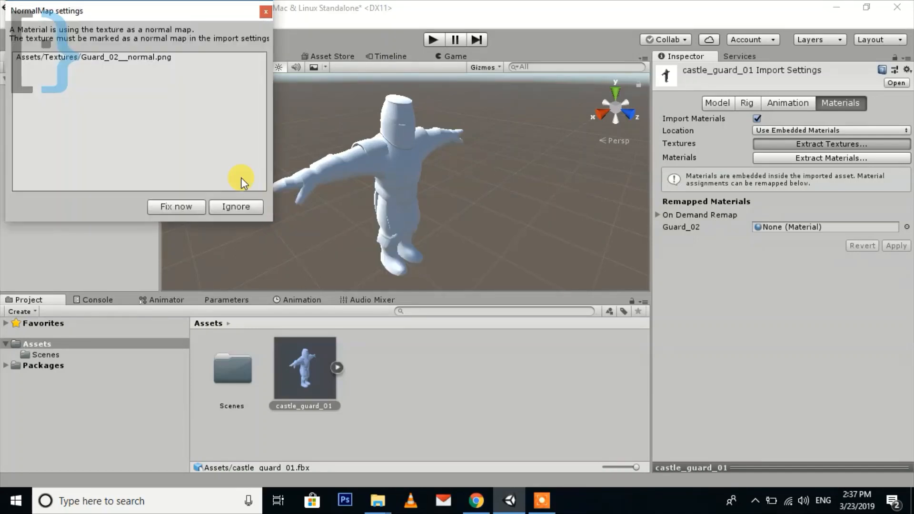
{"action": "left_click", "coordinate": [167, 207]}
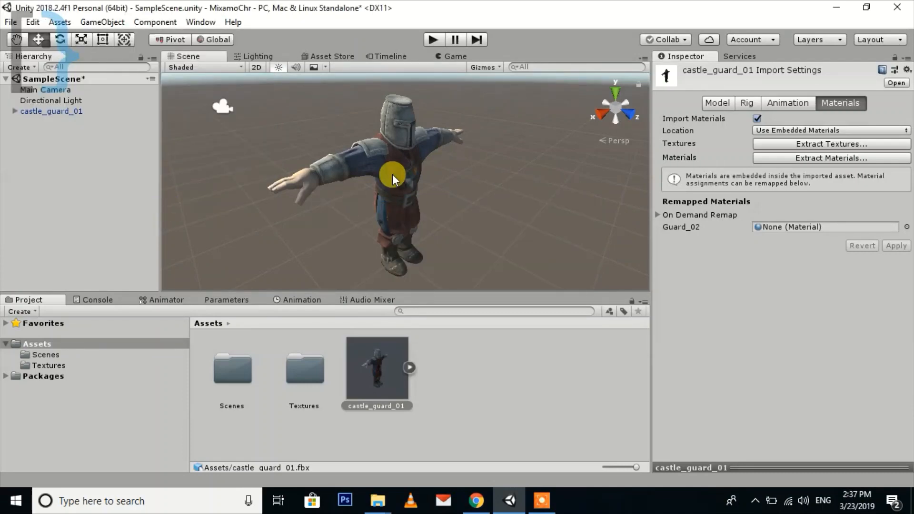
Examine the textured castle guard in the scene up close and from the front
{"action": "left_click_drag", "start_coordinate": [483, 171], "coordinate": [379, 148], "text": "alt"}
{"action": "scroll", "coordinate": [379, 149], "scroll_direction": "up", "scroll_amount": 4}
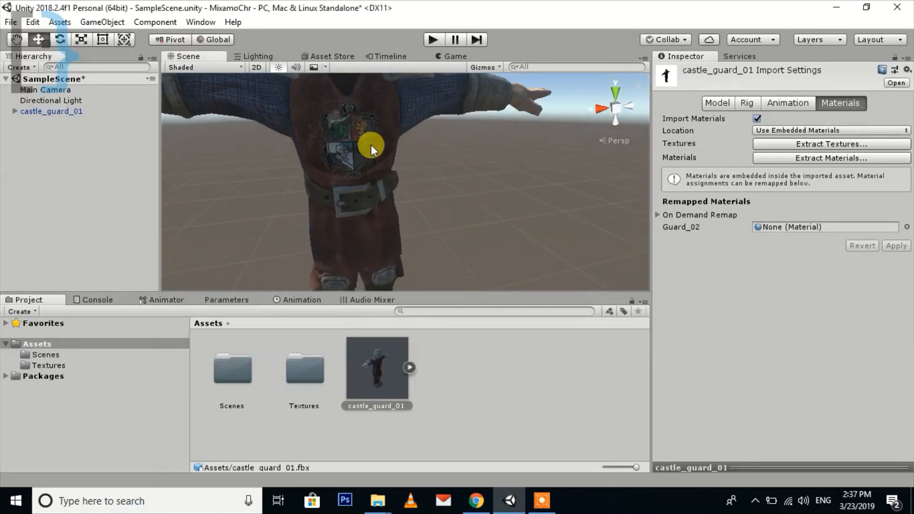
{"action": "middle_click_drag", "start_coordinate": [371, 146], "coordinate": [399, 193]}
{"action": "left_click_drag", "start_coordinate": [408, 202], "coordinate": [402, 163], "text": "alt"}
{"action": "scroll", "coordinate": [426, 167], "scroll_direction": "down", "scroll_amount": 3}
{"action": "middle_click_drag", "start_coordinate": [450, 170], "coordinate": [428, 157]}
{"action": "scroll", "coordinate": [418, 233], "scroll_direction": "down", "scroll_amount": 1}
Switch to Mixamo in the browser, search the animations for "idle" and apply the first Idle result to Castle Guard 01
{"action": "left_click", "coordinate": [476, 500]}
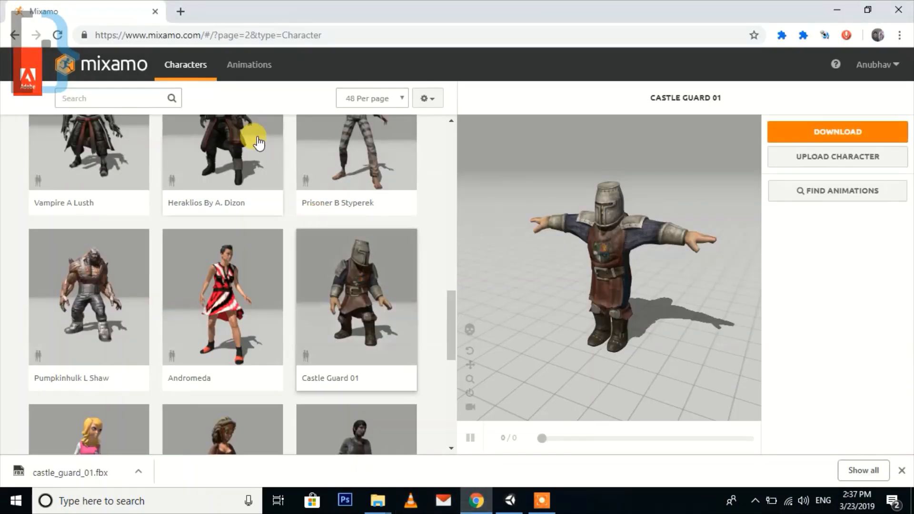
{"action": "left_click", "coordinate": [239, 66]}
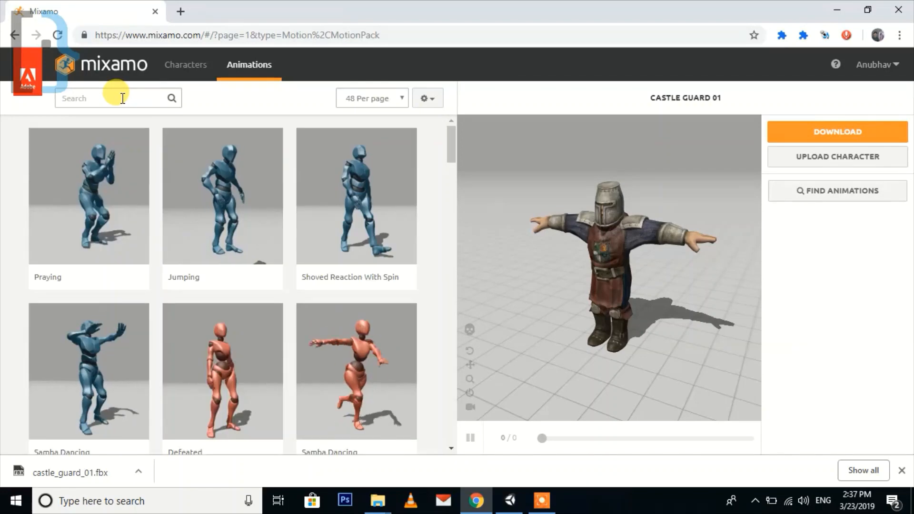
{"action": "left_click", "coordinate": [123, 98]}
{"action": "type", "text": "idle"}
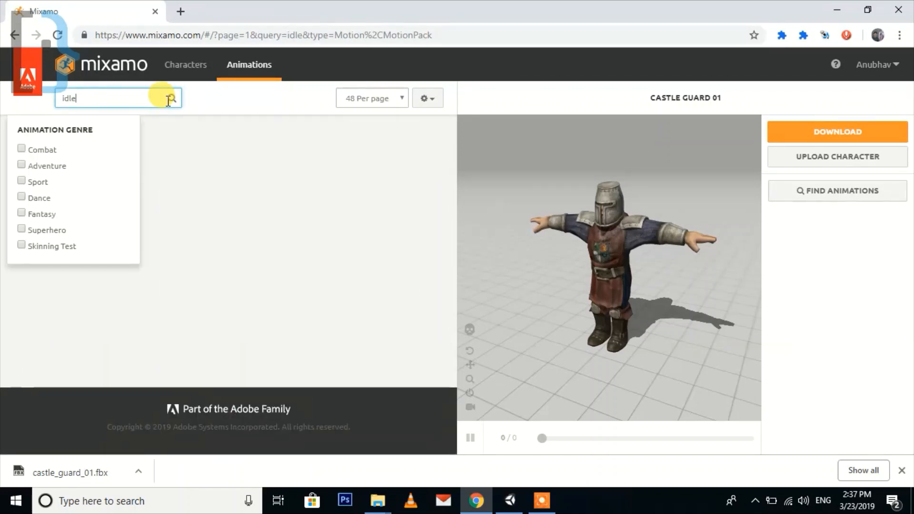
{"action": "left_click", "coordinate": [212, 107]}
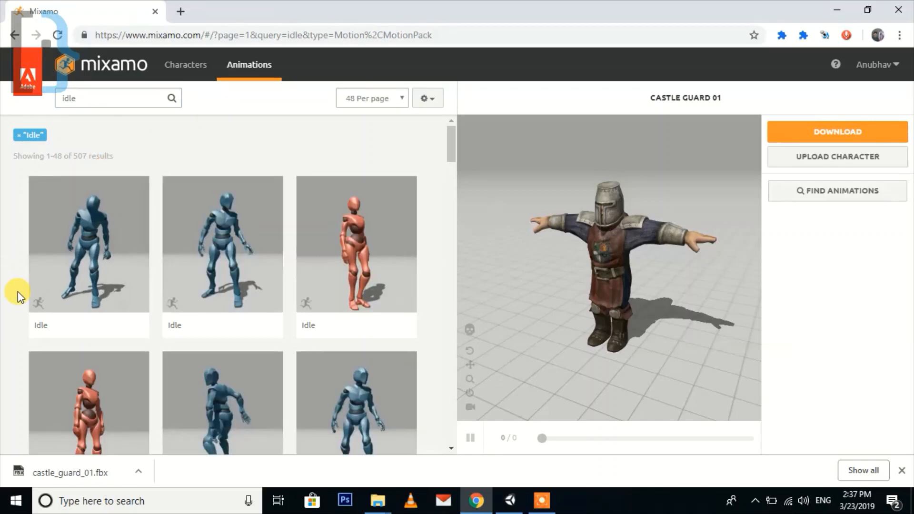
{"action": "left_click", "coordinate": [129, 262]}
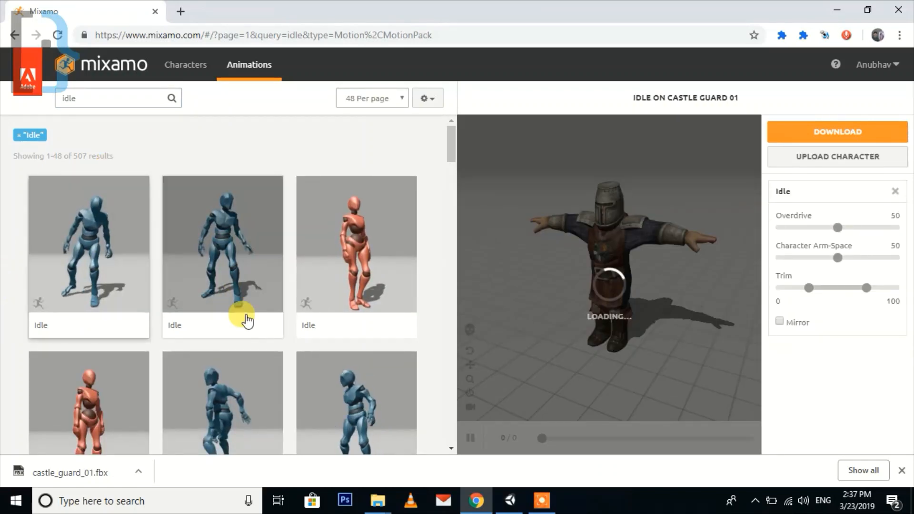
Download the Idle animation as FBX for Unity (.fbx) without skin at 30 frames per second
{"action": "scroll", "coordinate": [240, 323], "scroll_direction": "down", "scroll_amount": 5}
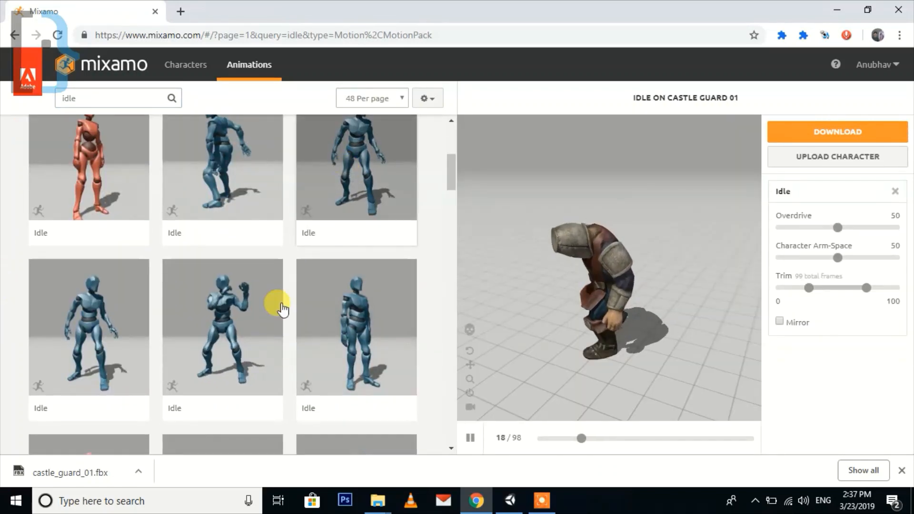
{"action": "scroll", "coordinate": [357, 205], "scroll_direction": "up", "scroll_amount": 1}
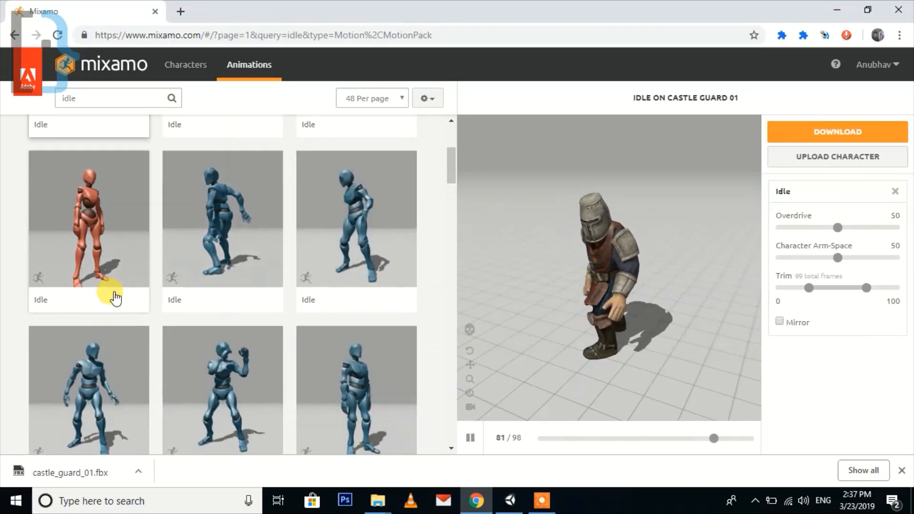
{"action": "scroll", "coordinate": [113, 296], "scroll_direction": "down", "scroll_amount": 6}
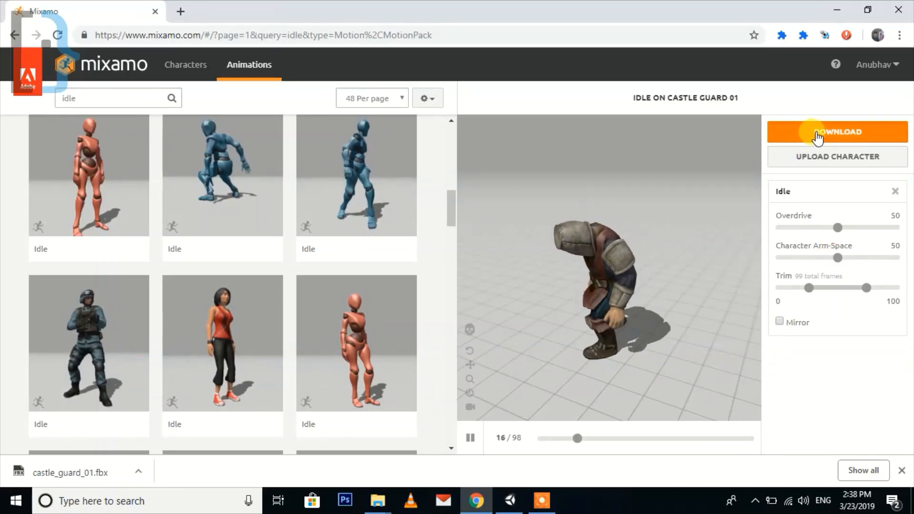
{"action": "left_click", "coordinate": [818, 135]}
{"action": "left_click", "coordinate": [481, 188]}
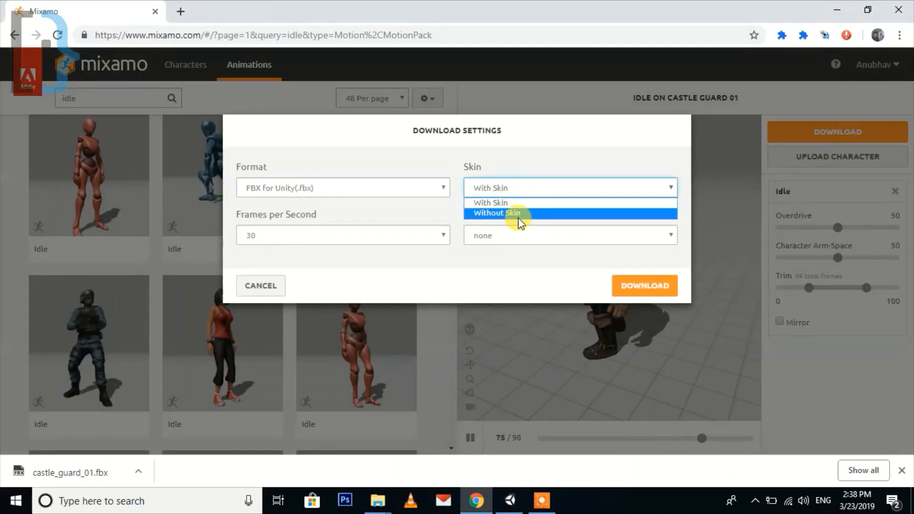
{"action": "left_click", "coordinate": [516, 215]}
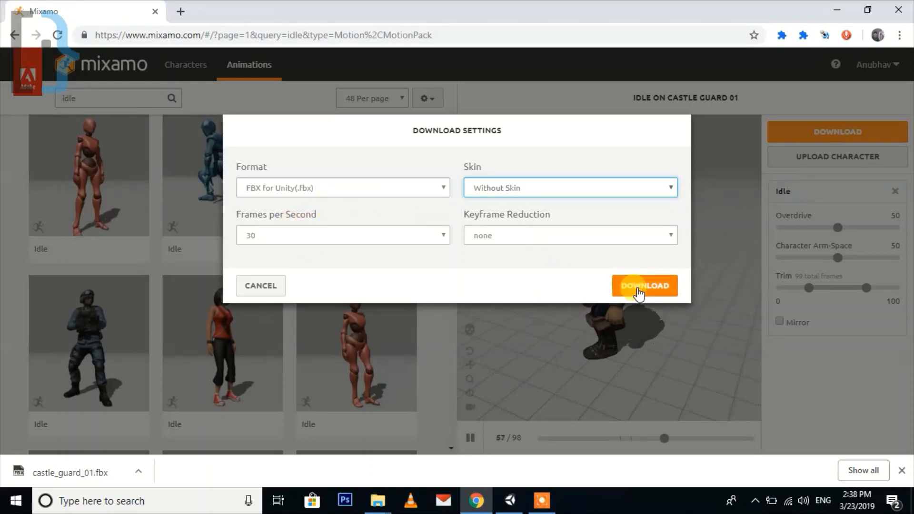
{"action": "left_click", "coordinate": [639, 292]}
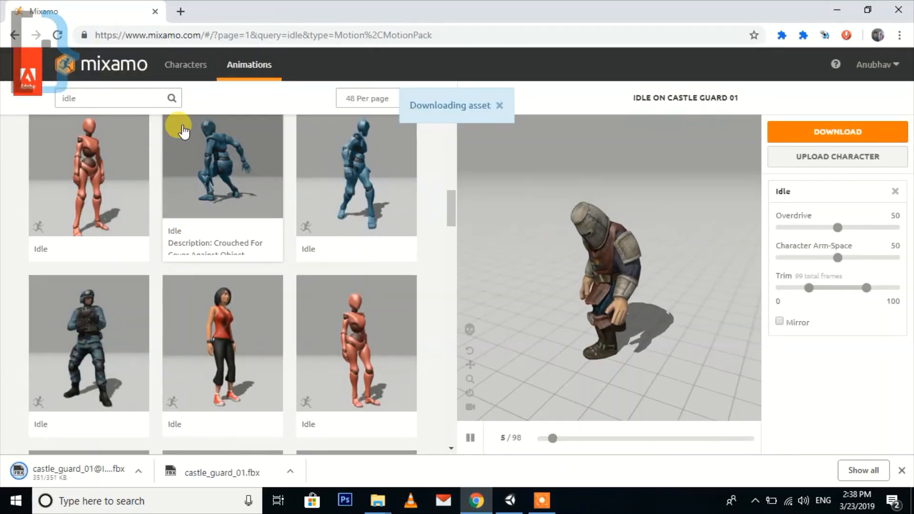
Search the animations for "walk" and apply the second Walking result to Castle Guard 01 after previewing the third
{"action": "left_click", "coordinate": [112, 99]}
{"action": "double_click", "coordinate": [112, 99]}
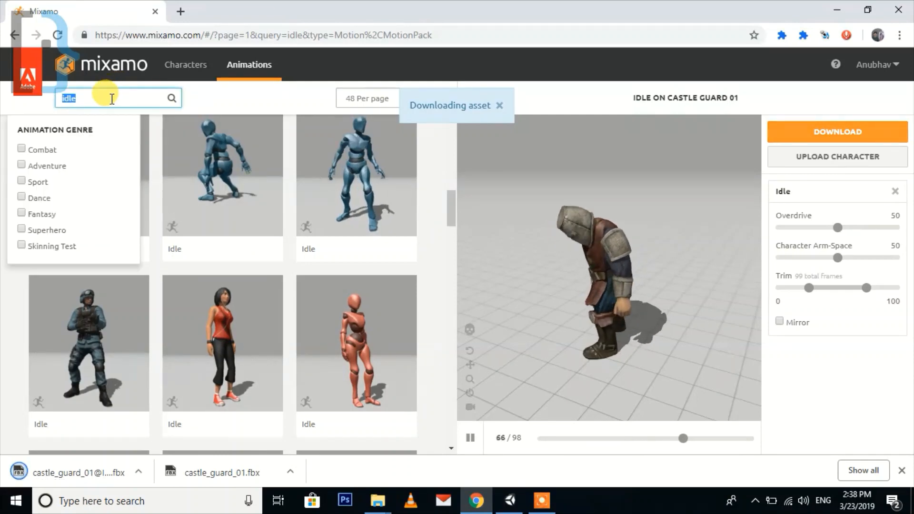
{"action": "type", "text": "walk"}
{"action": "key", "text": "Return"}
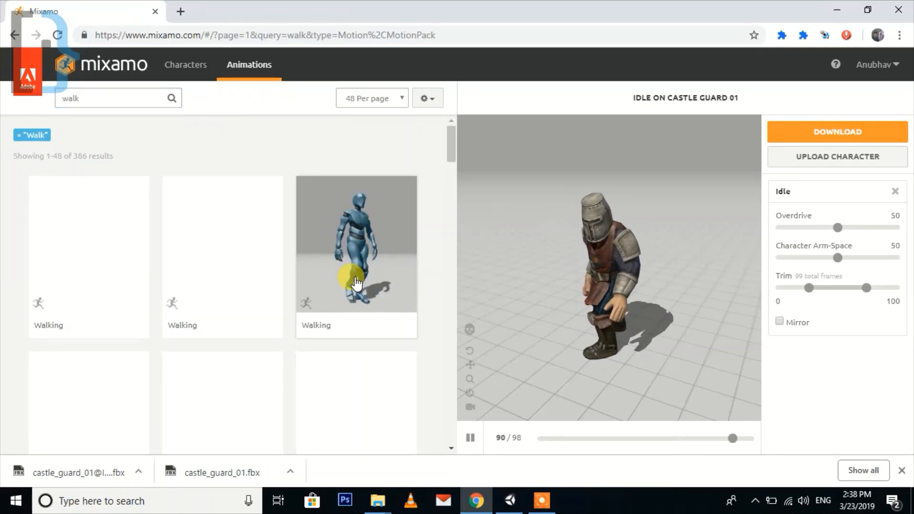
{"action": "left_click", "coordinate": [351, 259]}
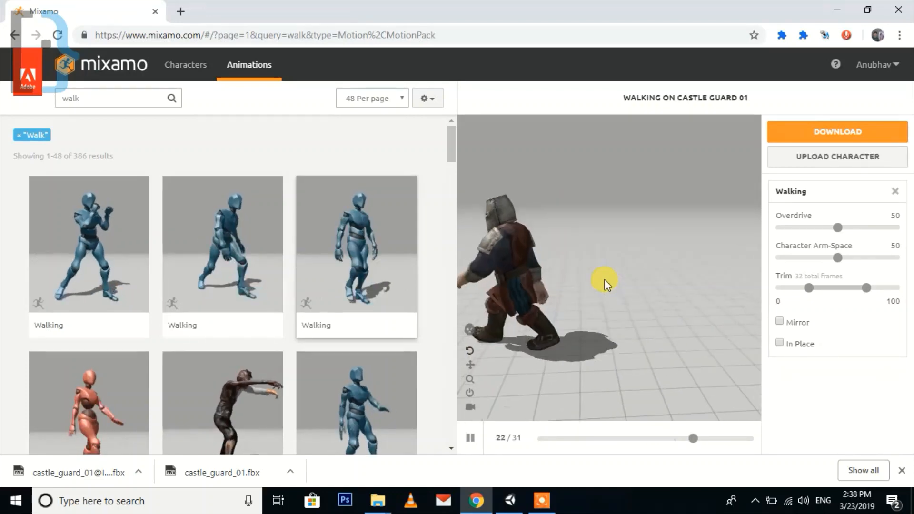
{"action": "left_click", "coordinate": [231, 255]}
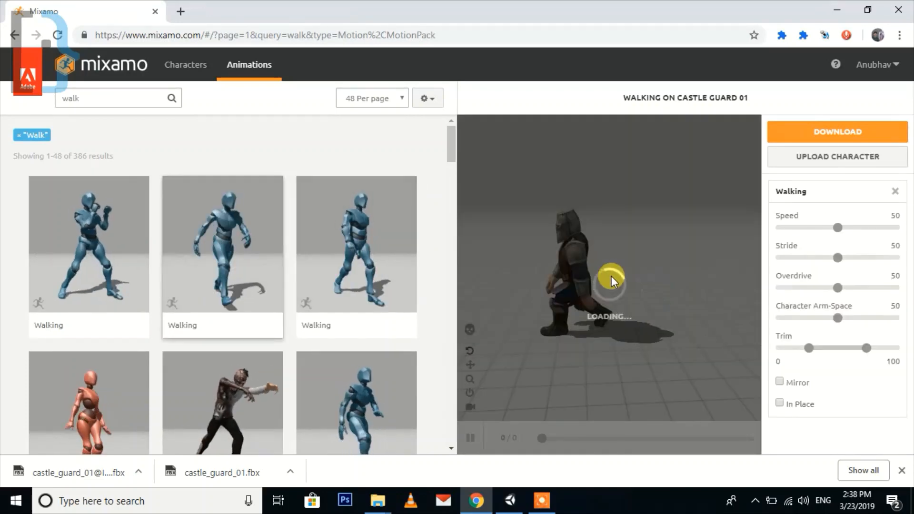
{"action": "left_click_drag", "start_coordinate": [503, 272], "coordinate": [624, 315]}
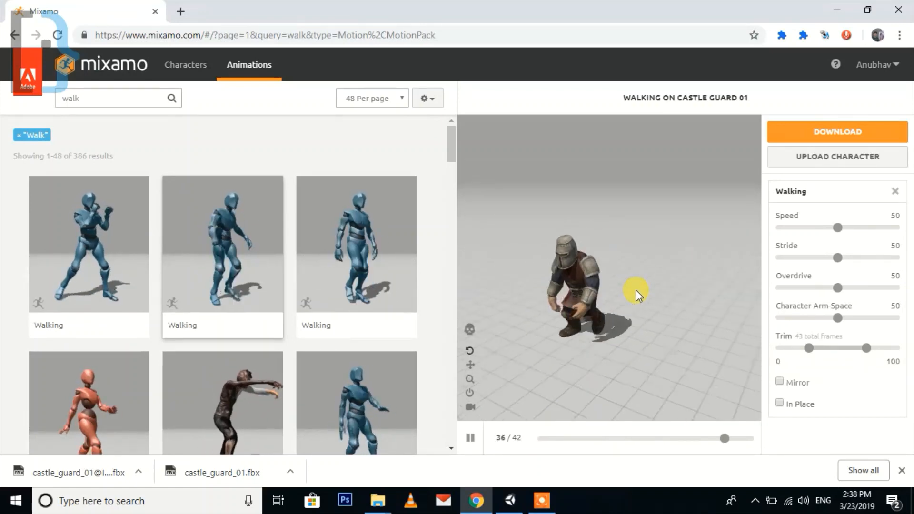
Set the Walking animation to In Place and download it as FBX for Unity (.fbx) without skin
{"action": "scroll", "coordinate": [286, 338], "scroll_direction": "down", "scroll_amount": 4}
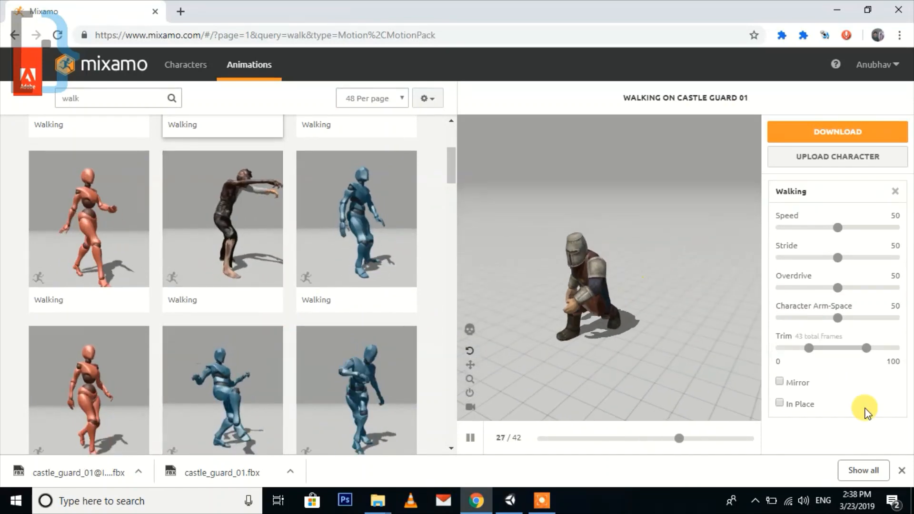
{"action": "left_click", "coordinate": [779, 405]}
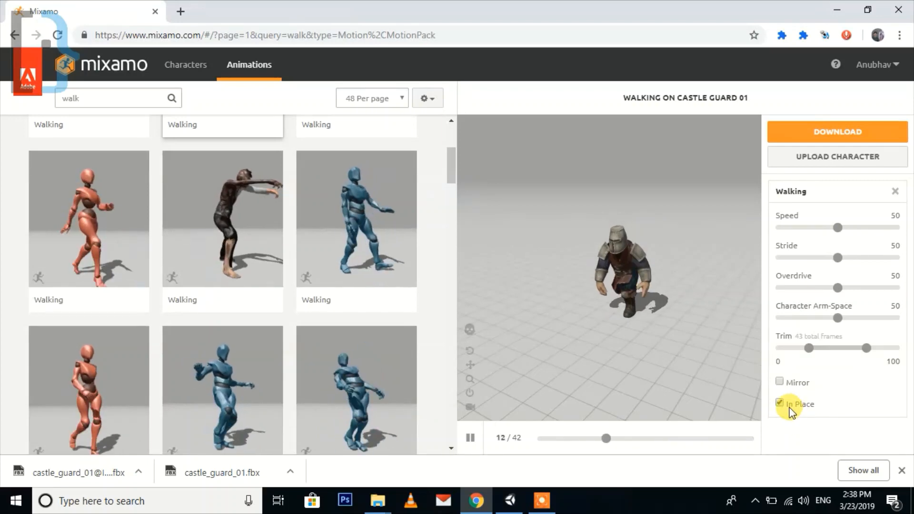
{"action": "left_click", "coordinate": [834, 134]}
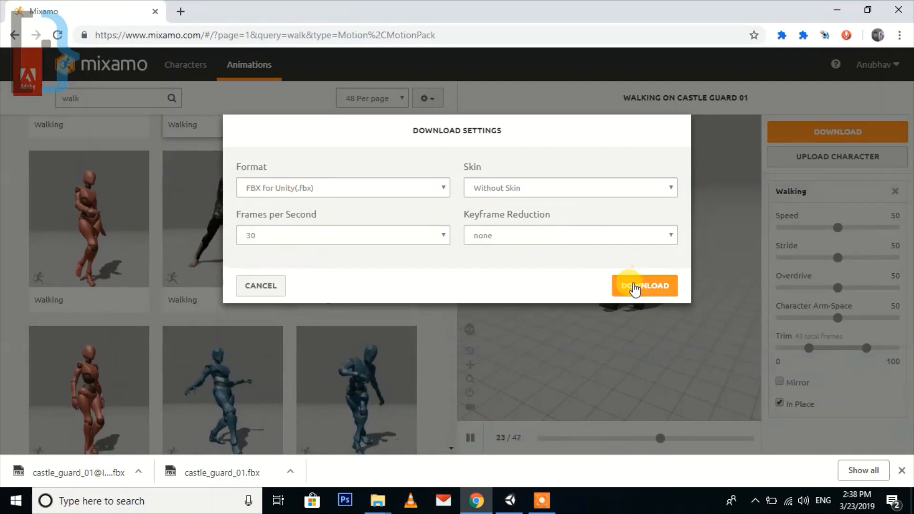
{"action": "left_click", "coordinate": [635, 286]}
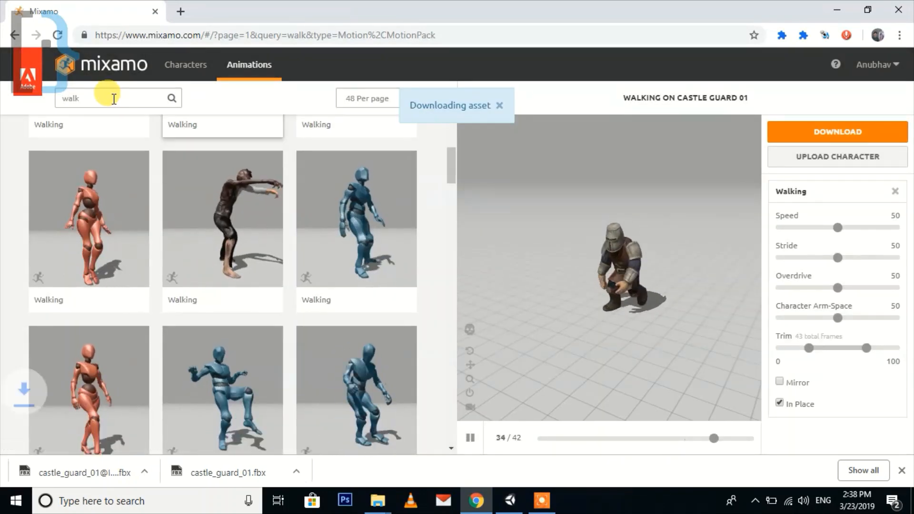
Search the animations for "jump" and preview the first Jumping result and the third Jump result on Castle Guard 01
{"action": "left_click", "coordinate": [113, 98]}
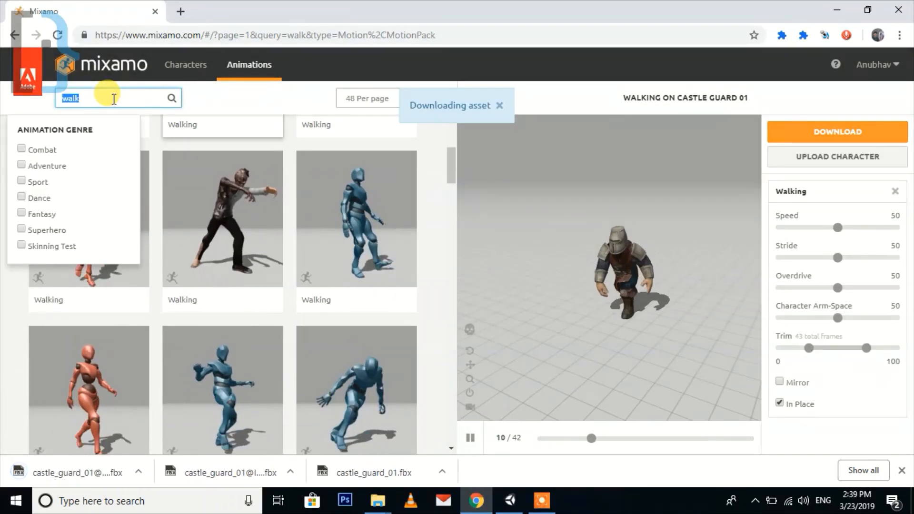
{"action": "type", "text": "jump"}
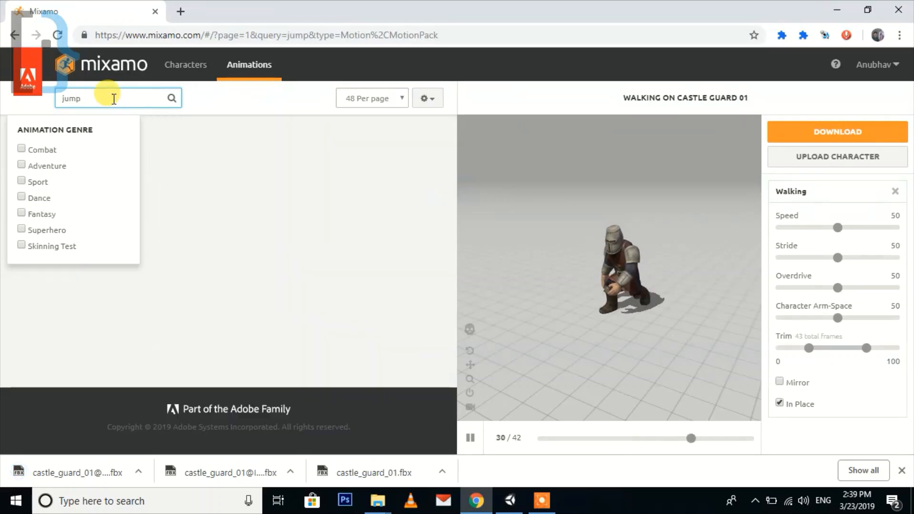
{"action": "left_click", "coordinate": [235, 106]}
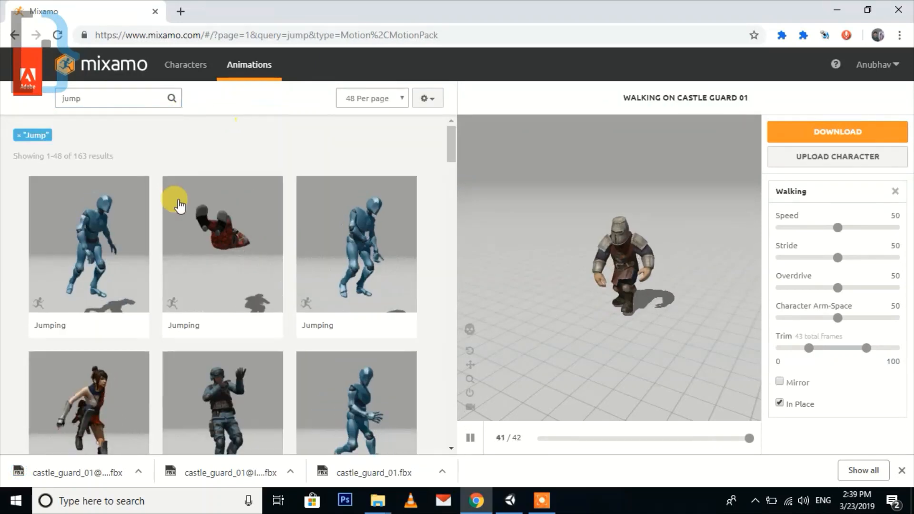
{"action": "scroll", "coordinate": [86, 233], "scroll_direction": "down", "scroll_amount": 1}
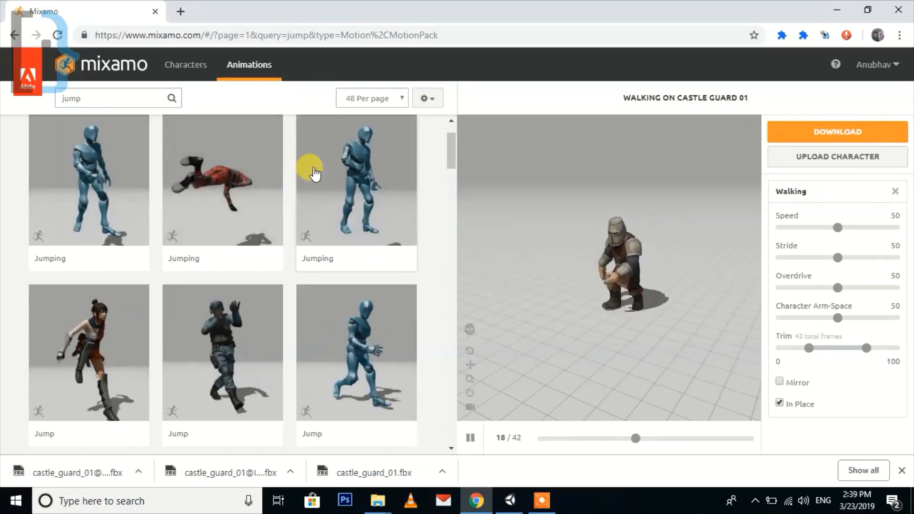
{"action": "left_click", "coordinate": [100, 177]}
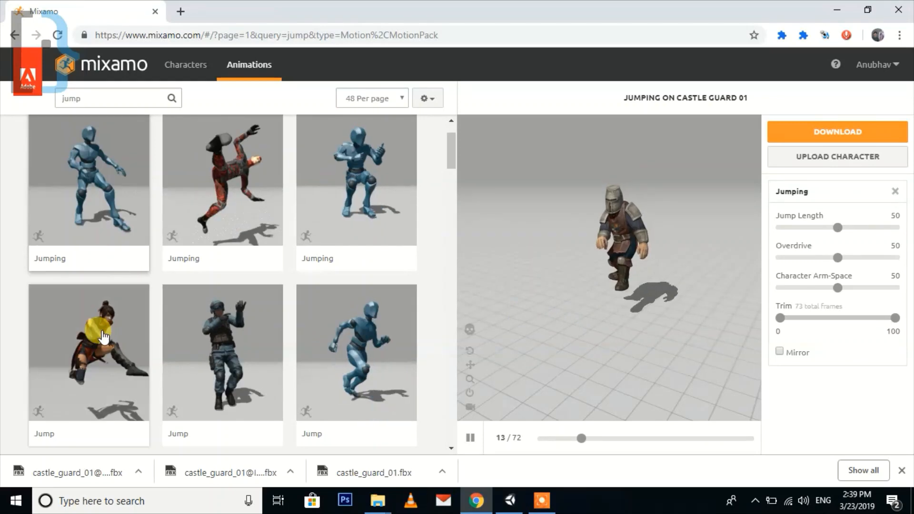
{"action": "left_click", "coordinate": [357, 338]}
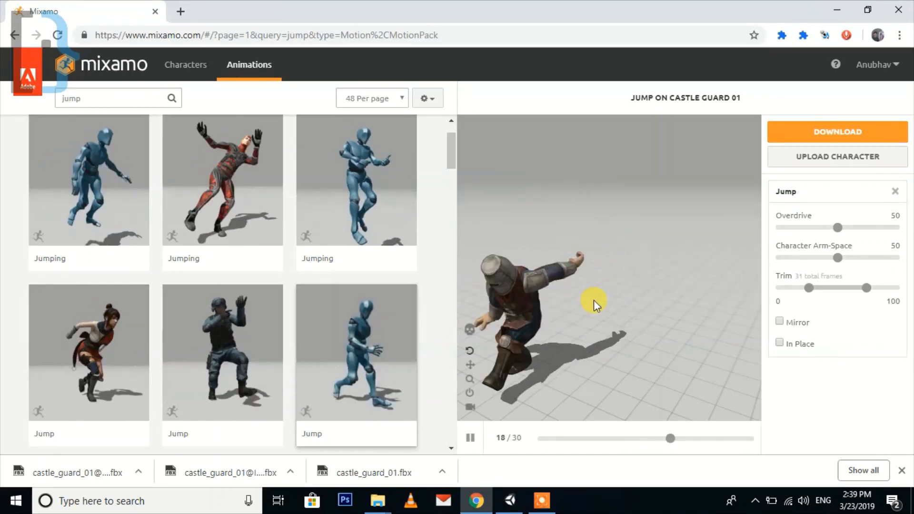
Preview other Jumping results and a Jumping Down result on Castle Guard 01 to compare the jump motions
{"action": "scroll", "coordinate": [322, 347], "scroll_direction": "down", "scroll_amount": 5}
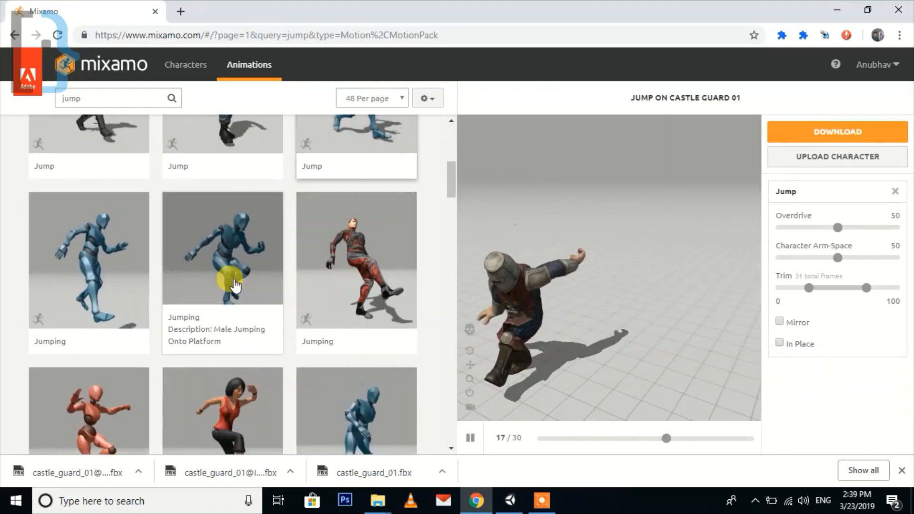
{"action": "left_click", "coordinate": [233, 281]}
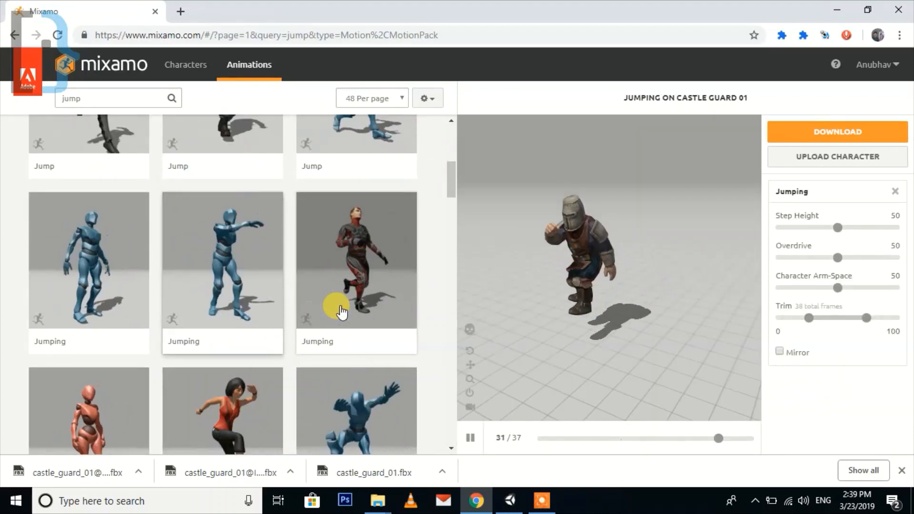
{"action": "scroll", "coordinate": [341, 312], "scroll_direction": "down", "scroll_amount": 3}
{"action": "left_click", "coordinate": [353, 314]}
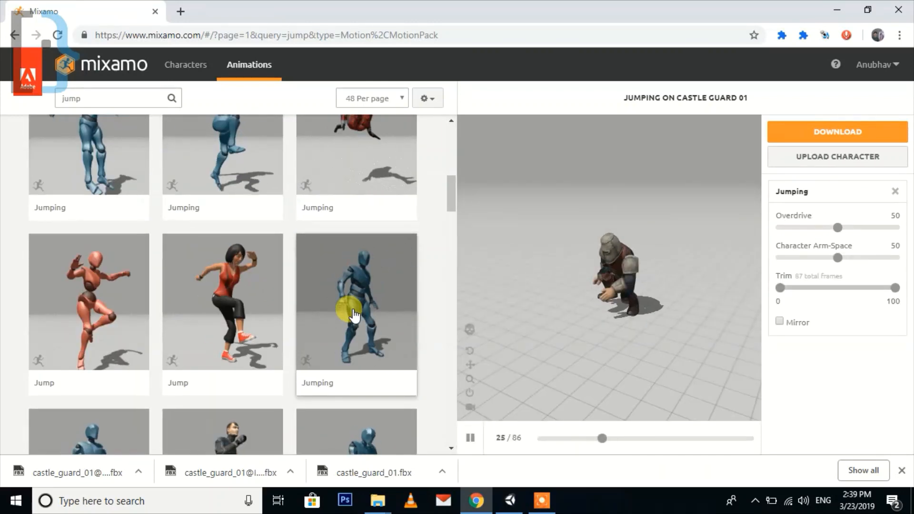
{"action": "scroll", "coordinate": [353, 312], "scroll_direction": "down", "scroll_amount": 5}
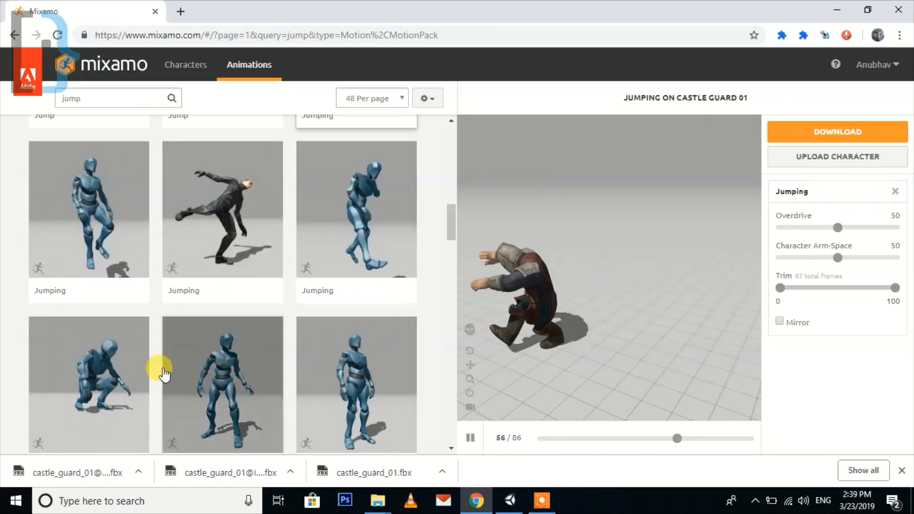
{"action": "scroll", "coordinate": [204, 370], "scroll_direction": "down", "scroll_amount": 5}
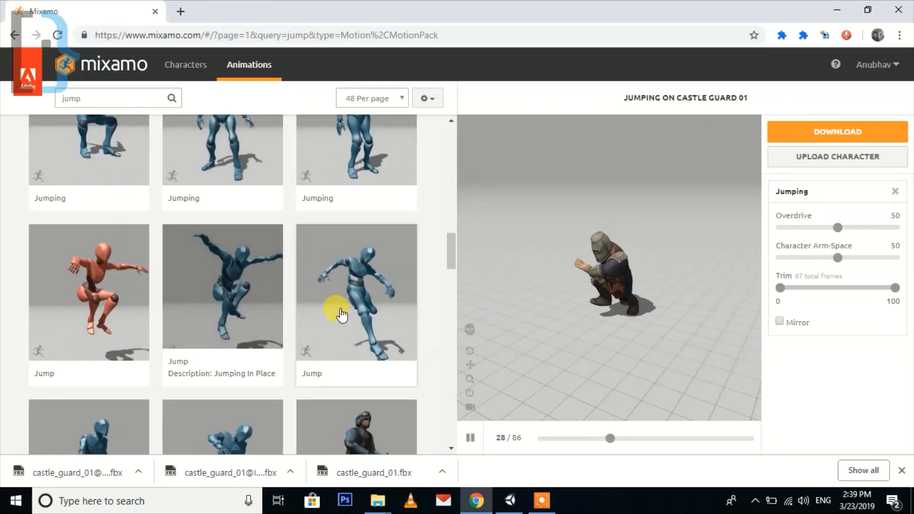
{"action": "scroll", "coordinate": [193, 310], "scroll_direction": "down", "scroll_amount": 4}
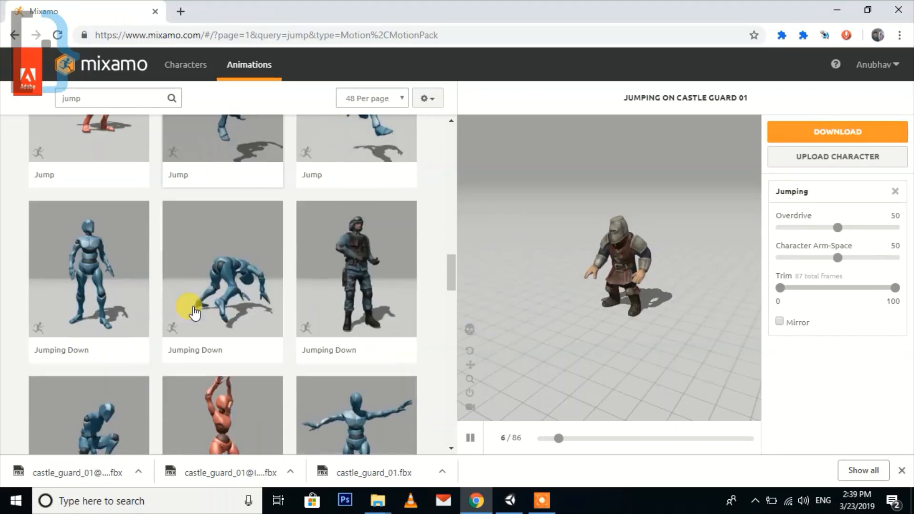
{"action": "scroll", "coordinate": [233, 312], "scroll_direction": "down", "scroll_amount": 4}
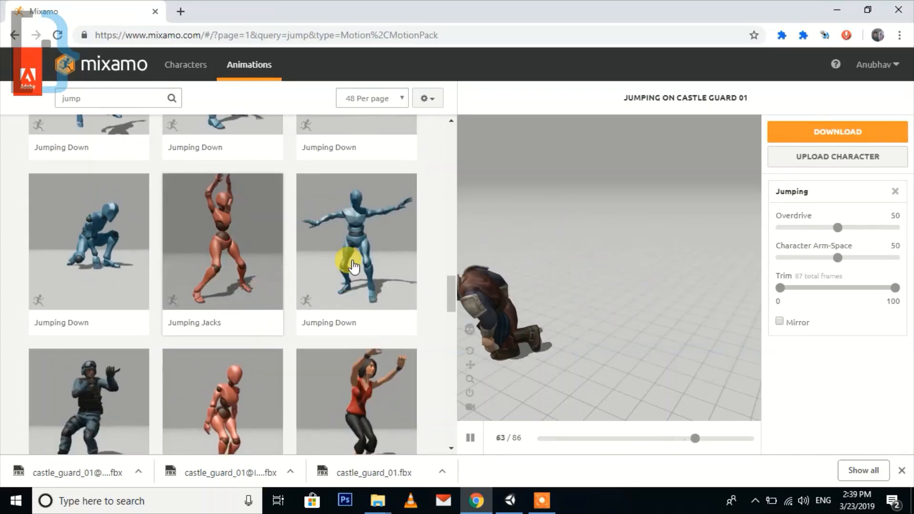
{"action": "left_click", "coordinate": [368, 260]}
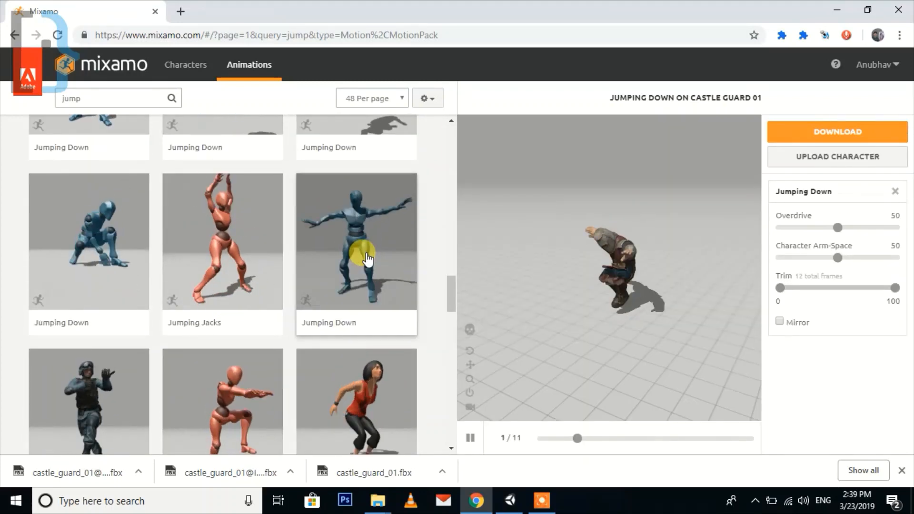
{"action": "scroll", "coordinate": [225, 313], "scroll_direction": "down", "scroll_amount": 3}
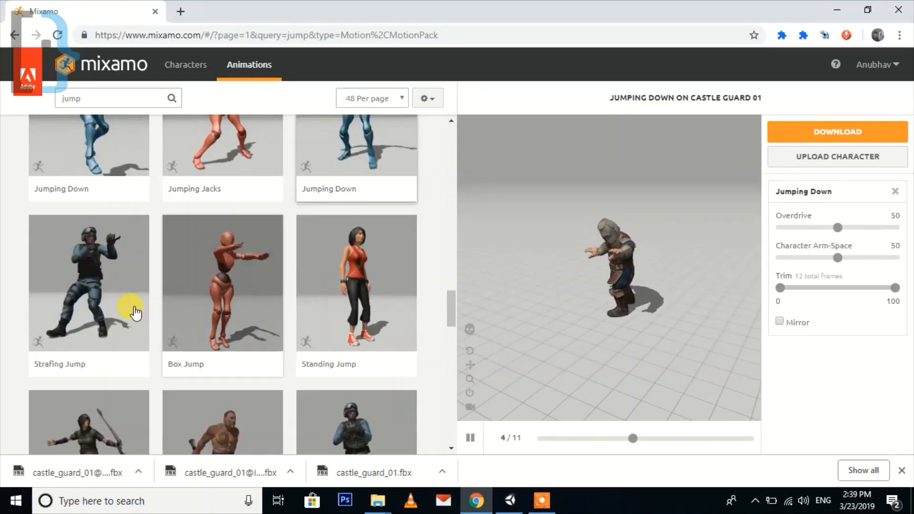
{"action": "scroll", "coordinate": [168, 290], "scroll_direction": "up", "scroll_amount": 20}
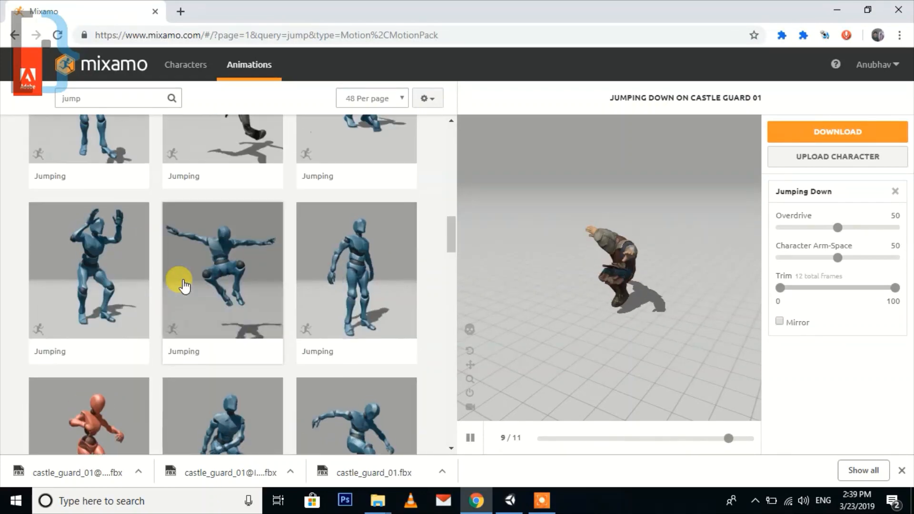
{"action": "scroll", "coordinate": [269, 285], "scroll_direction": "up", "scroll_amount": 5}
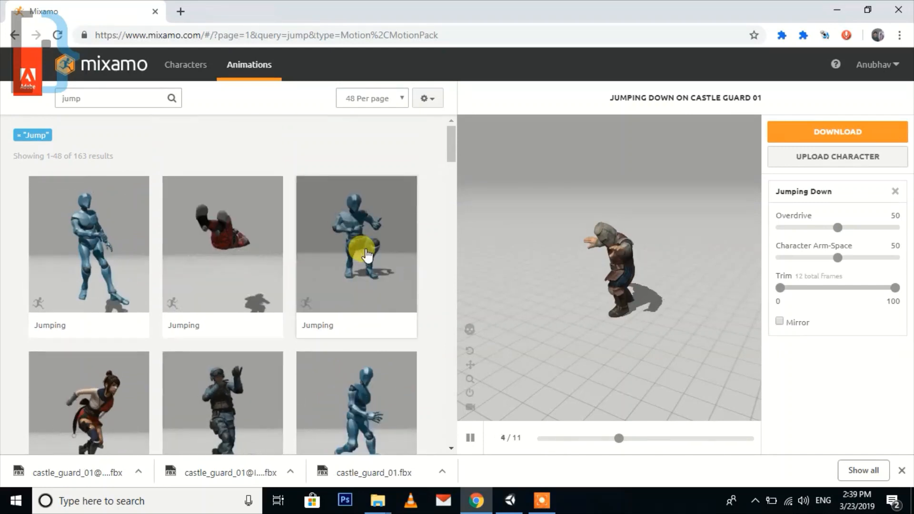
{"action": "left_click", "coordinate": [334, 255]}
{"action": "left_click", "coordinate": [101, 253]}
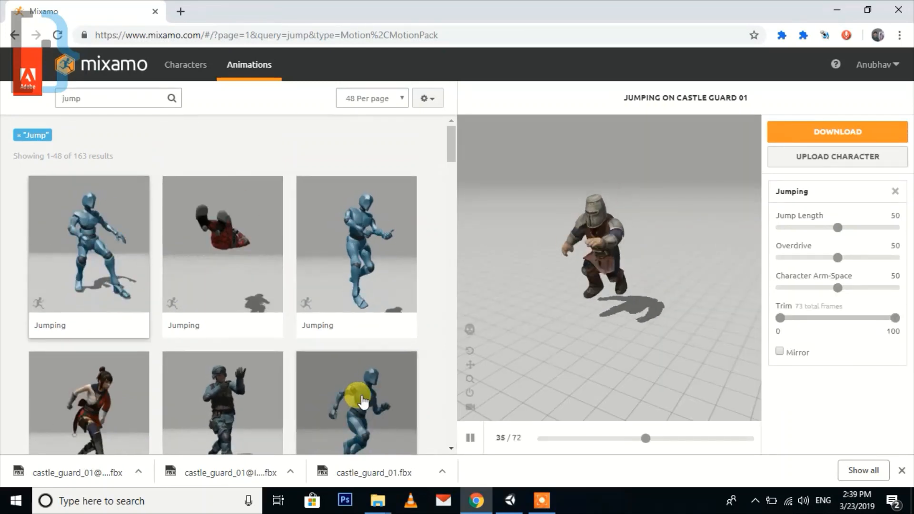
Apply the third Jump result to Castle Guard 01, set it to In Place and download it
{"action": "left_click", "coordinate": [360, 379]}
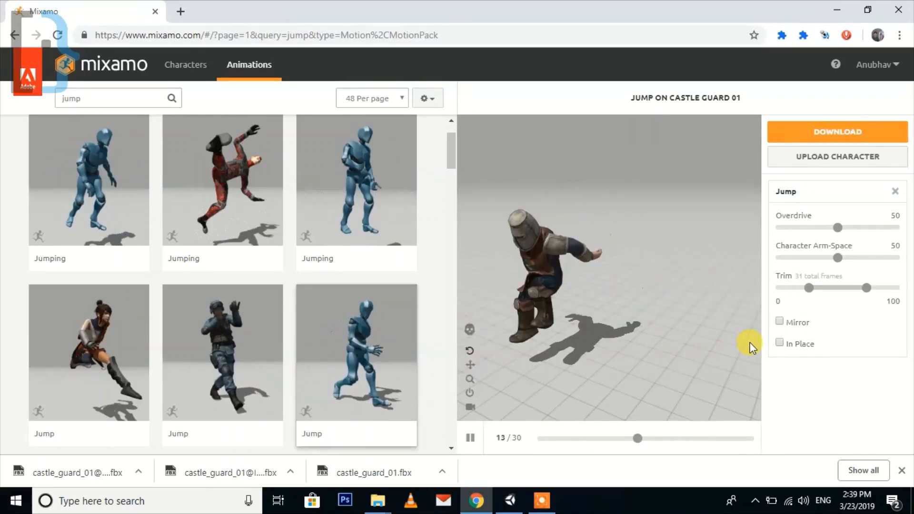
{"action": "left_click", "coordinate": [779, 343]}
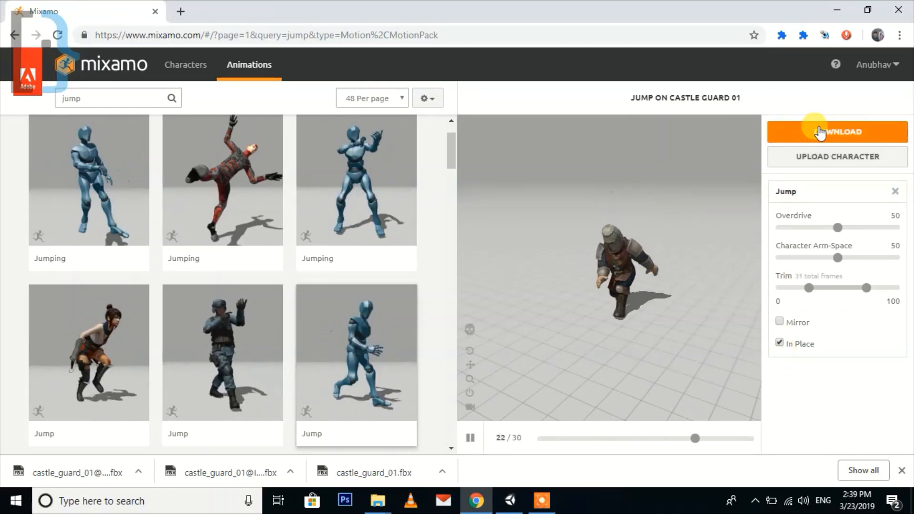
{"action": "left_click", "coordinate": [820, 133]}
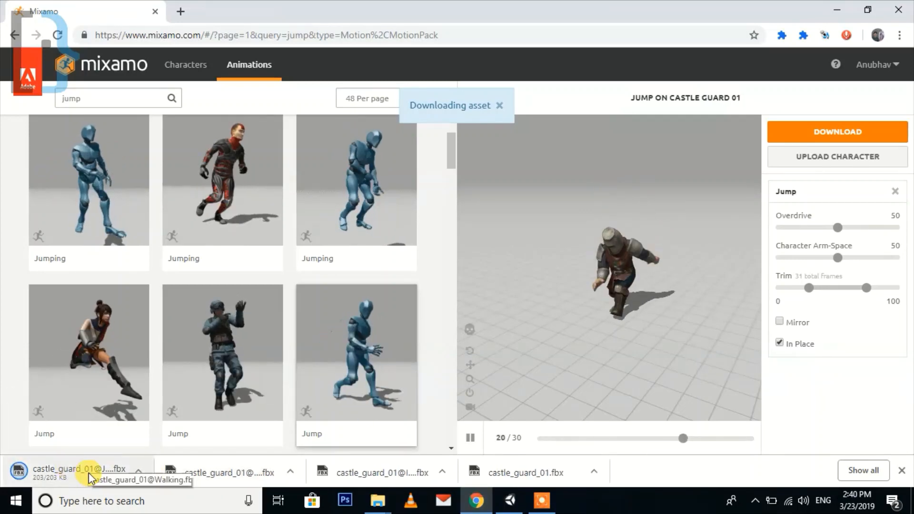
Import the downloaded Idle, Walking and Jump FBX files from the browser into the Assets folder of the Unity project
{"action": "left_click_drag", "start_coordinate": [376, 471], "coordinate": [485, 411]}
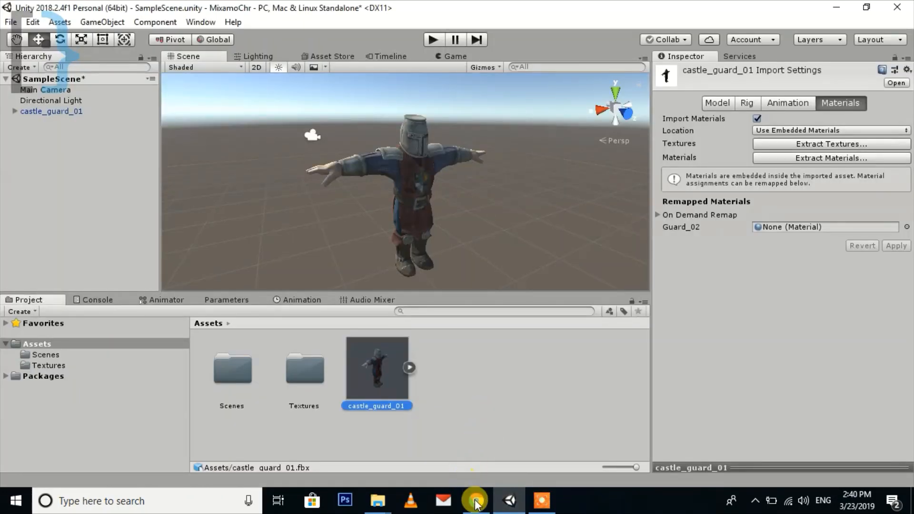
{"action": "mouse_move", "coordinate": [476, 508]}
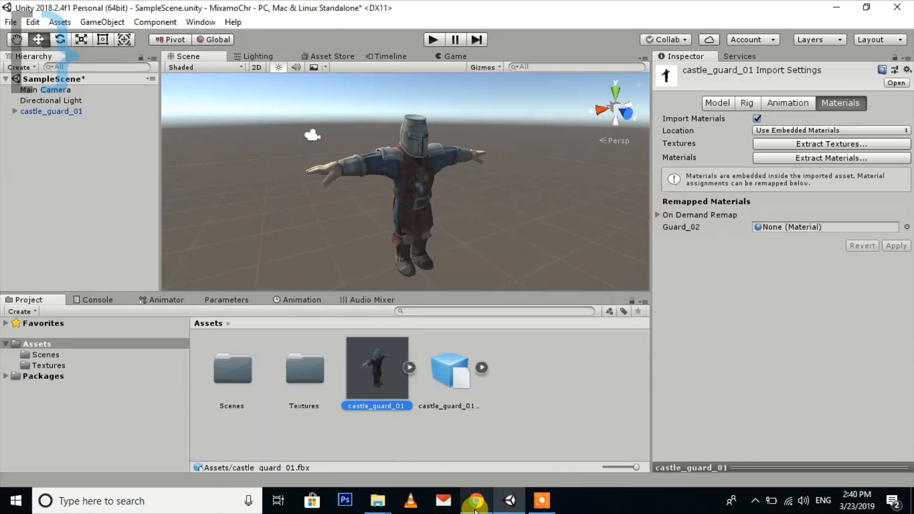
{"action": "left_click", "coordinate": [476, 505]}
{"action": "left_click_drag", "start_coordinate": [220, 474], "coordinate": [541, 397]}
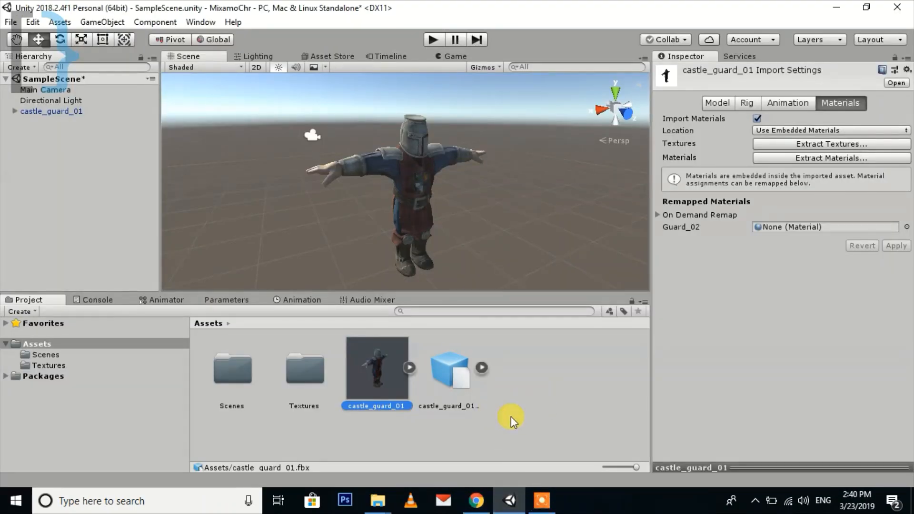
{"action": "mouse_move", "coordinate": [471, 509]}
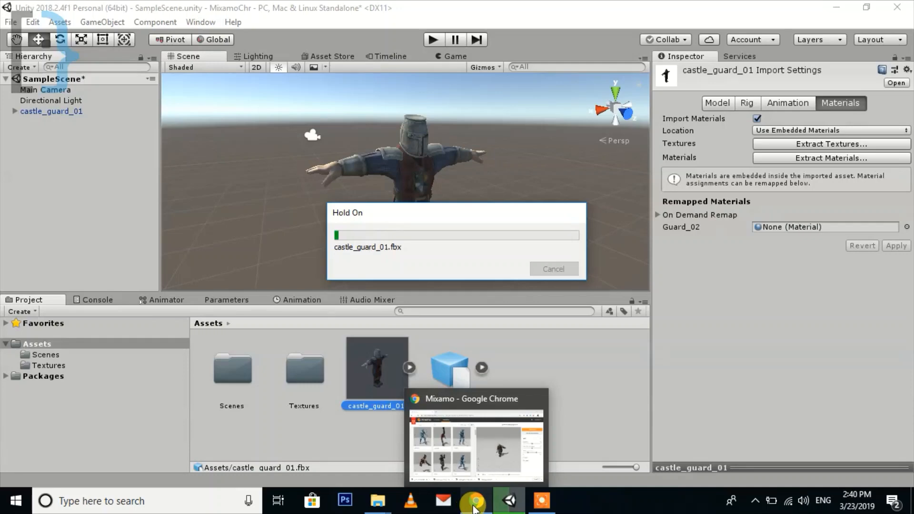
{"action": "left_click", "coordinate": [475, 505]}
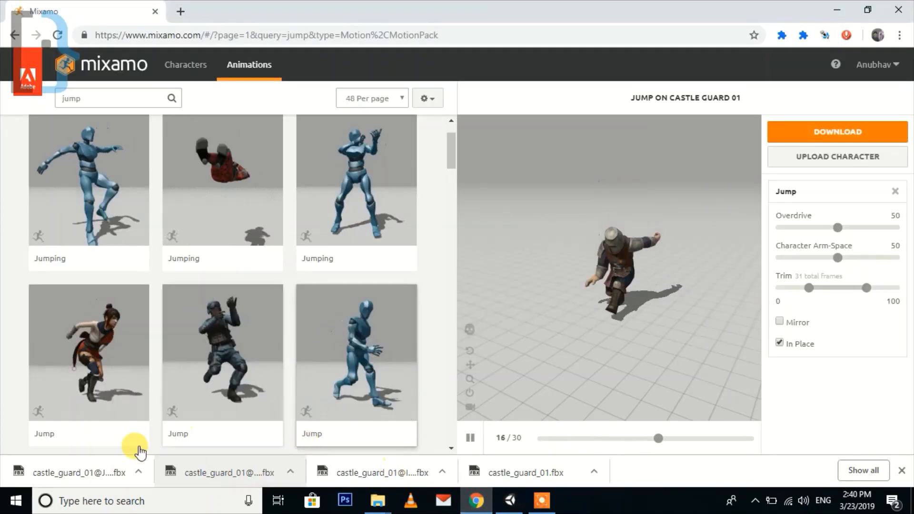
{"action": "left_click_drag", "start_coordinate": [71, 472], "coordinate": [585, 421]}
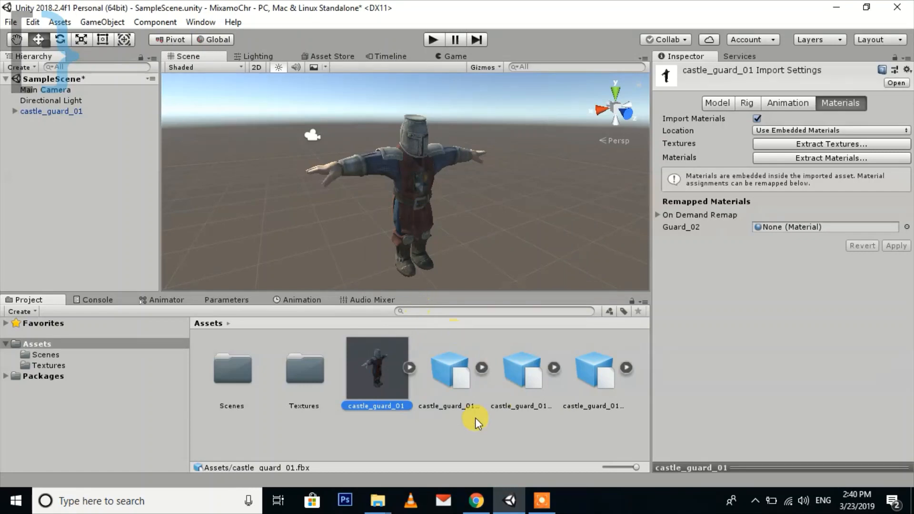
Inspect the import settings of the castle_guard_01@Idle asset and the Animator component of castle_guard_01 in the scene
{"action": "left_click", "coordinate": [450, 369]}
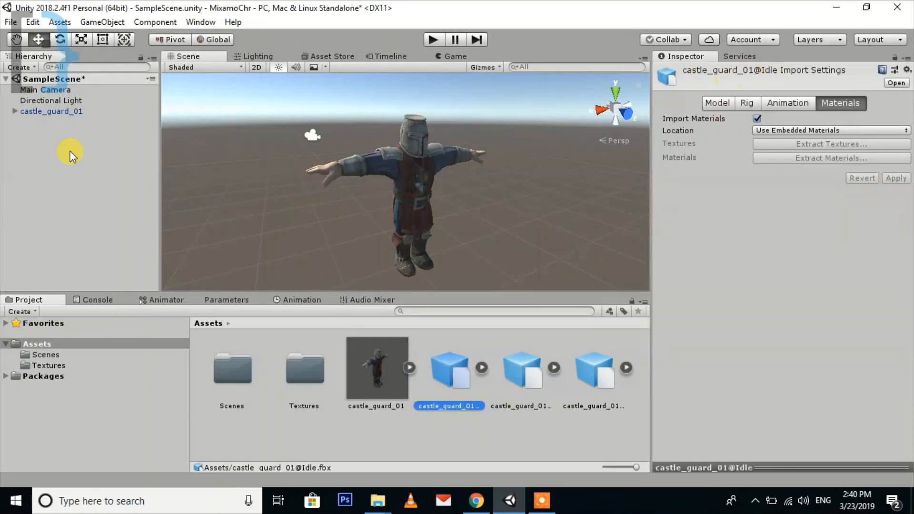
{"action": "left_click", "coordinate": [37, 150]}
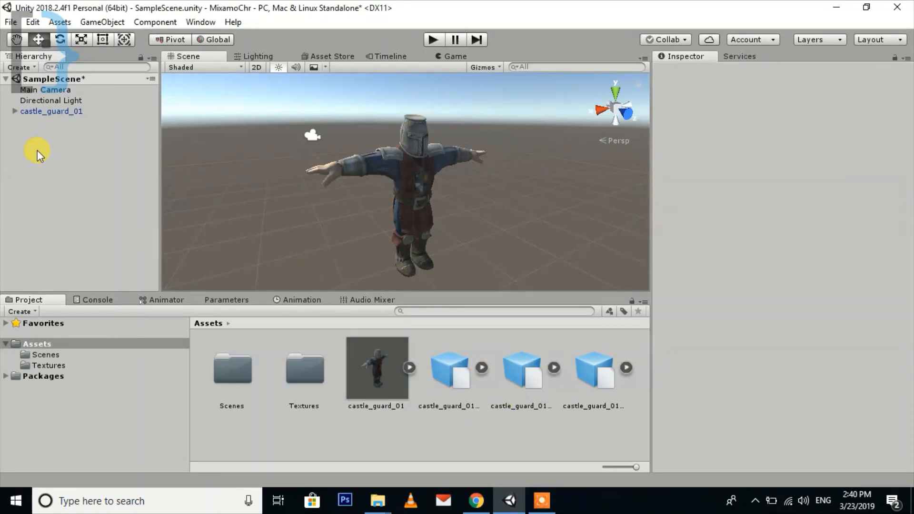
{"action": "left_click", "coordinate": [40, 113]}
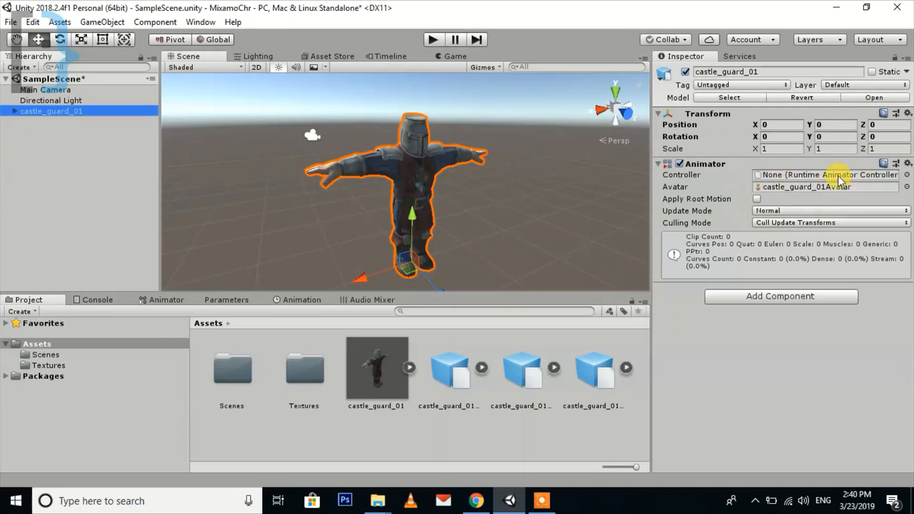
Create an Animator Controller named chrController in the Assets folder
{"action": "left_click", "coordinate": [264, 445]}
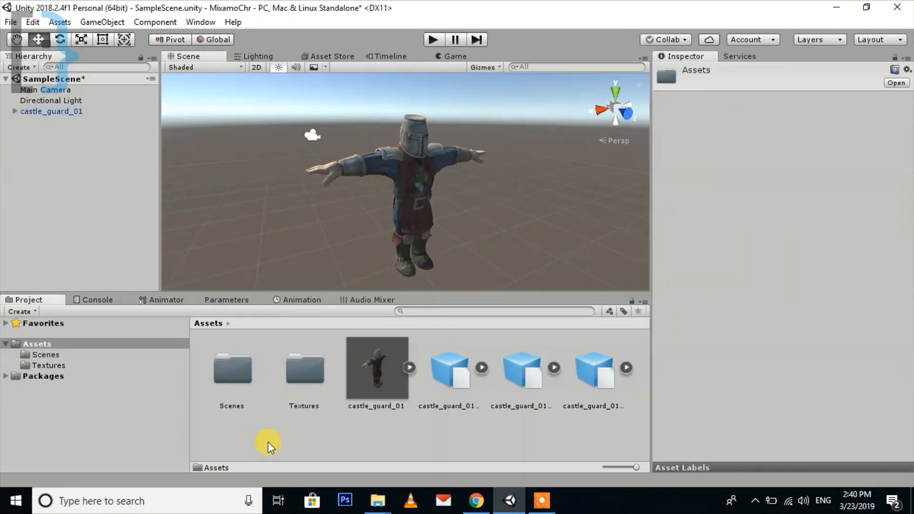
{"action": "right_click", "coordinate": [270, 441]}
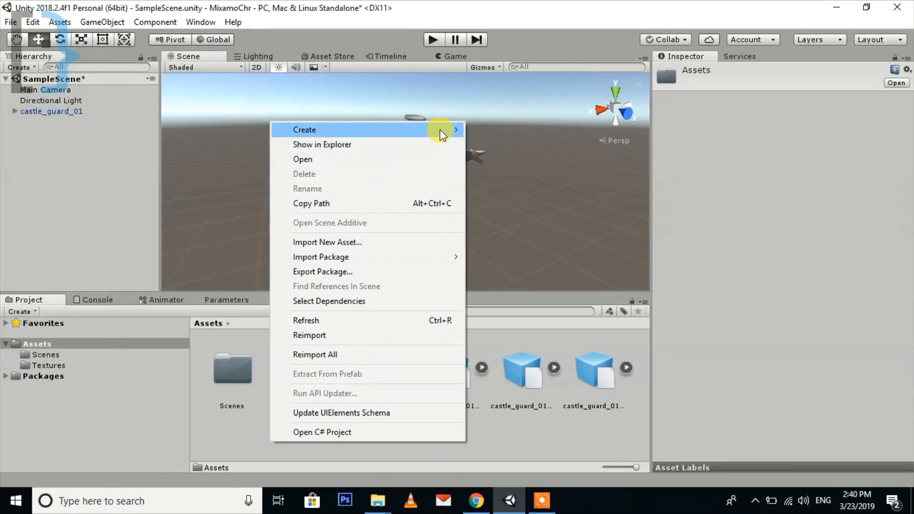
{"action": "mouse_move", "coordinate": [440, 130]}
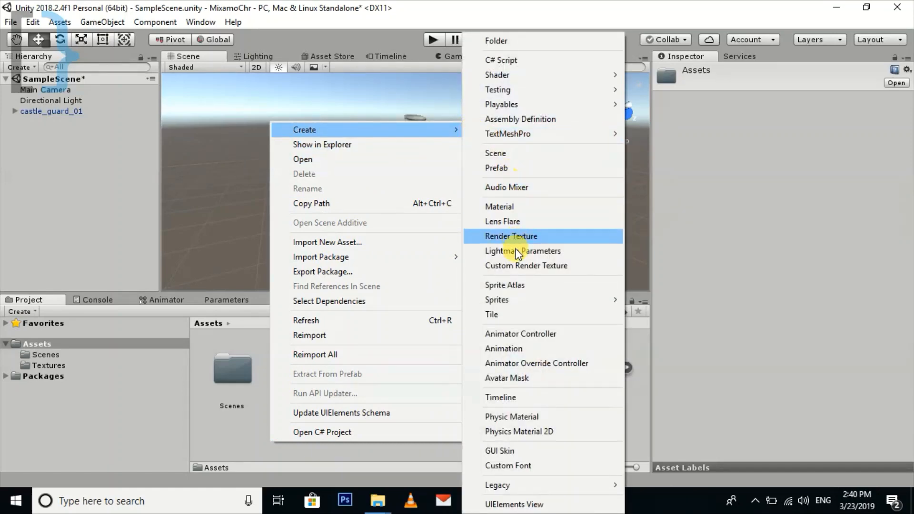
{"action": "left_click", "coordinate": [518, 335]}
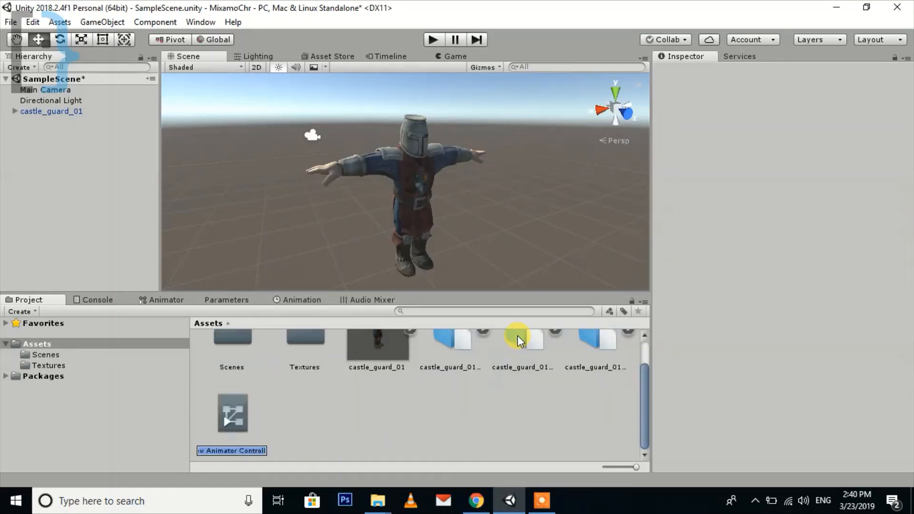
{"action": "type", "text": "chrC"}
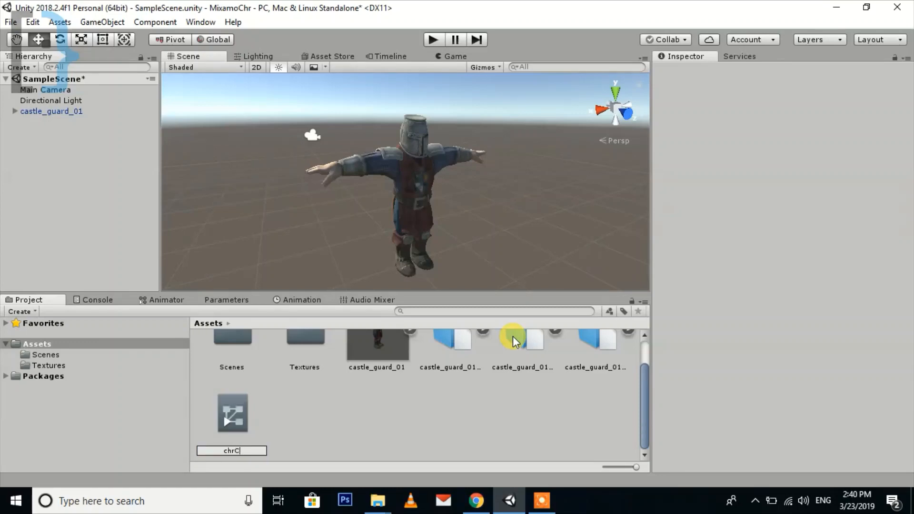
{"action": "type", "text": "ontroller"}
{"action": "key", "text": "Return"}
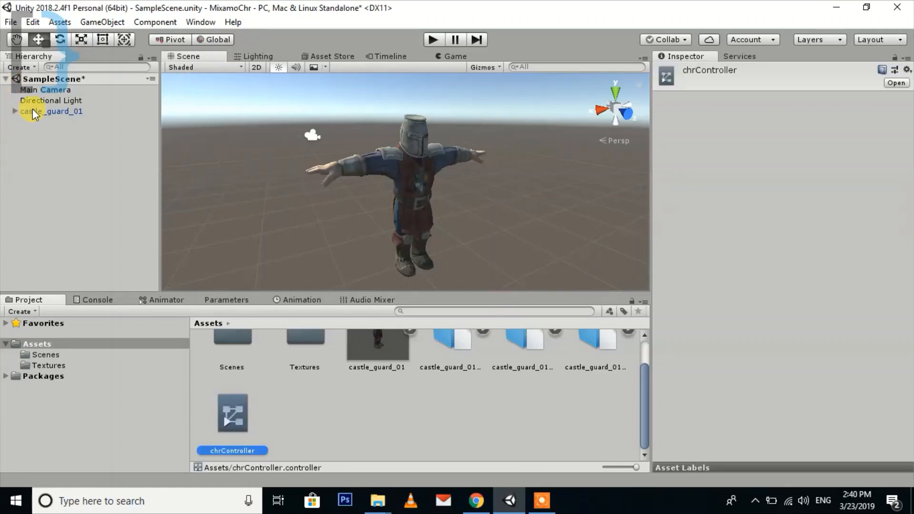
Assign chrController as the controller of castle_guard_01's Animator component and open it in the Animator window
{"action": "left_click", "coordinate": [33, 110]}
{"action": "left_click_drag", "start_coordinate": [238, 439], "coordinate": [790, 177]}
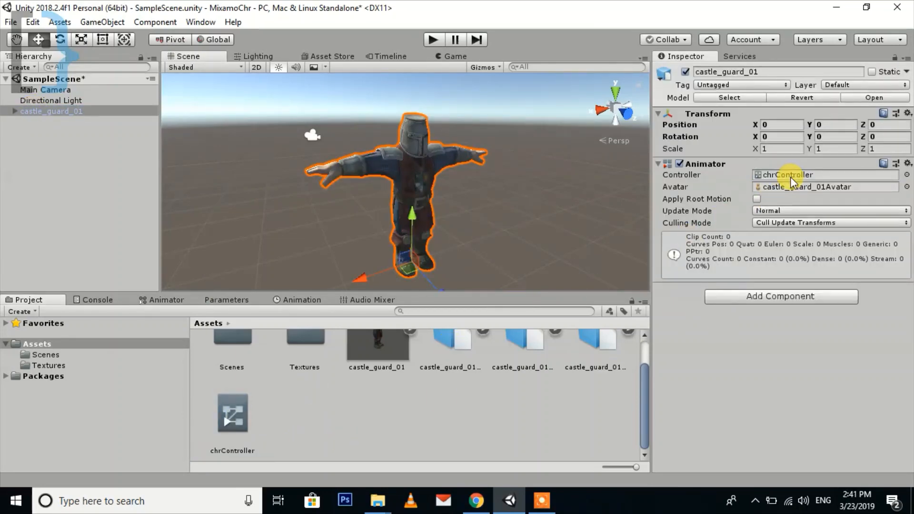
{"action": "left_click", "coordinate": [237, 421]}
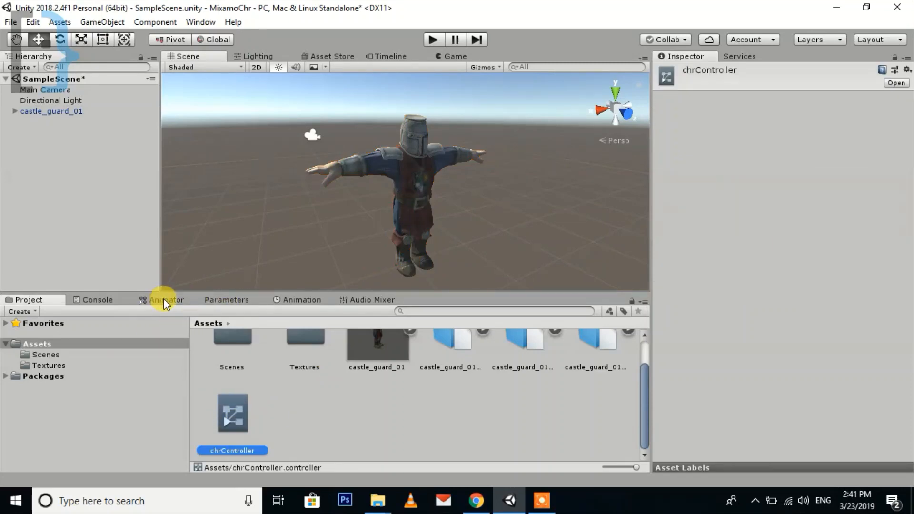
{"action": "left_click", "coordinate": [157, 300]}
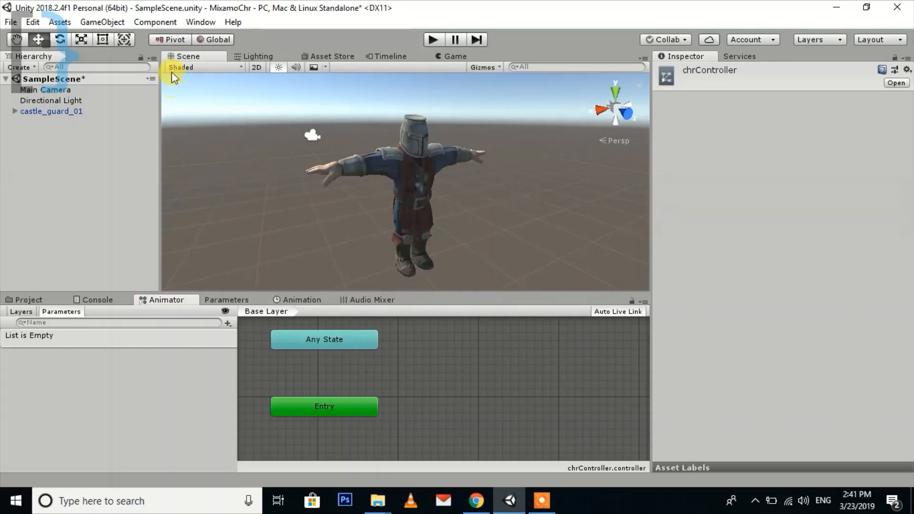
{"action": "left_click", "coordinate": [197, 22]}
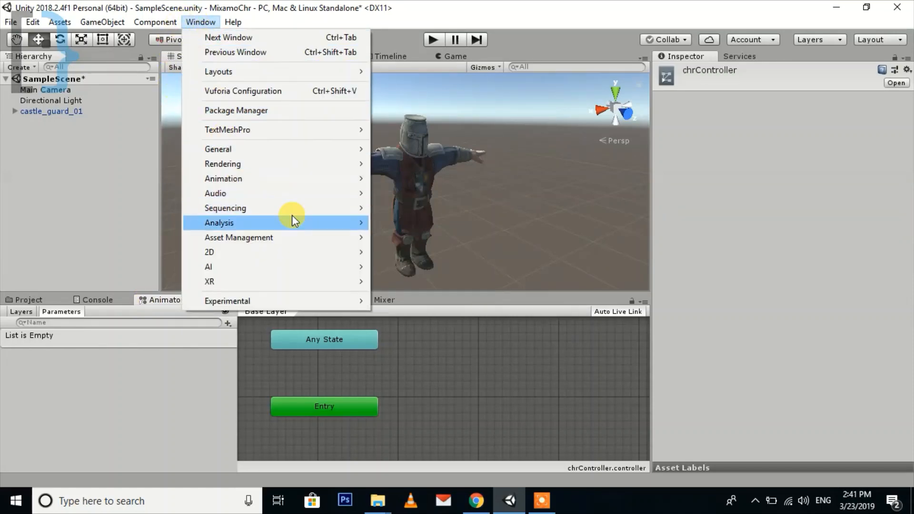
{"action": "mouse_move", "coordinate": [327, 179]}
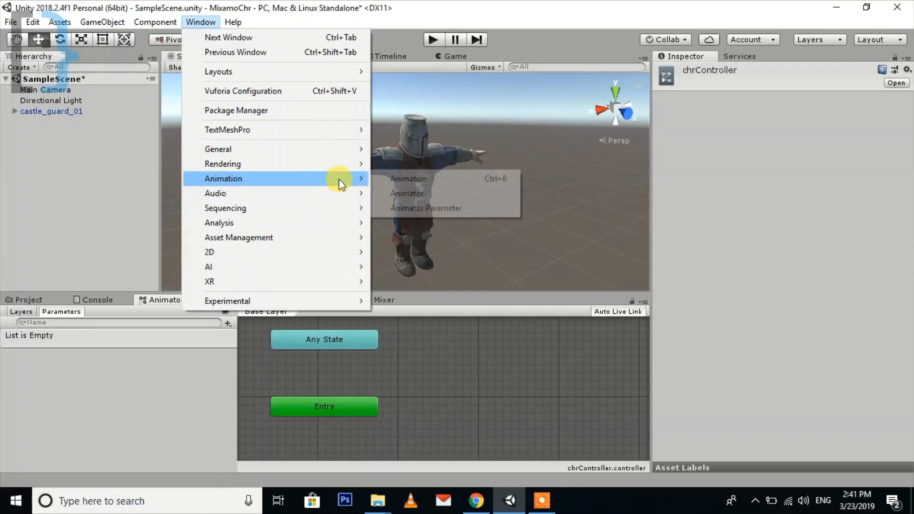
{"action": "left_click", "coordinate": [411, 193]}
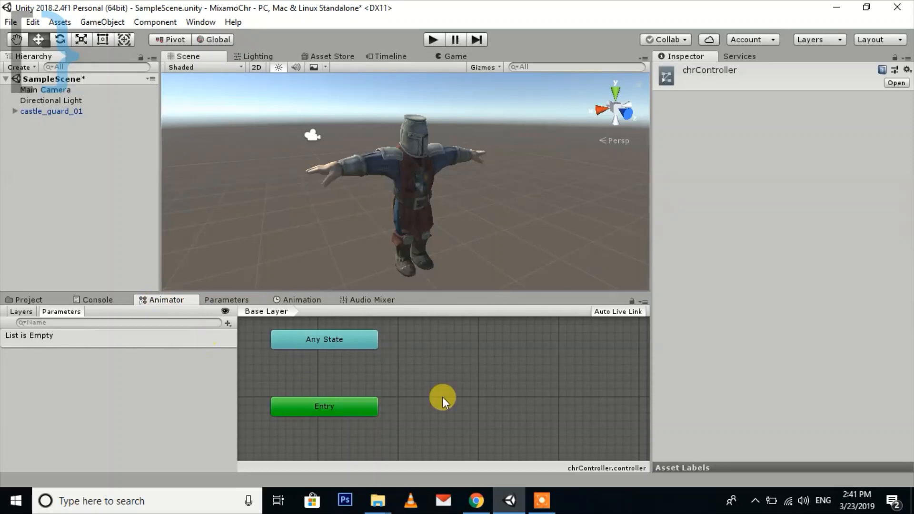
Create an empty state in the Base Layer of chrController and name it Idle
{"action": "left_click", "coordinate": [418, 389]}
{"action": "right_click", "coordinate": [398, 353]}
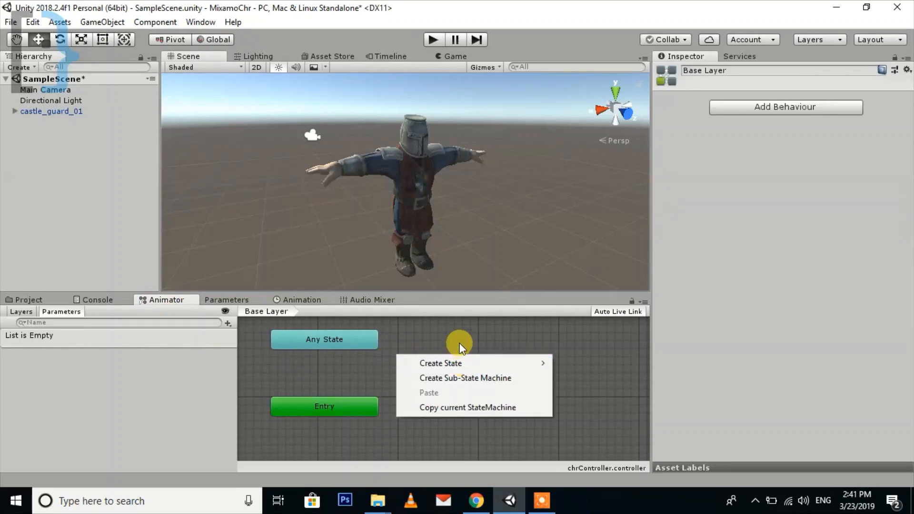
{"action": "left_click", "coordinate": [457, 365]}
{"action": "right_click", "coordinate": [457, 366]}
{"action": "mouse_move", "coordinate": [577, 375]}
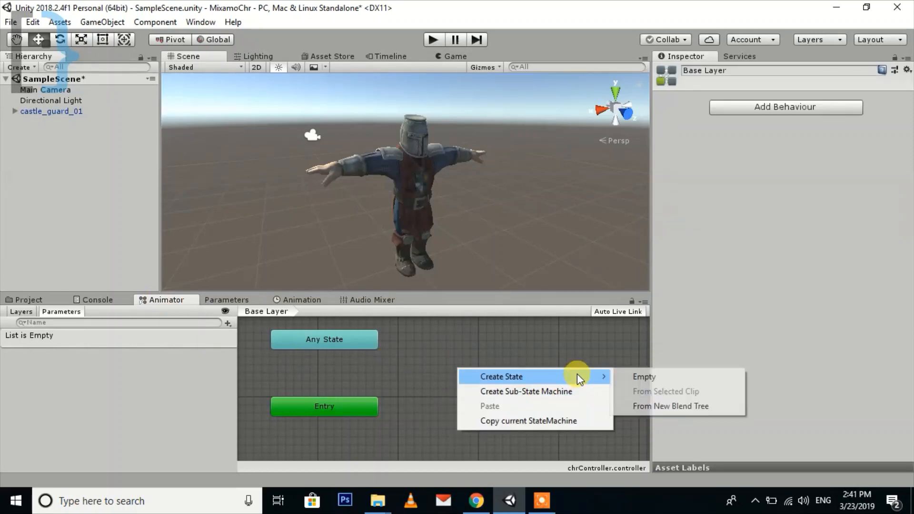
{"action": "left_click", "coordinate": [649, 376]}
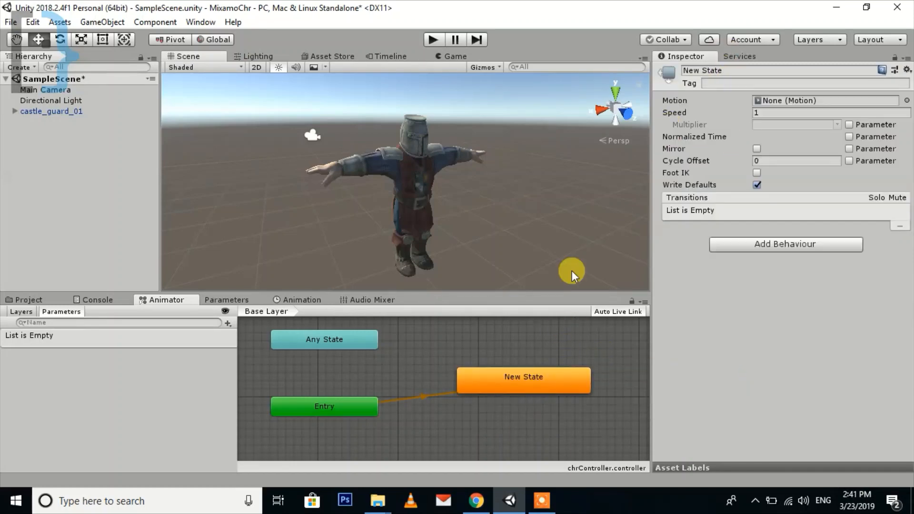
{"action": "left_click", "coordinate": [752, 73]}
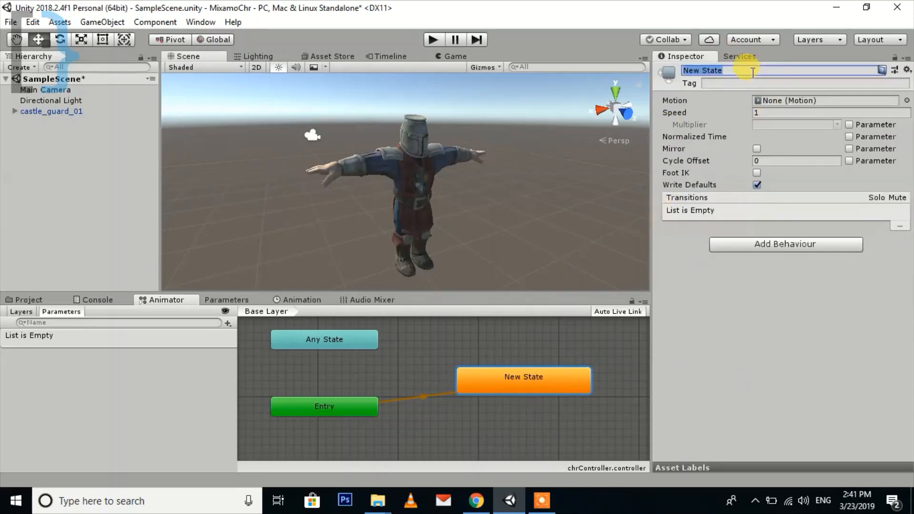
{"action": "type", "text": "Idle"}
{"action": "key", "text": "Return"}
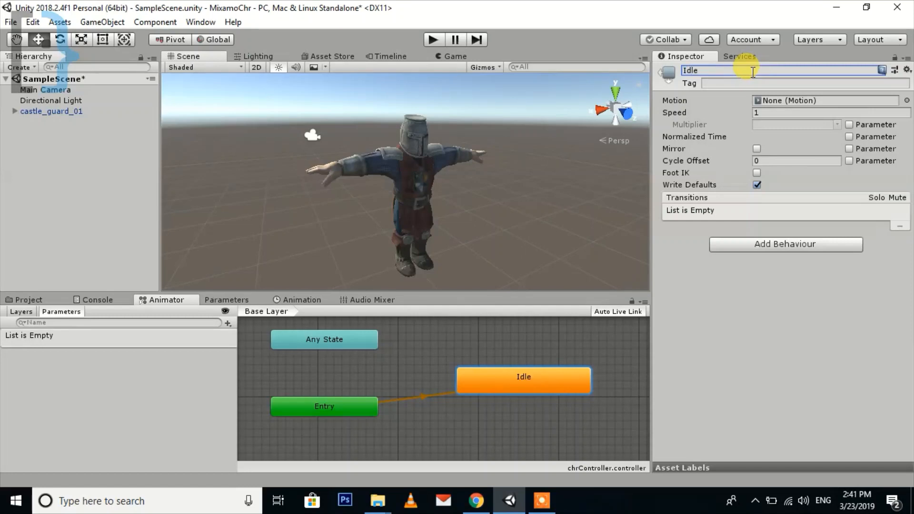
Set the motion of the Idle state to the Idle animation clip
{"action": "left_click", "coordinate": [907, 101]}
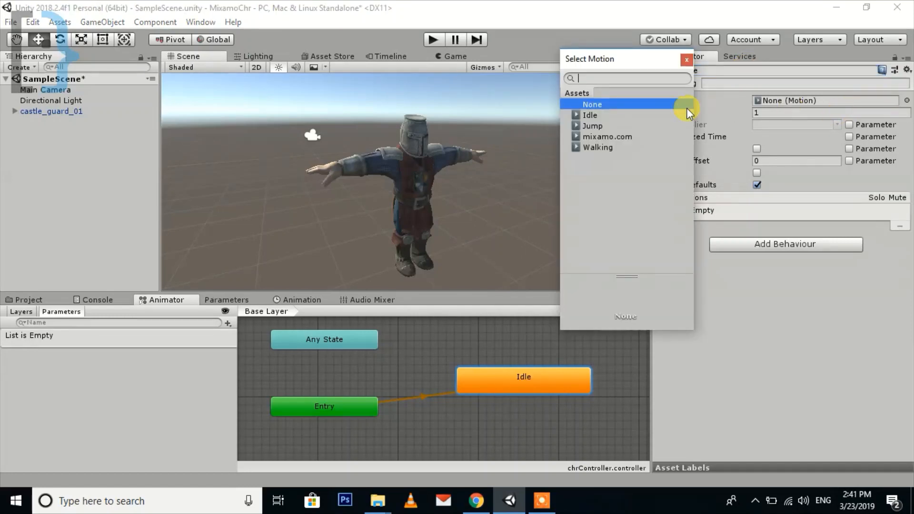
{"action": "left_click", "coordinate": [597, 115]}
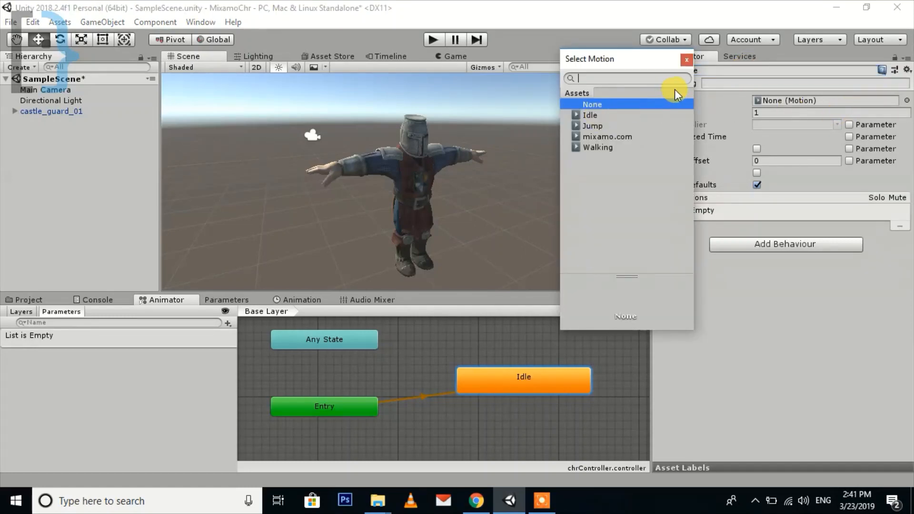
{"action": "left_click", "coordinate": [686, 60]}
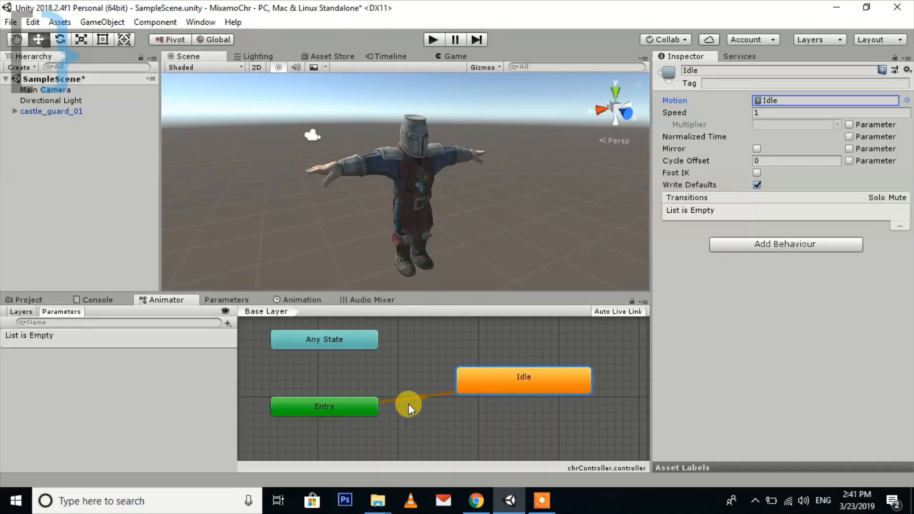
Run the scene to check the guard's idle animation, docking the Game view beside the Inspector, and stop playback
{"action": "left_click", "coordinate": [432, 38]}
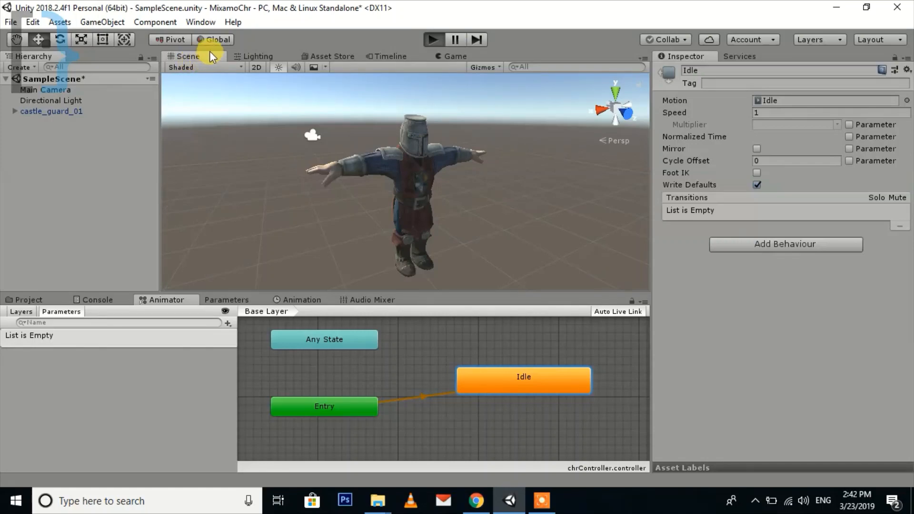
{"action": "key", "text": "ctrl+p"}
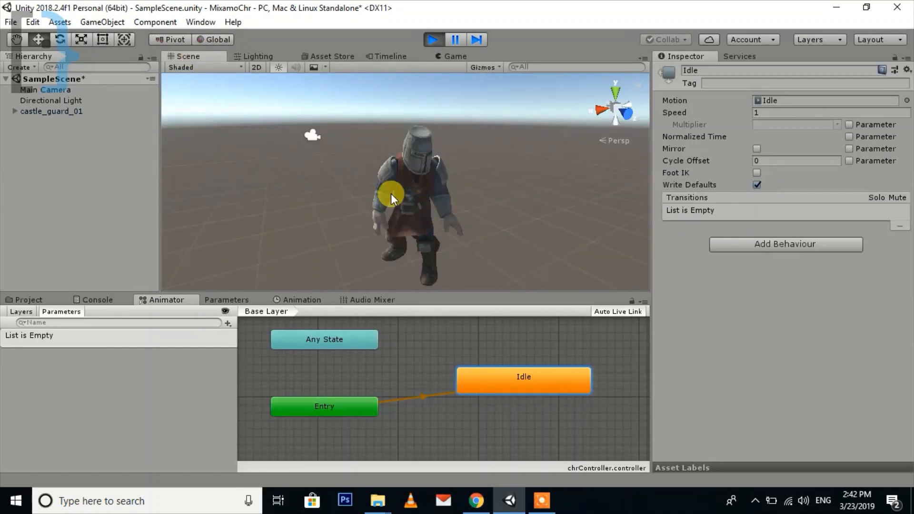
{"action": "left_click", "coordinate": [391, 193]}
{"action": "left_click_drag", "start_coordinate": [442, 57], "coordinate": [699, 56]}
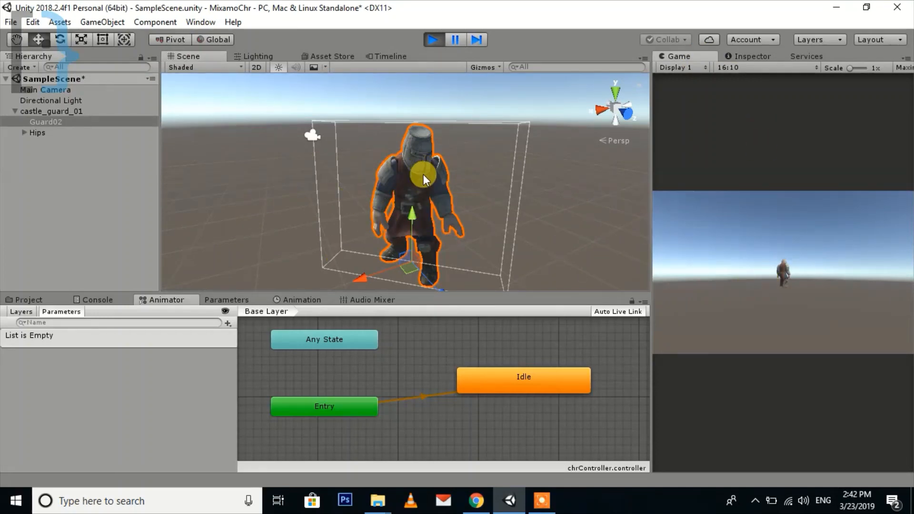
{"action": "left_click", "coordinate": [433, 37]}
Enable Loop Time for the Idle clip in the animation import settings of castle_guard_01@Idle
{"action": "left_click", "coordinate": [37, 298]}
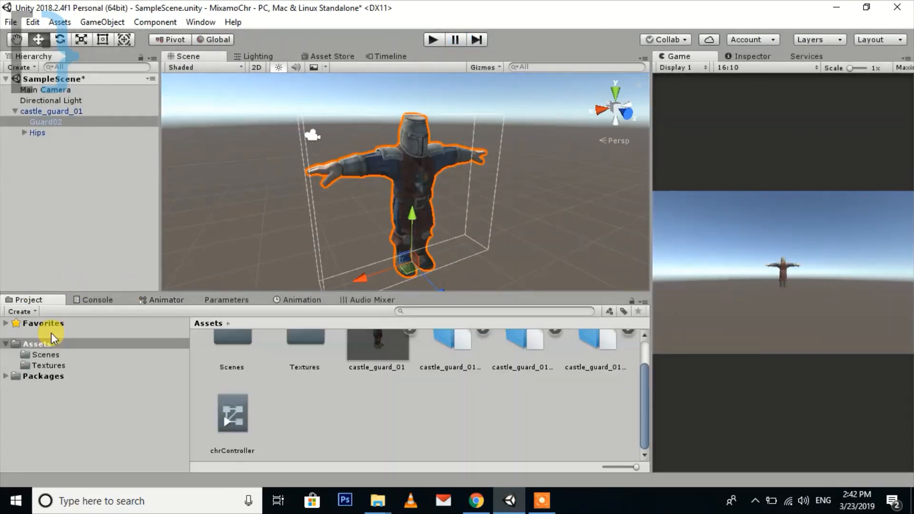
{"action": "scroll", "coordinate": [419, 405], "scroll_direction": "up", "scroll_amount": 2}
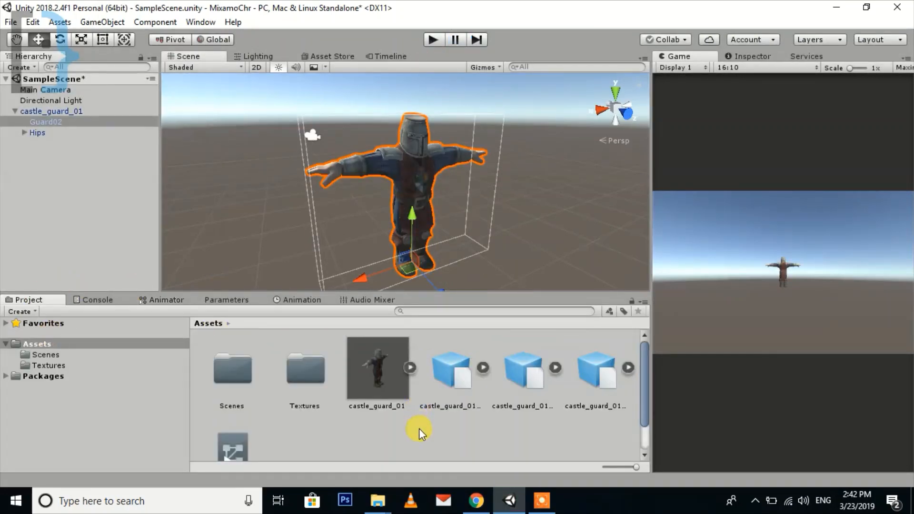
{"action": "left_click", "coordinate": [590, 366]}
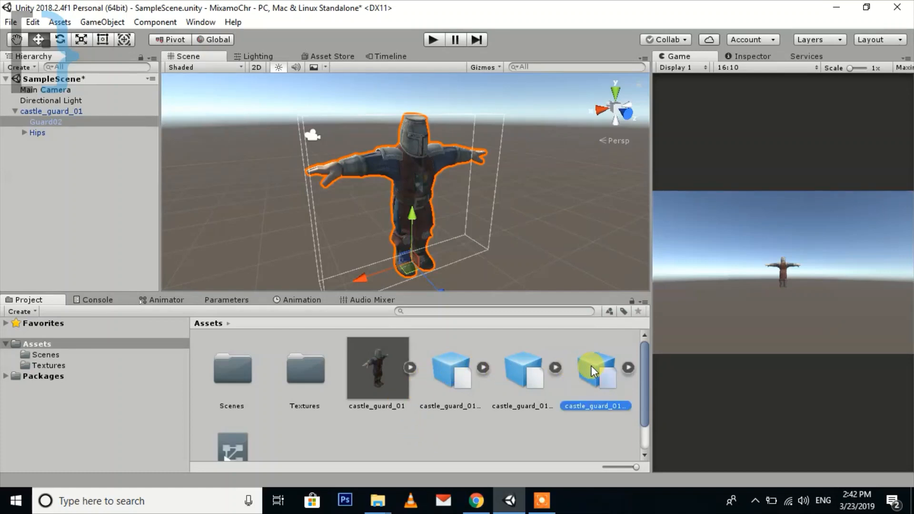
{"action": "left_click", "coordinate": [522, 366]}
{"action": "left_click", "coordinate": [450, 370]}
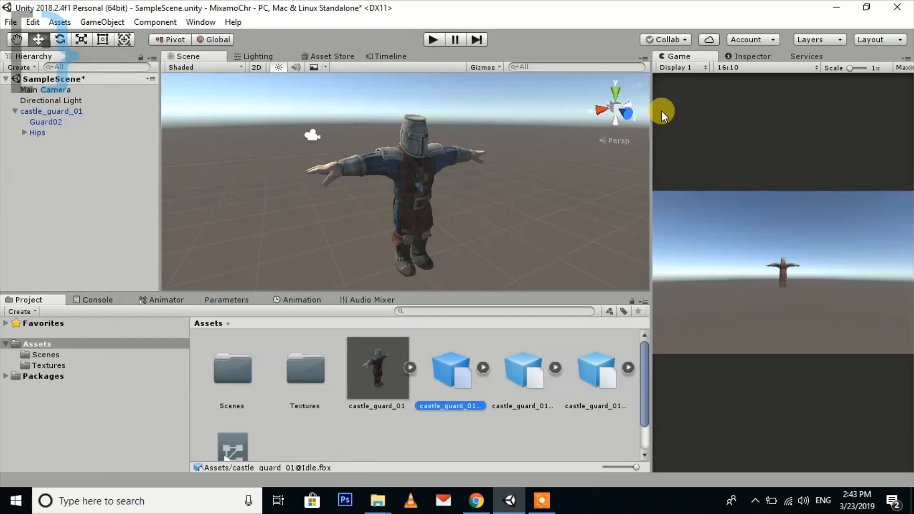
{"action": "left_click", "coordinate": [748, 56]}
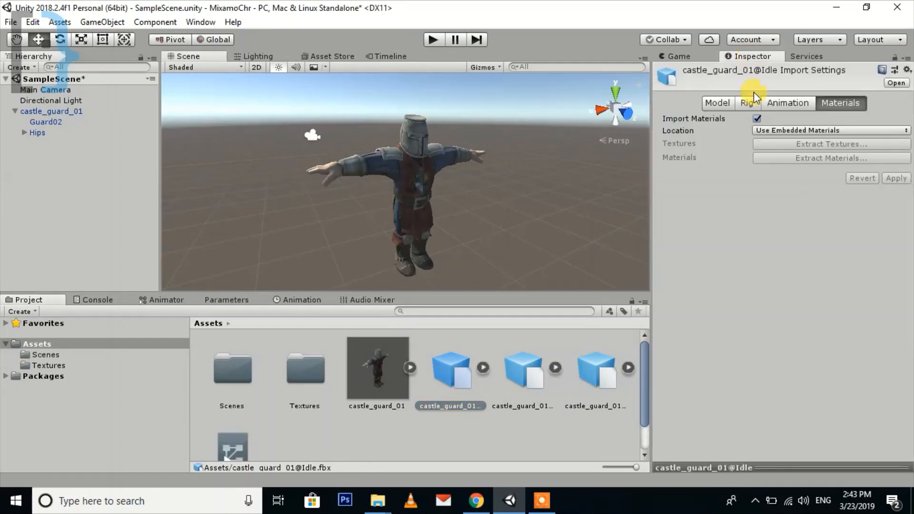
{"action": "left_click", "coordinate": [788, 103]}
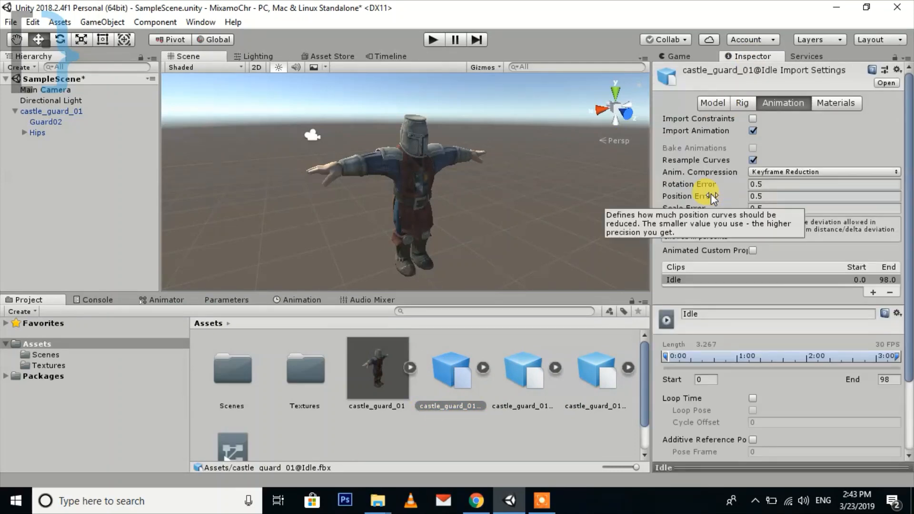
{"action": "scroll", "coordinate": [711, 193], "scroll_direction": "down", "scroll_amount": 3}
{"action": "left_click", "coordinate": [752, 307]}
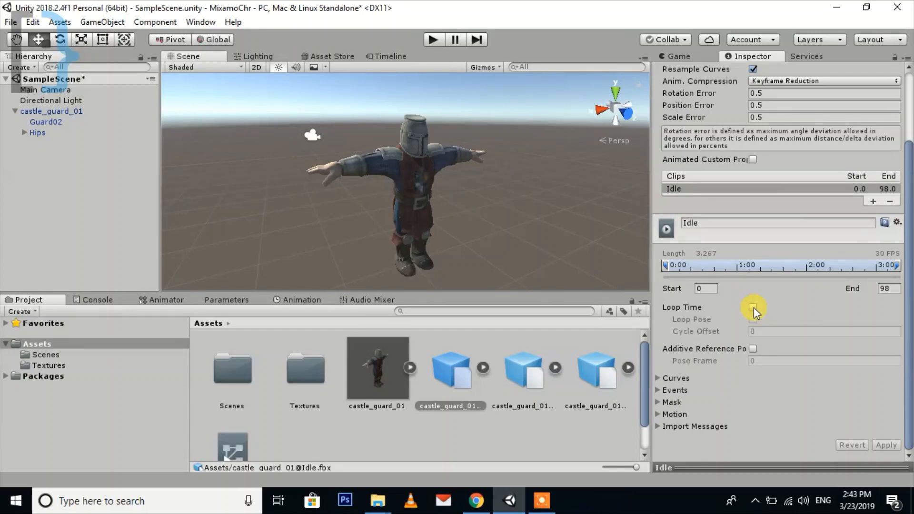
Apply the pending import settings of castle_guard_01@Idle and test the idle loop in Play mode, watching the Game view
{"action": "left_click", "coordinate": [432, 39]}
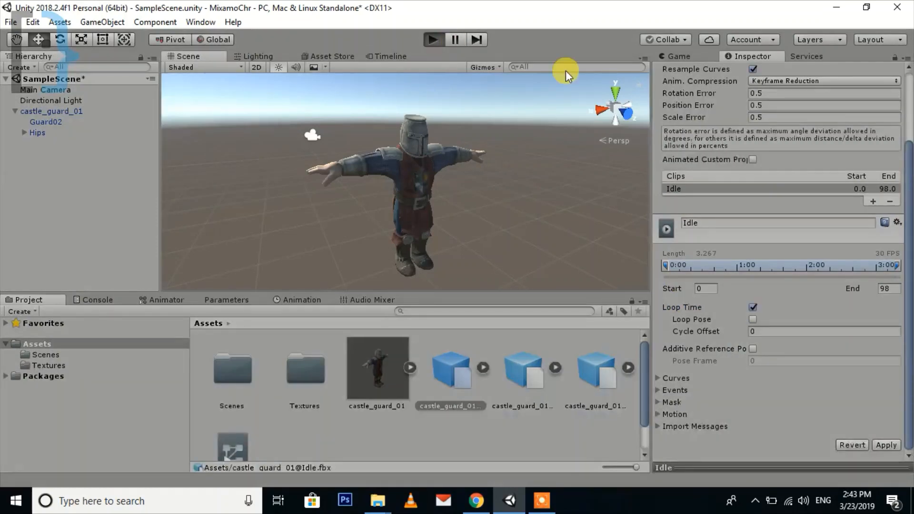
{"action": "left_click", "coordinate": [694, 55]}
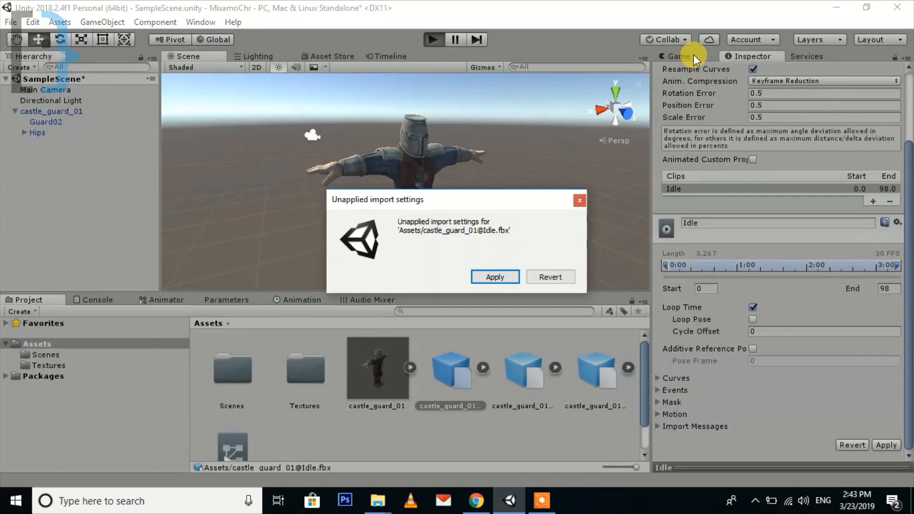
{"action": "left_click", "coordinate": [495, 277]}
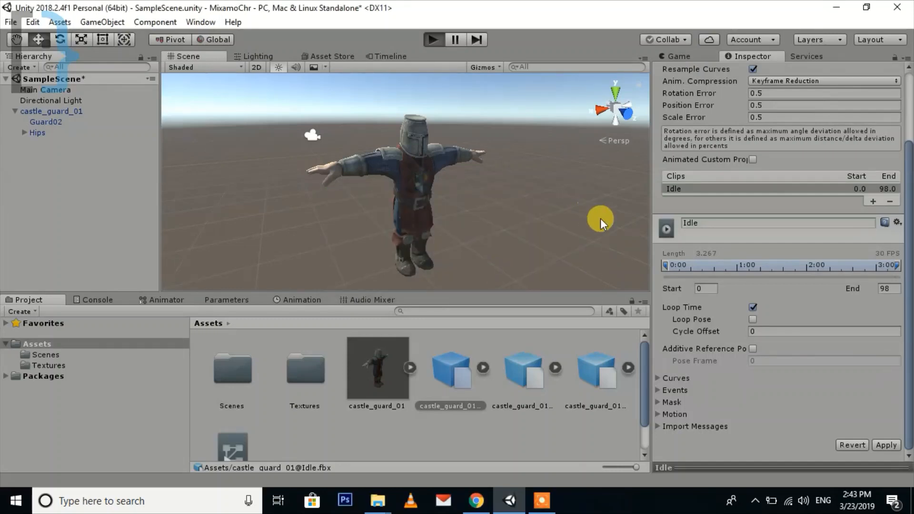
{"action": "key", "text": "ctrl+p"}
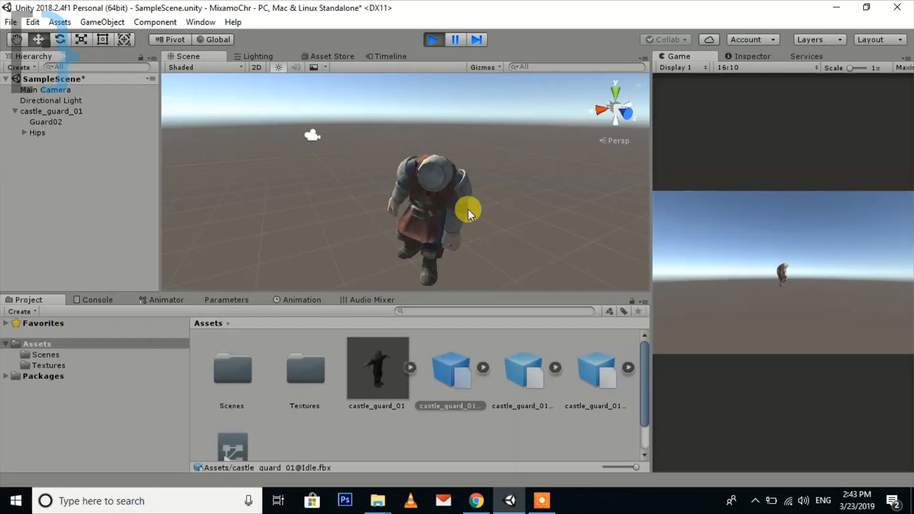
{"action": "left_click", "coordinate": [435, 39]}
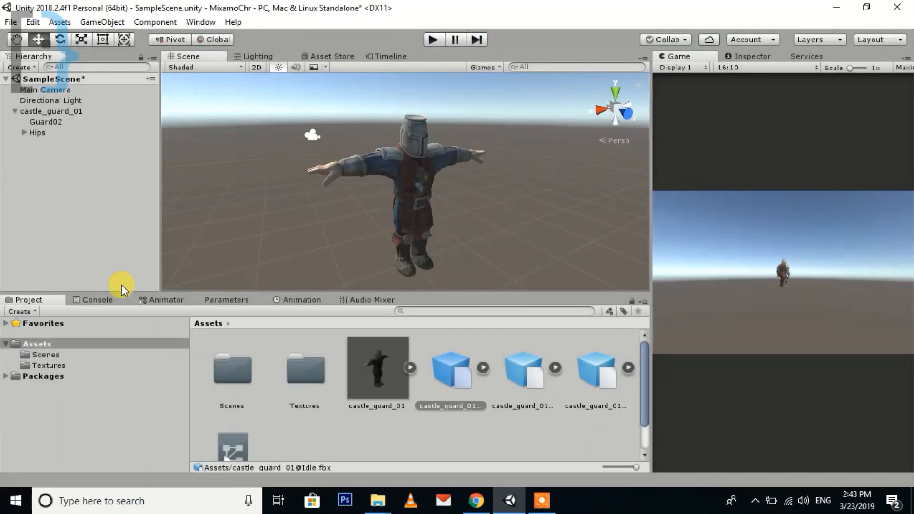
Create an empty state below the Idle state in the base layer of chrController
{"action": "left_click", "coordinate": [107, 296]}
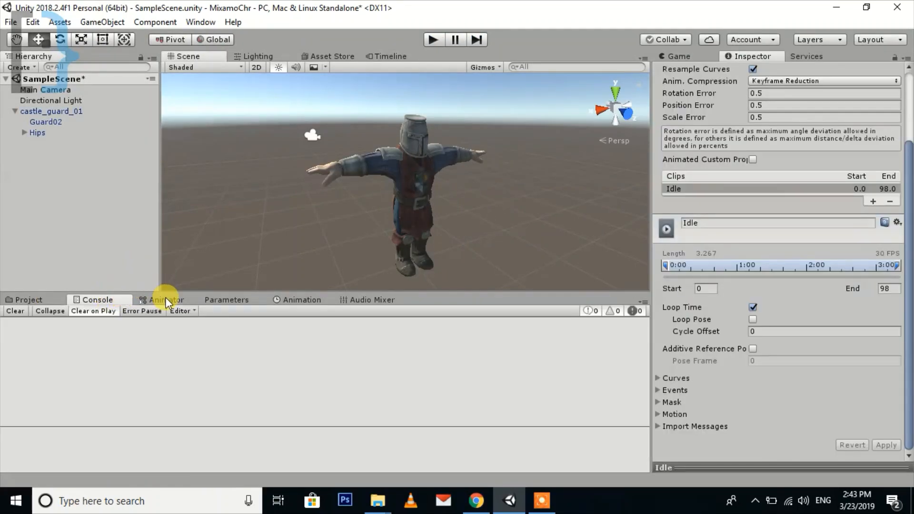
{"action": "left_click", "coordinate": [164, 299]}
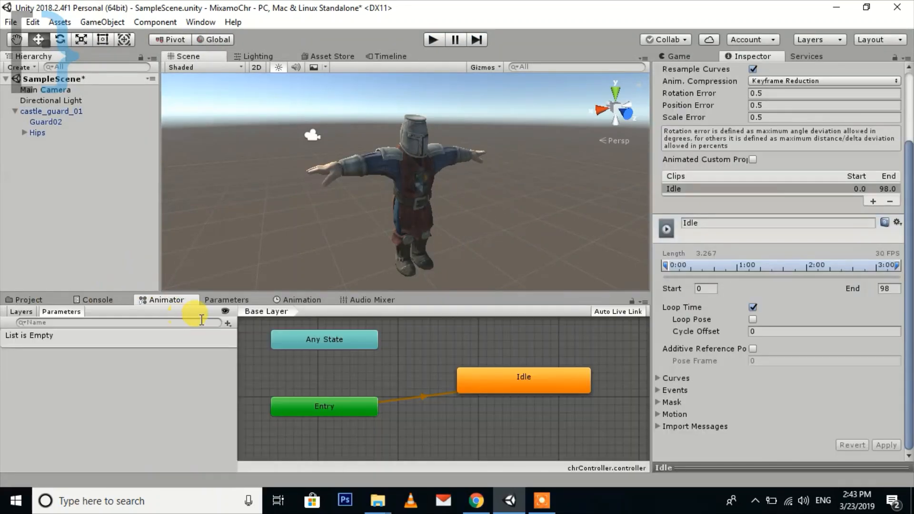
{"action": "right_click", "coordinate": [418, 397]}
{"action": "left_click", "coordinate": [413, 375]}
{"action": "middle_click_drag", "start_coordinate": [473, 433], "coordinate": [428, 400]}
{"action": "right_click", "coordinate": [428, 401]}
{"action": "mouse_move", "coordinate": [572, 411]}
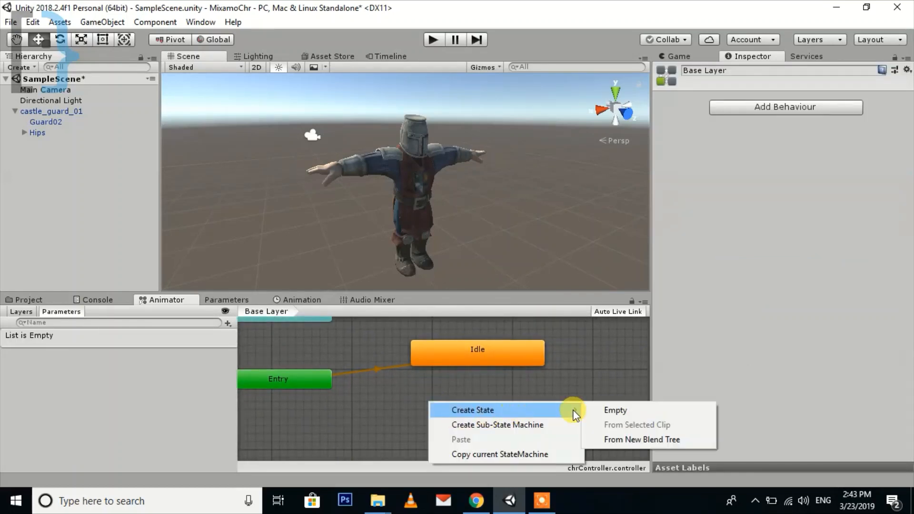
{"action": "left_click", "coordinate": [633, 411]}
{"action": "left_click", "coordinate": [514, 414]}
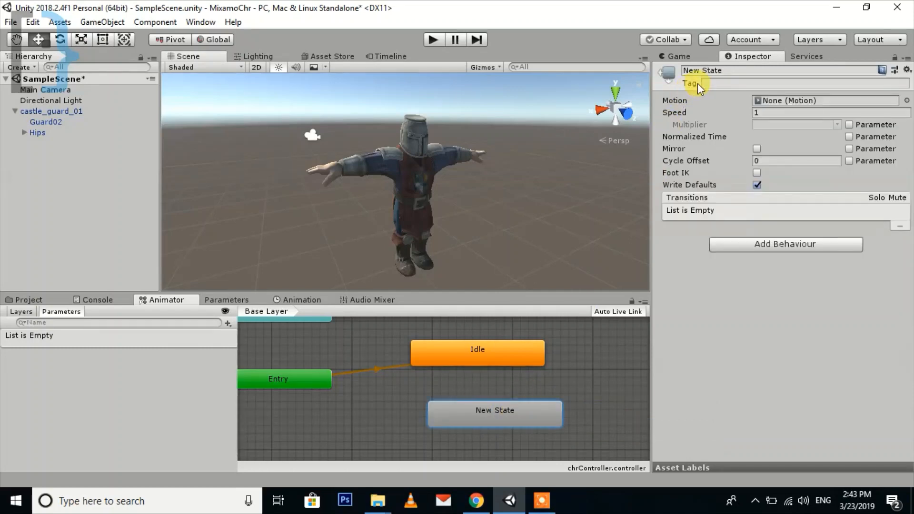
Rename the new empty state as Walk
{"action": "left_click", "coordinate": [724, 71]}
{"action": "type", "text": "Wa;l"}
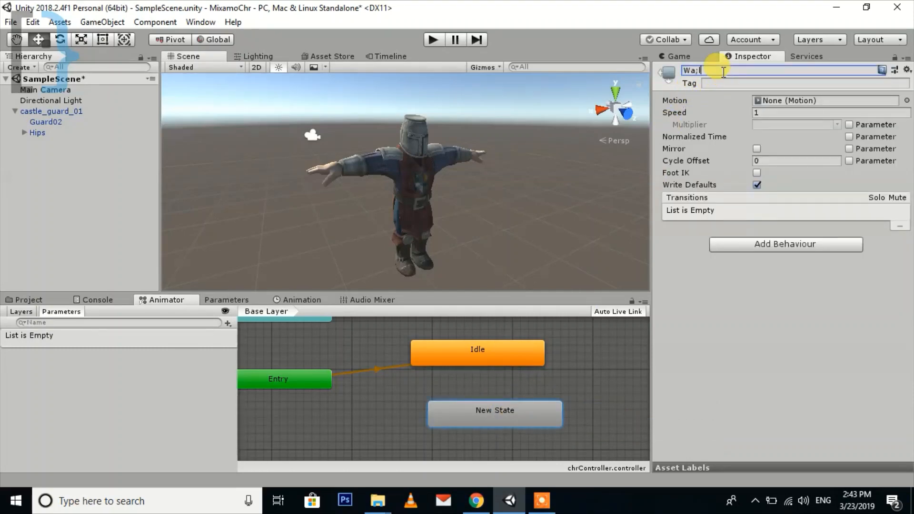
{"action": "key", "text": "BackSpace"}
{"action": "key", "text": "BackSpace"}
{"action": "type", "text": "lk"}
{"action": "key", "text": "Return"}
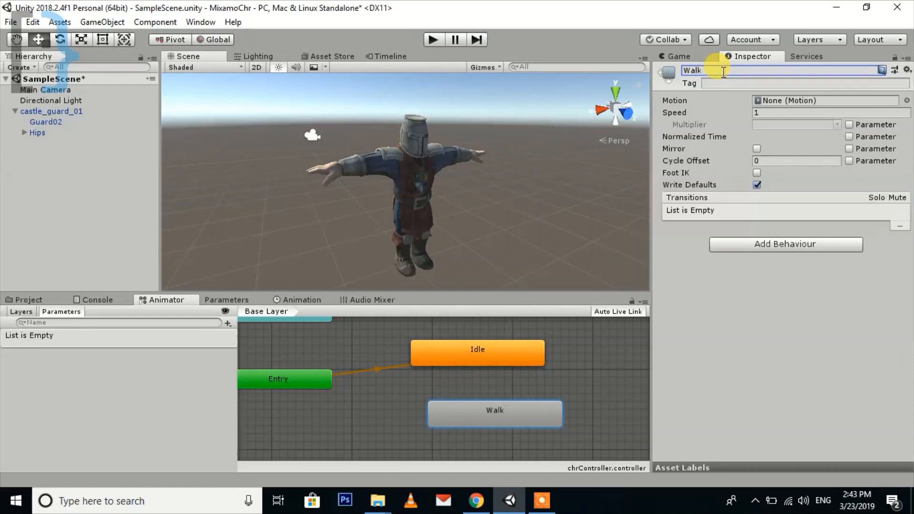
Set the motion of the Walk state to the Walking animation clip
{"action": "left_click", "coordinate": [907, 100]}
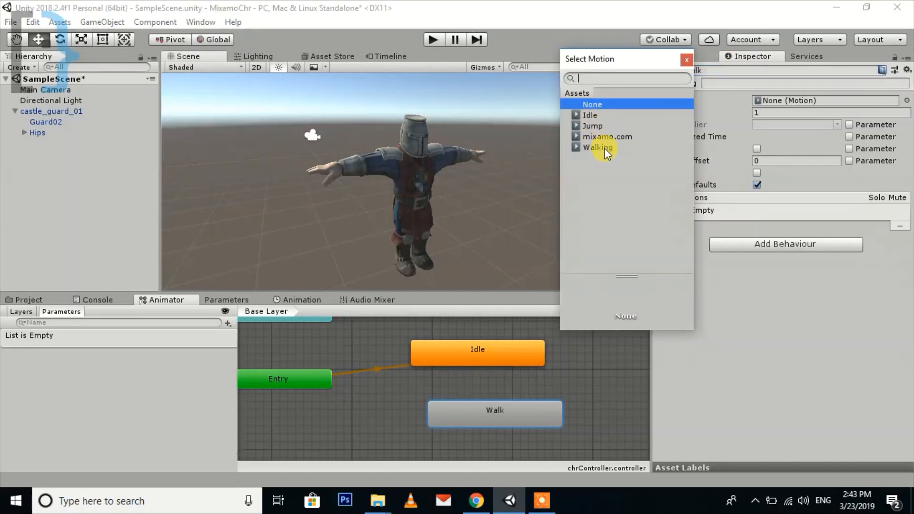
{"action": "left_click", "coordinate": [601, 147]}
{"action": "left_click", "coordinate": [686, 60]}
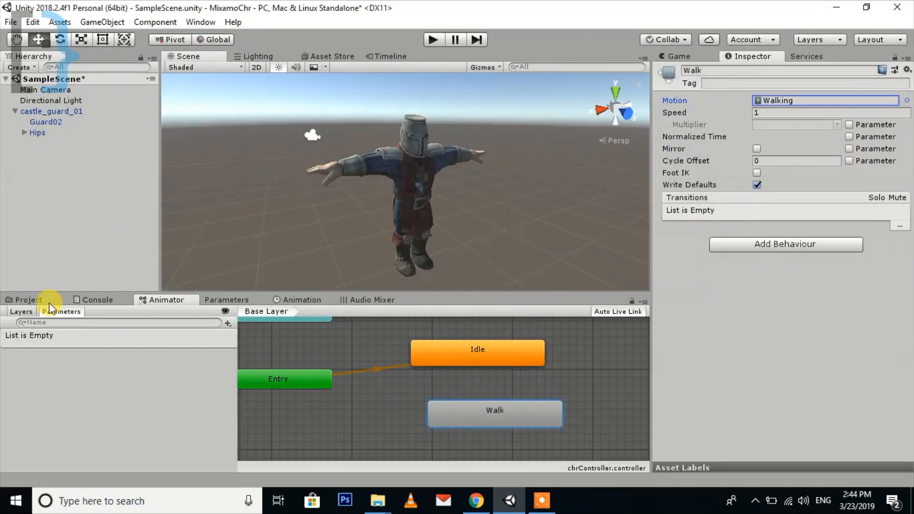
Enable Loop Time for the Walking clip of castle_guard_01@Walking and apply the import settings
{"action": "left_click", "coordinate": [37, 299]}
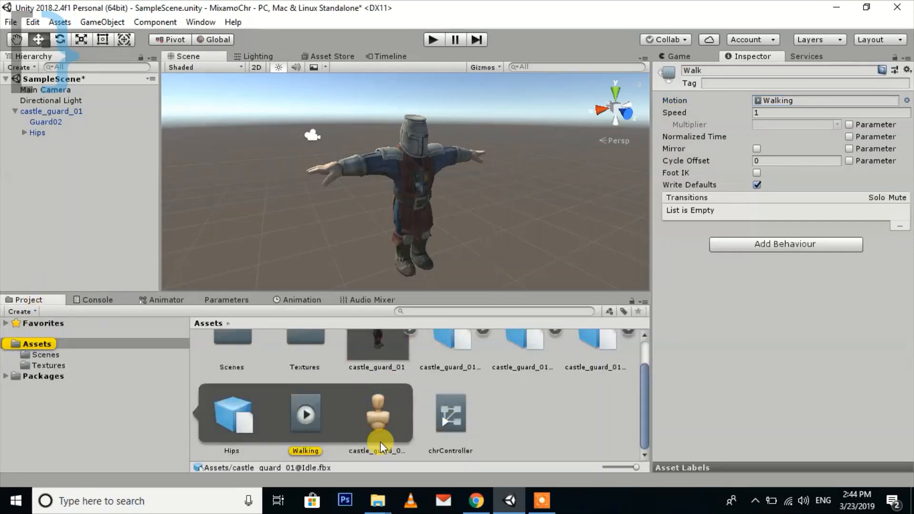
{"action": "scroll", "coordinate": [548, 401], "scroll_direction": "up", "scroll_amount": 2}
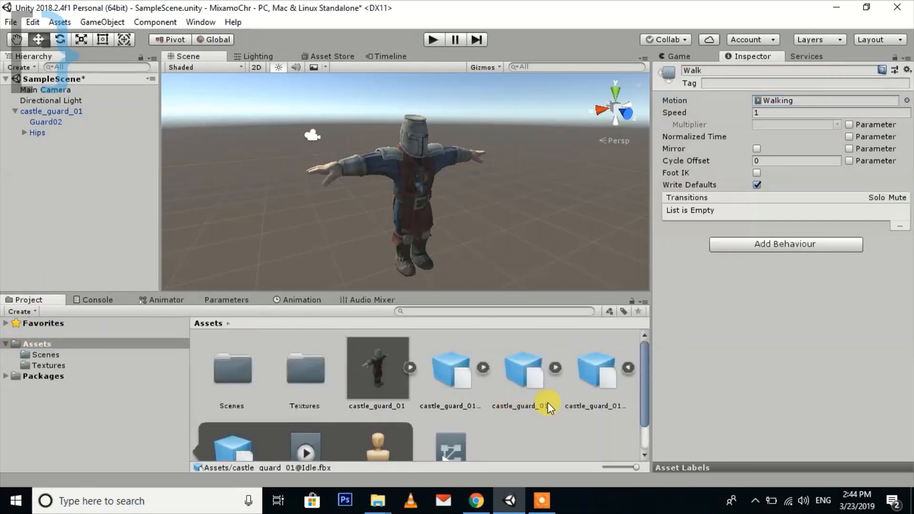
{"action": "left_click", "coordinate": [600, 376]}
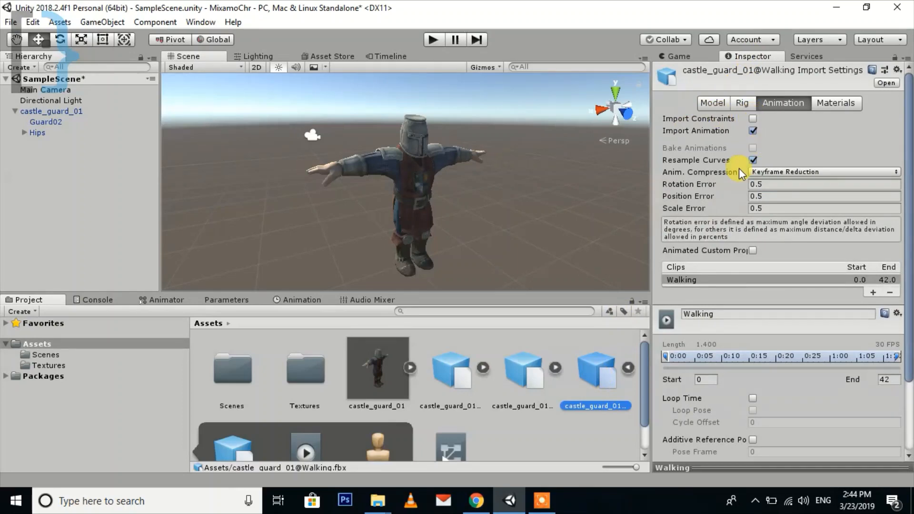
{"action": "scroll", "coordinate": [694, 363], "scroll_direction": "down", "scroll_amount": 4}
{"action": "left_click", "coordinate": [753, 317]}
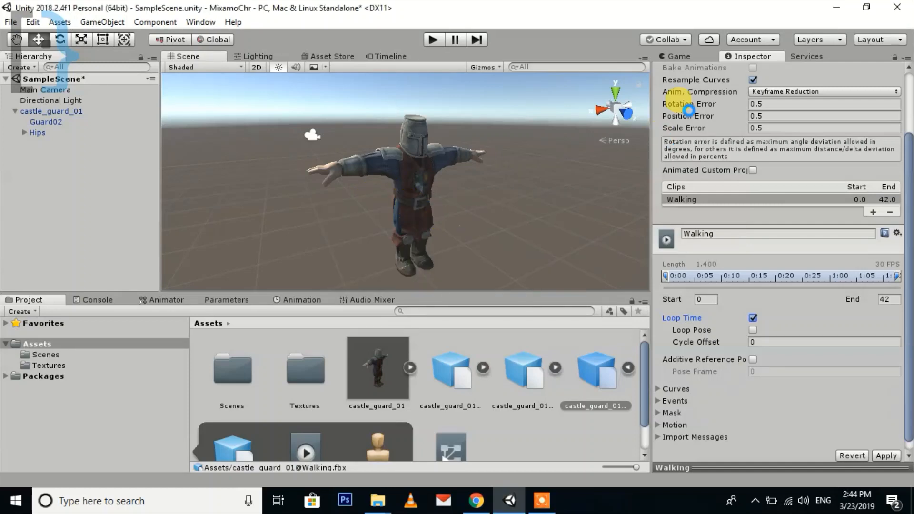
{"action": "left_click", "coordinate": [171, 300]}
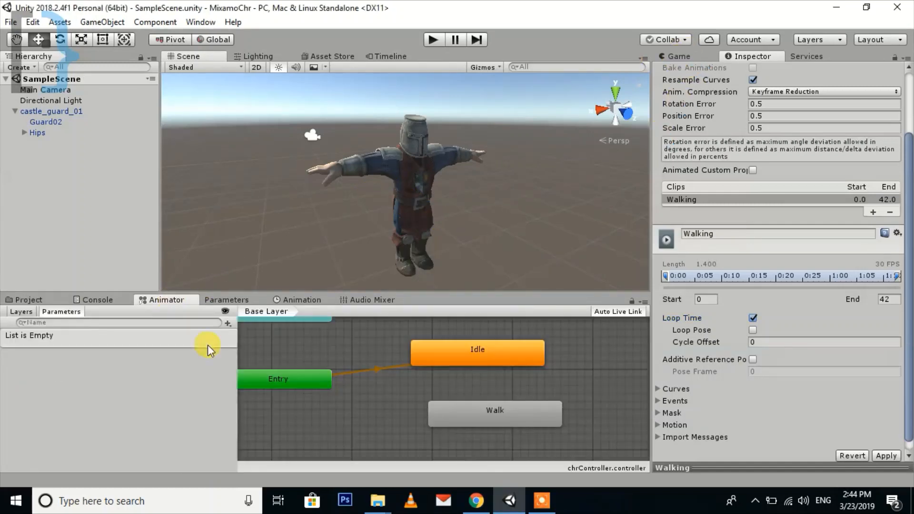
{"action": "left_click", "coordinate": [482, 426]}
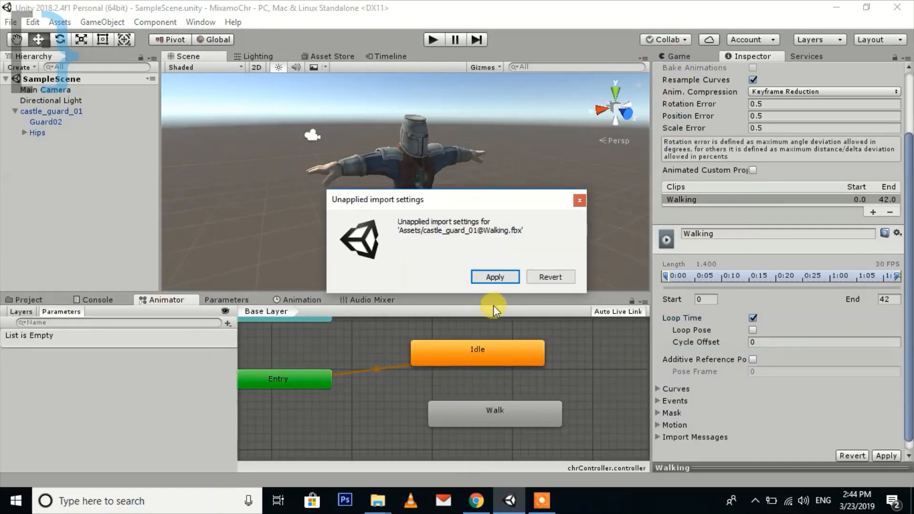
{"action": "left_click", "coordinate": [495, 277]}
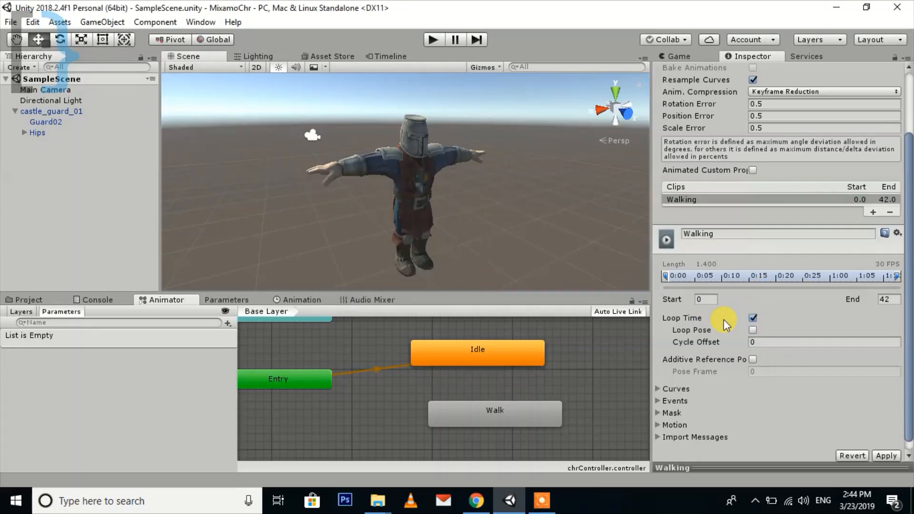
Make transitions in both directions between the Idle and Walk states
{"action": "left_click", "coordinate": [495, 350]}
{"action": "right_click", "coordinate": [475, 358]}
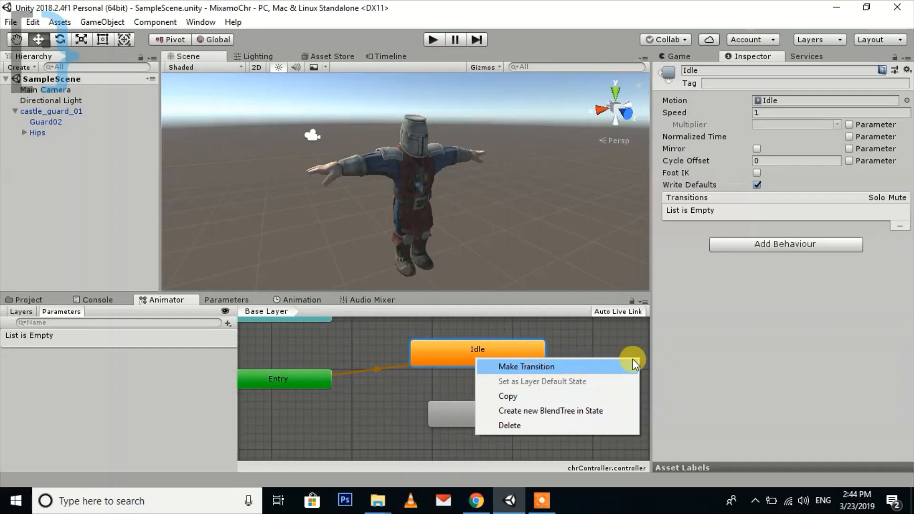
{"action": "left_click", "coordinate": [596, 368]}
{"action": "left_click", "coordinate": [456, 410]}
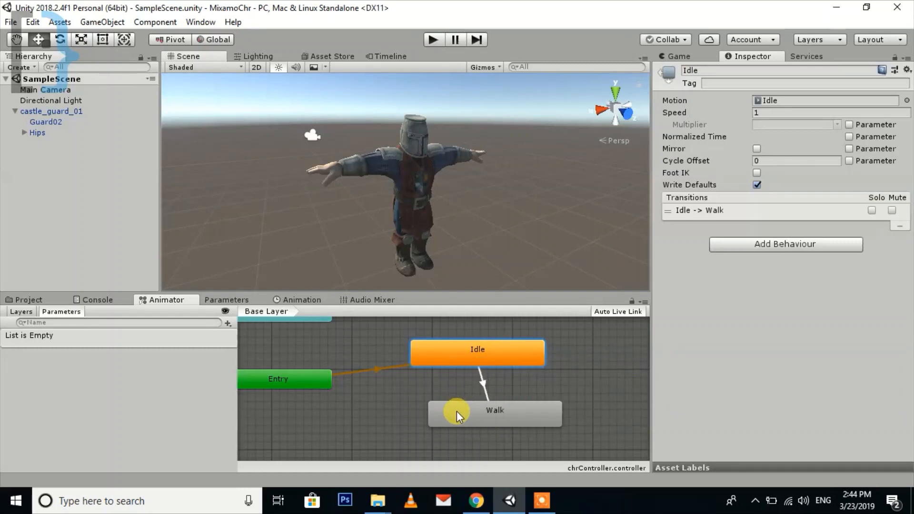
{"action": "right_click", "coordinate": [511, 415]}
{"action": "left_click", "coordinate": [561, 347]}
{"action": "left_click", "coordinate": [495, 357]}
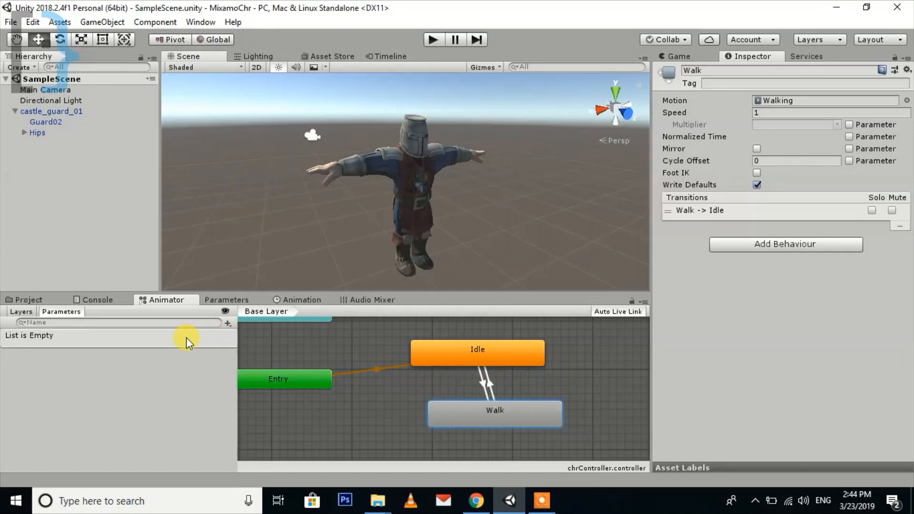
Add a Bool parameter named isWalking to the Animator Controller
{"action": "left_click", "coordinate": [227, 323]}
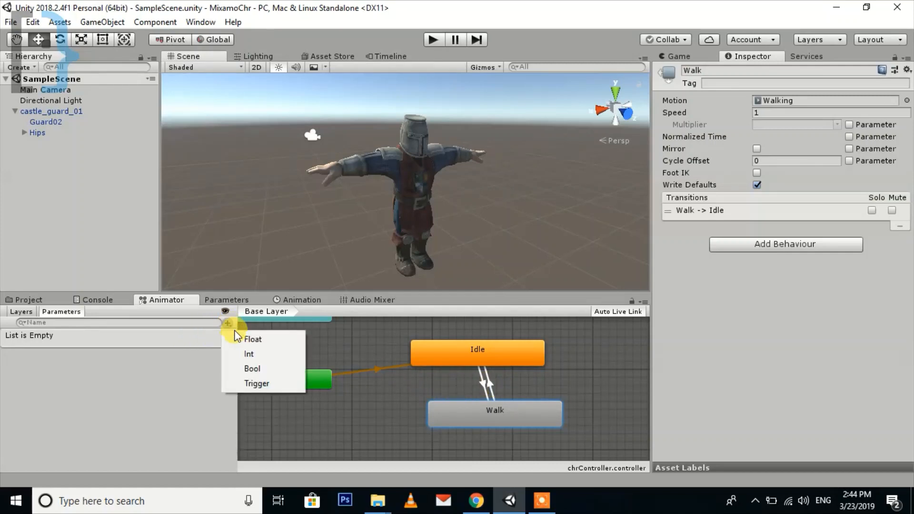
{"action": "left_click", "coordinate": [257, 369]}
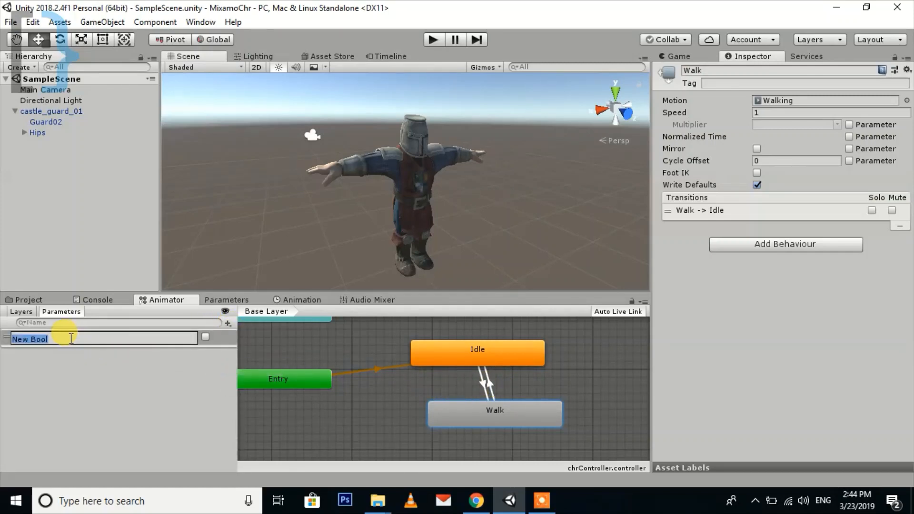
{"action": "type", "text": "isWalking"}
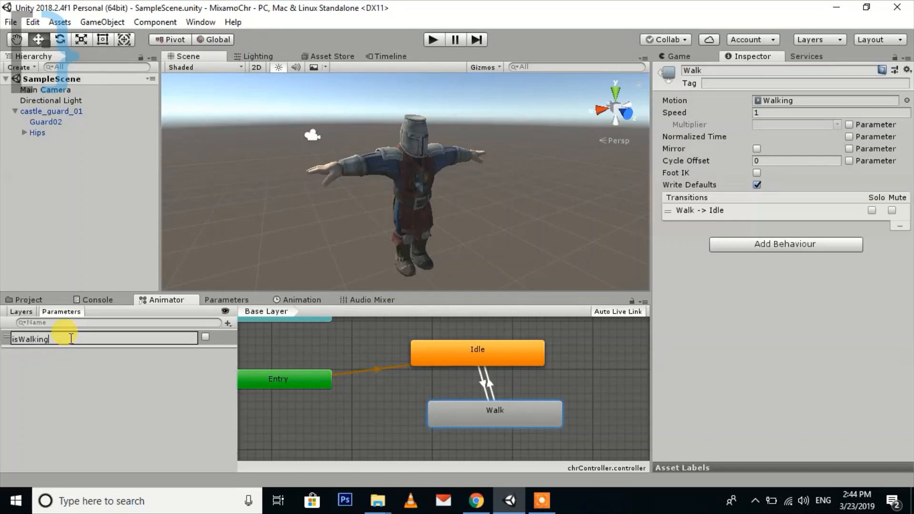
{"action": "key", "text": "Return"}
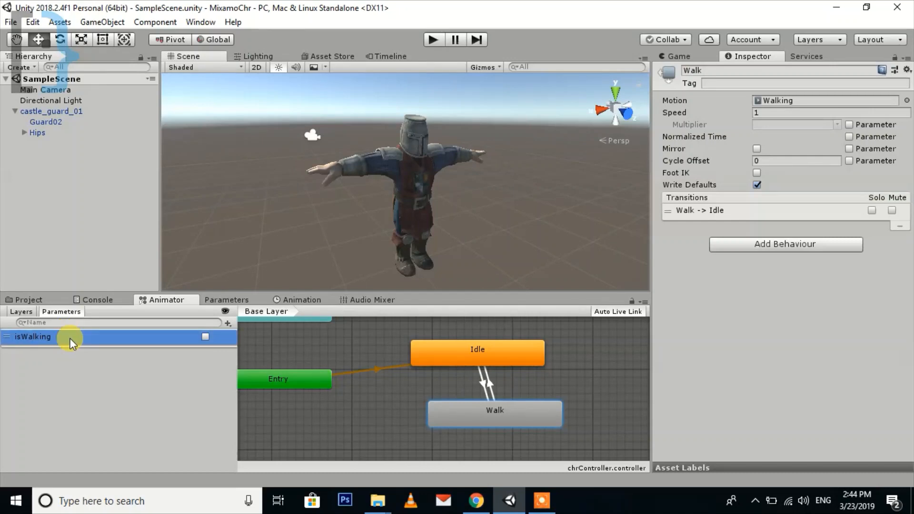
Disable Has Exit Time on both the Idle -> Walk and Walk -> Idle transitions
{"action": "left_click", "coordinate": [480, 384]}
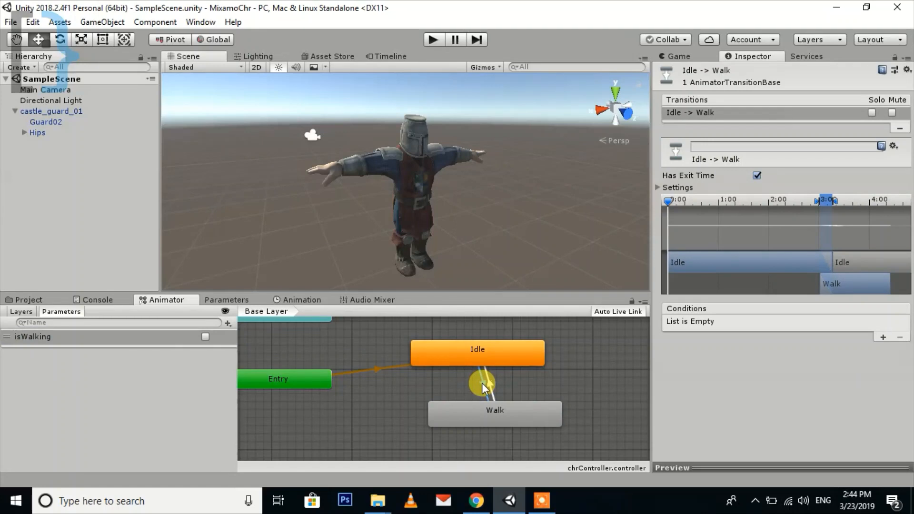
{"action": "left_click", "coordinate": [756, 177]}
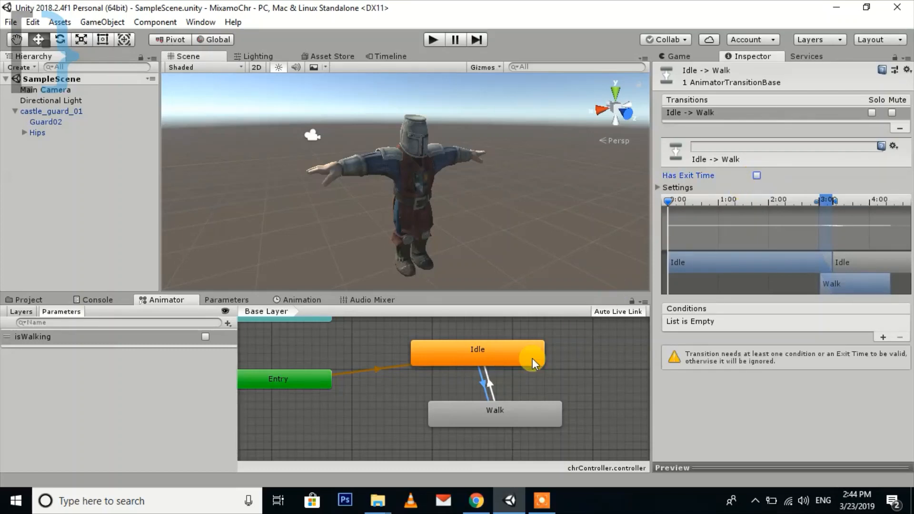
{"action": "left_click", "coordinate": [495, 385]}
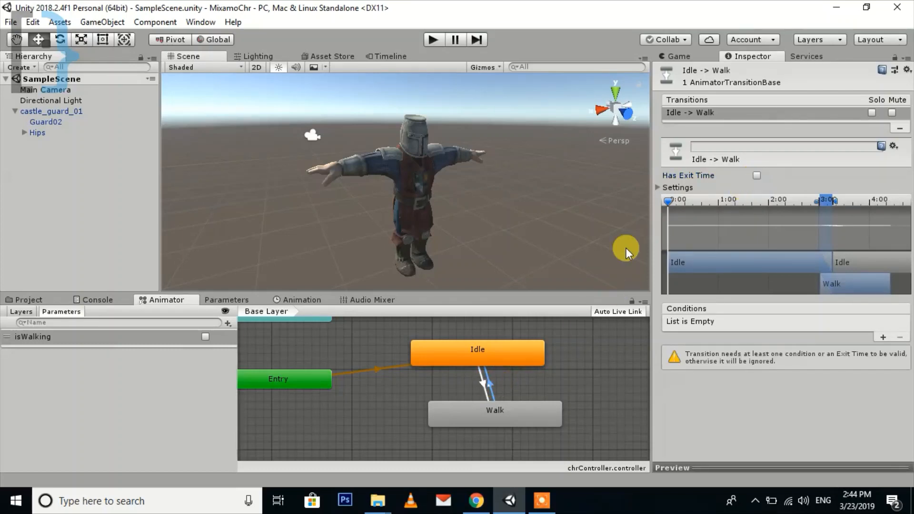
{"action": "left_click", "coordinate": [757, 176]}
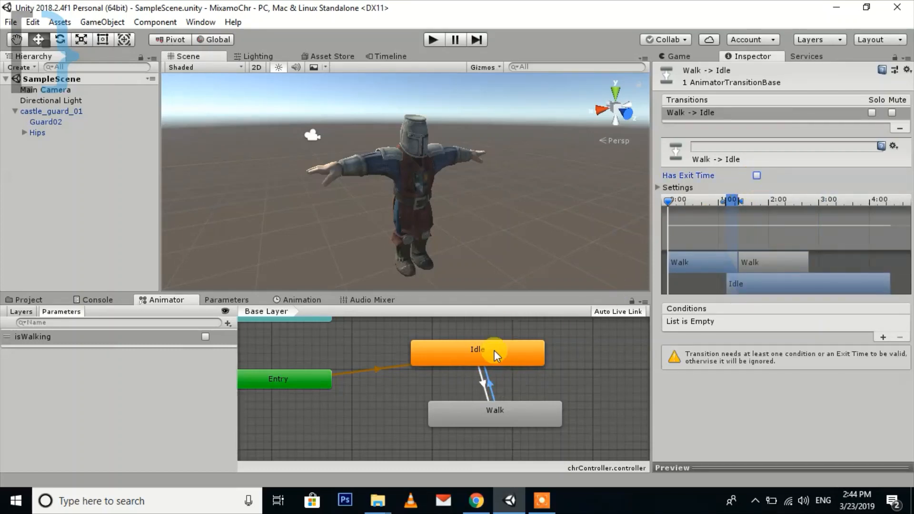
Add isWalking conditions to the transitions: true for Idle -> Walk and false for Walk -> Idle
{"action": "left_click", "coordinate": [487, 384]}
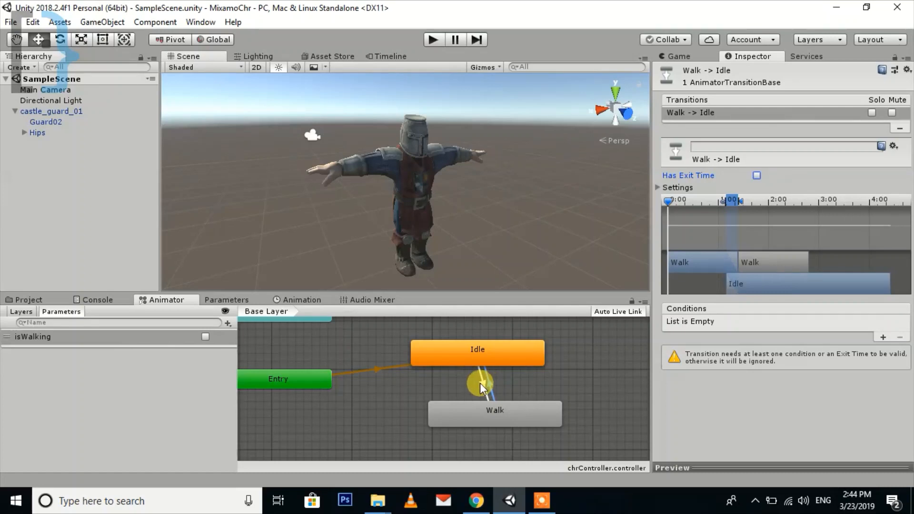
{"action": "left_click", "coordinate": [881, 337]}
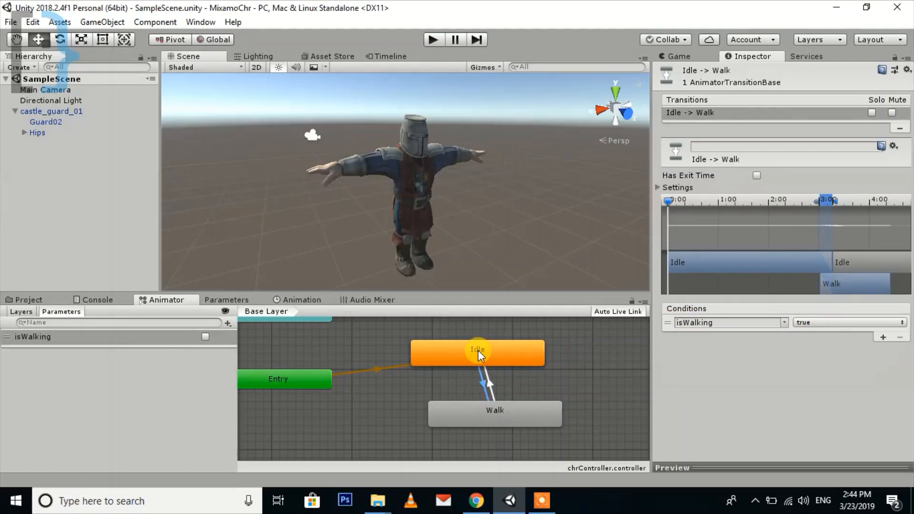
{"action": "left_click", "coordinate": [491, 384]}
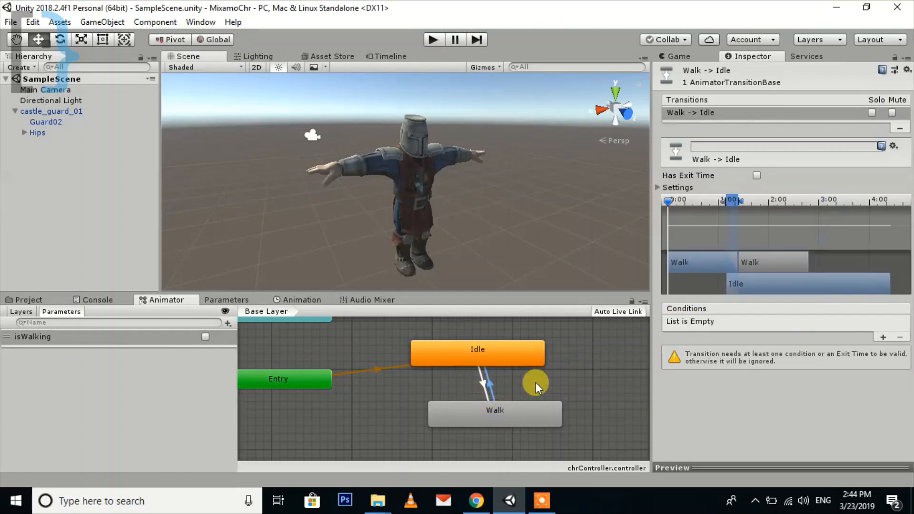
{"action": "left_click", "coordinate": [883, 338]}
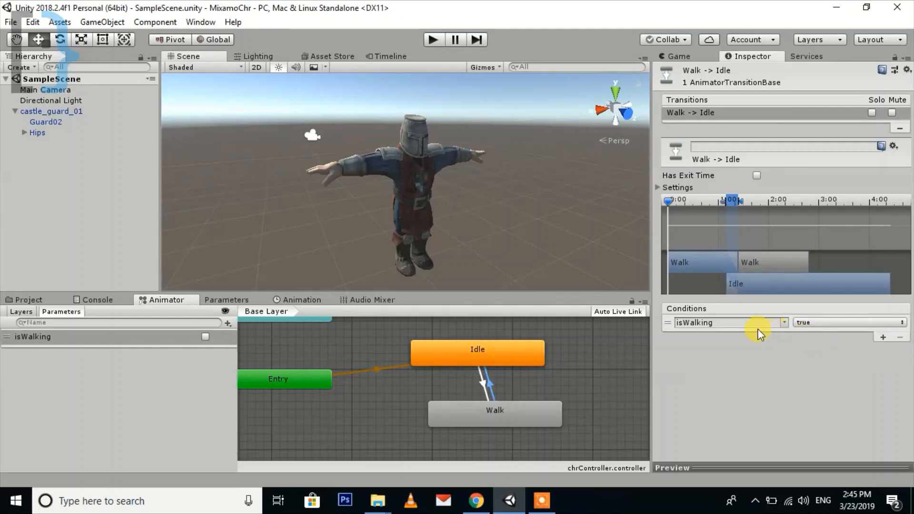
{"action": "left_click", "coordinate": [828, 323]}
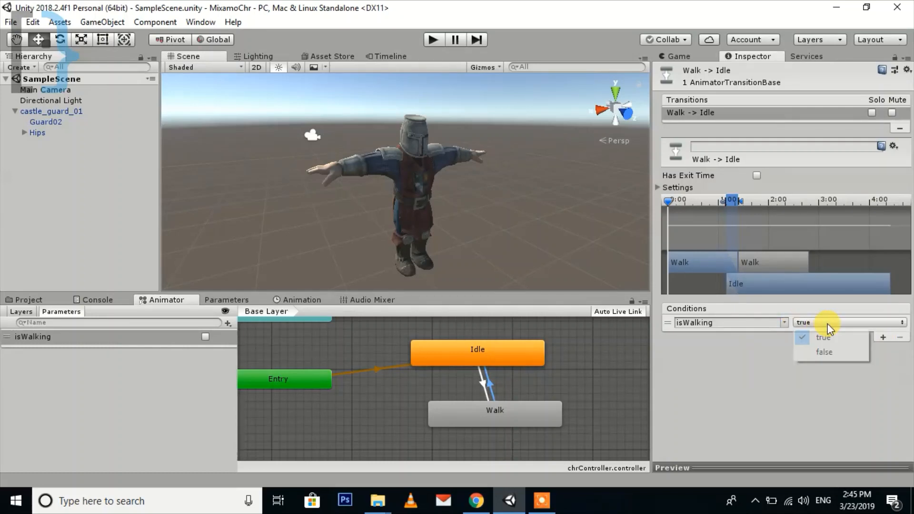
{"action": "left_click", "coordinate": [827, 353]}
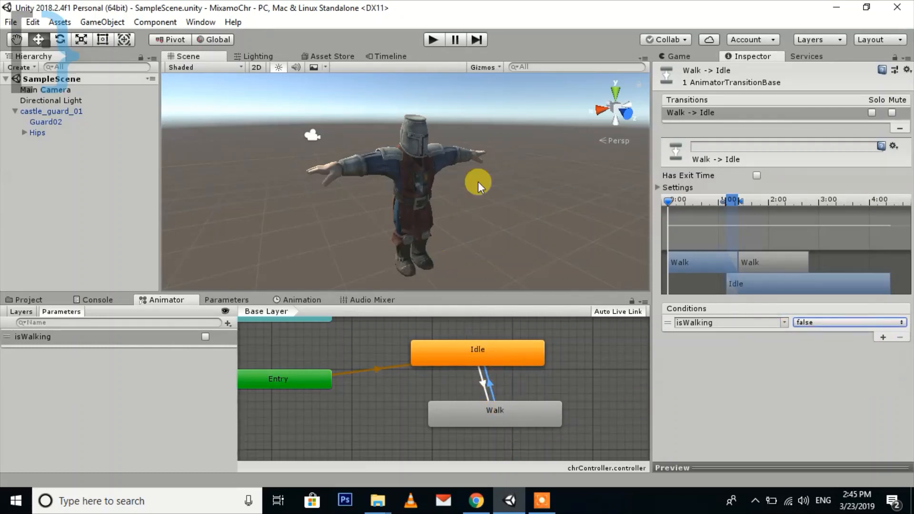
Test the Idle and Walk transitions in Play mode by switching isWalking on and off, ending with play mode stopped
{"action": "left_click", "coordinate": [434, 38]}
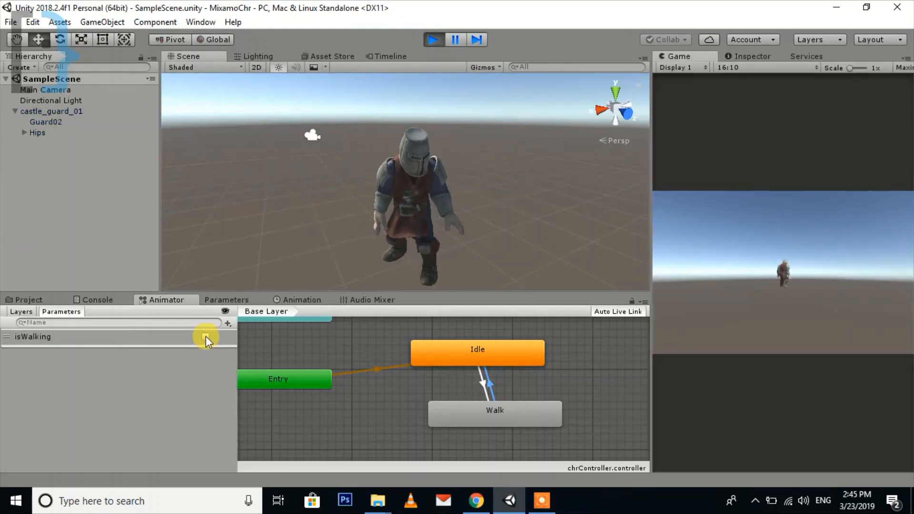
{"action": "left_click", "coordinate": [206, 336]}
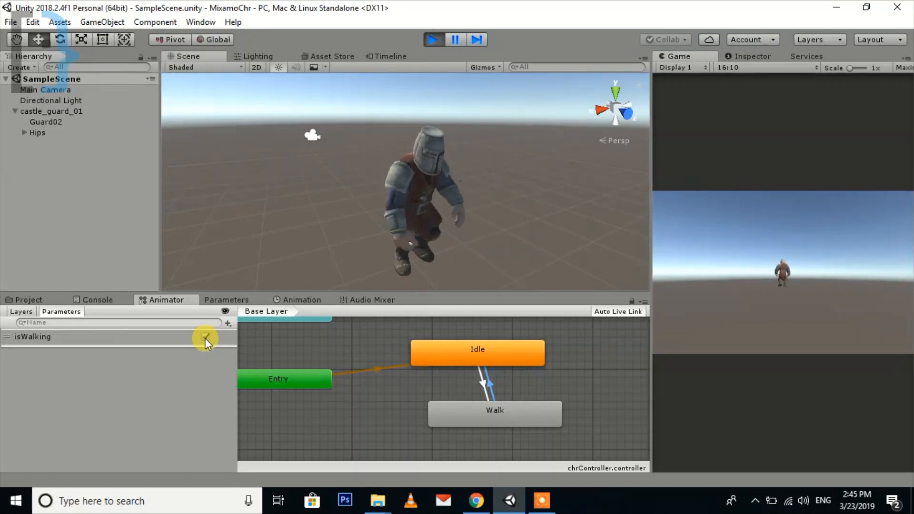
{"action": "left_click", "coordinate": [205, 337]}
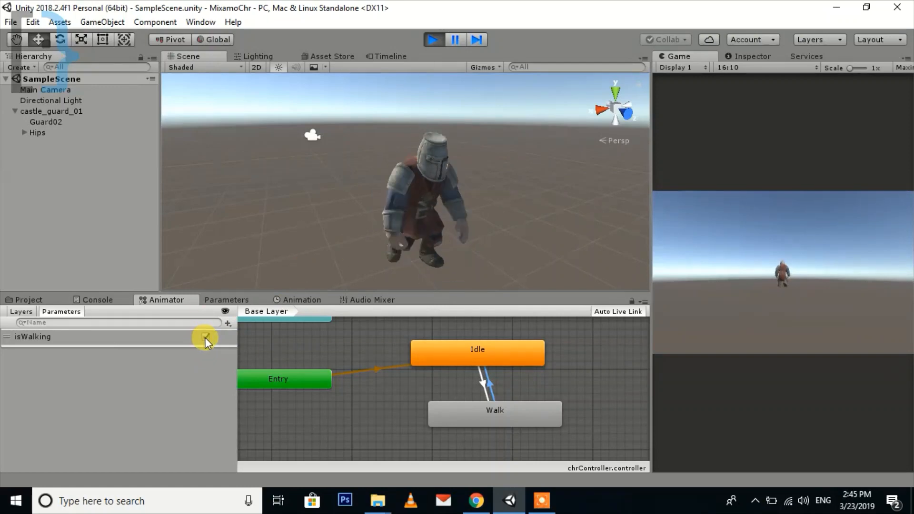
{"action": "left_click", "coordinate": [431, 41]}
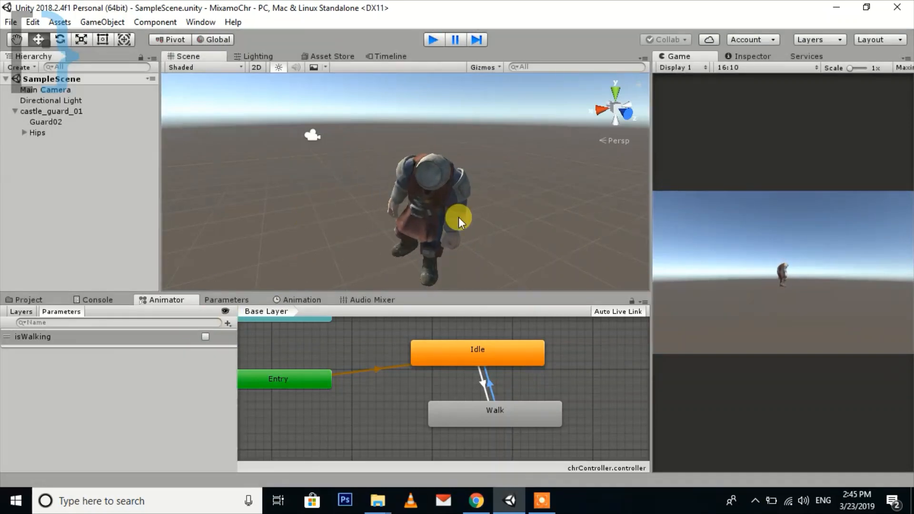
Create an empty state beside Idle in the Animator graph and name it Jump
{"action": "middle_click_drag", "start_coordinate": [389, 412], "coordinate": [340, 410]}
{"action": "scroll", "coordinate": [367, 403], "scroll_direction": "down", "scroll_amount": 2}
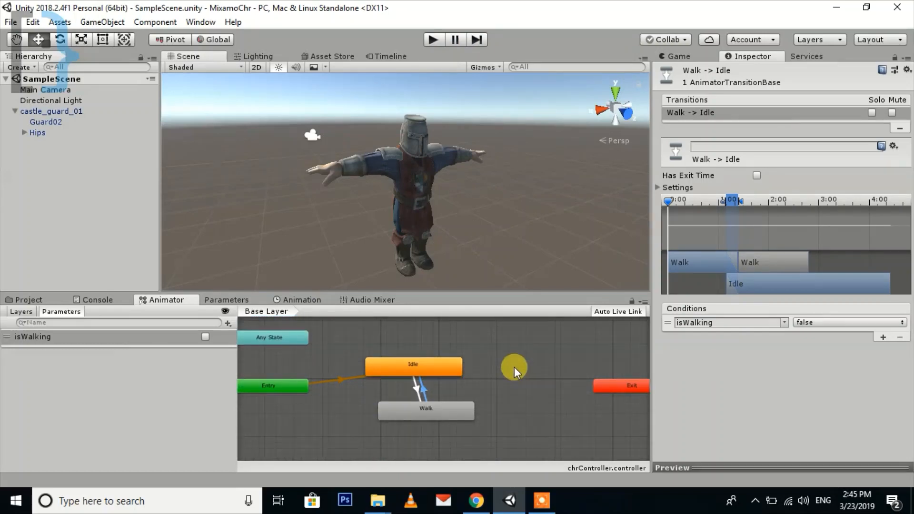
{"action": "middle_click_drag", "start_coordinate": [486, 368], "coordinate": [466, 349]}
{"action": "right_click", "coordinate": [465, 348]}
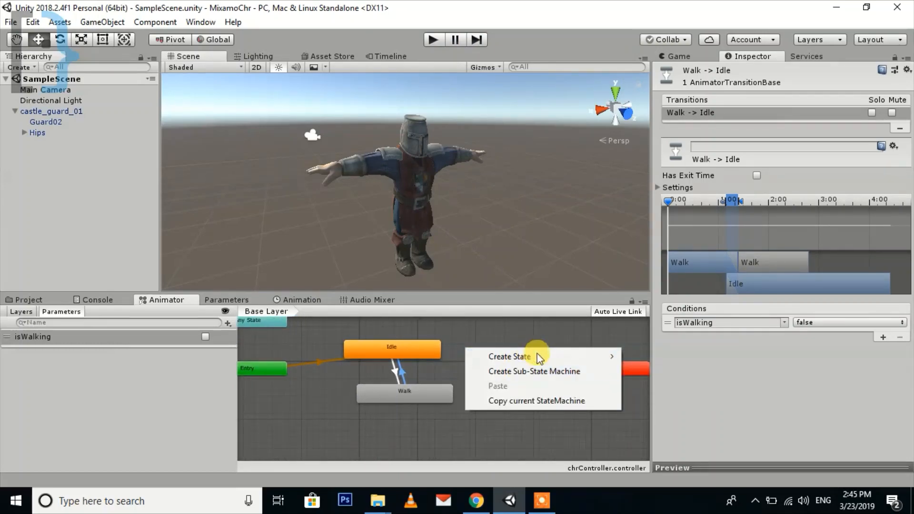
{"action": "mouse_move", "coordinate": [564, 357]}
{"action": "left_click", "coordinate": [656, 356]}
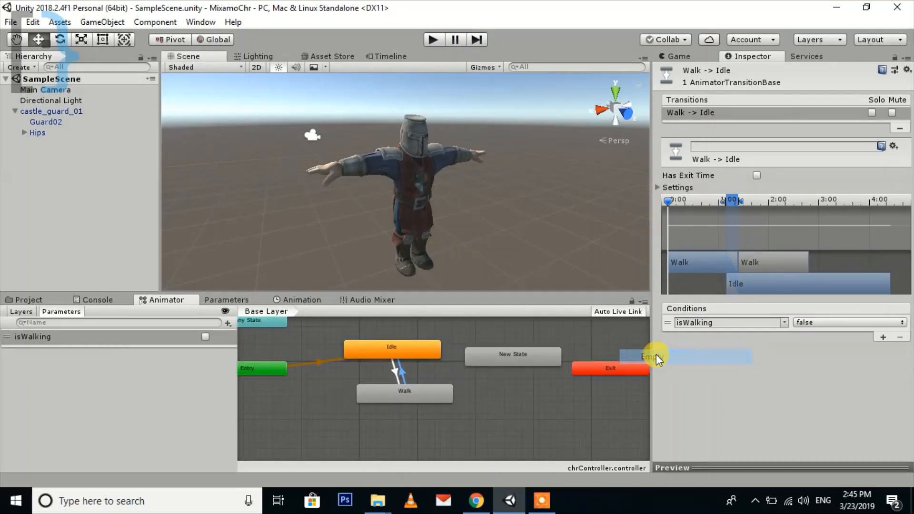
{"action": "left_click", "coordinate": [524, 354]}
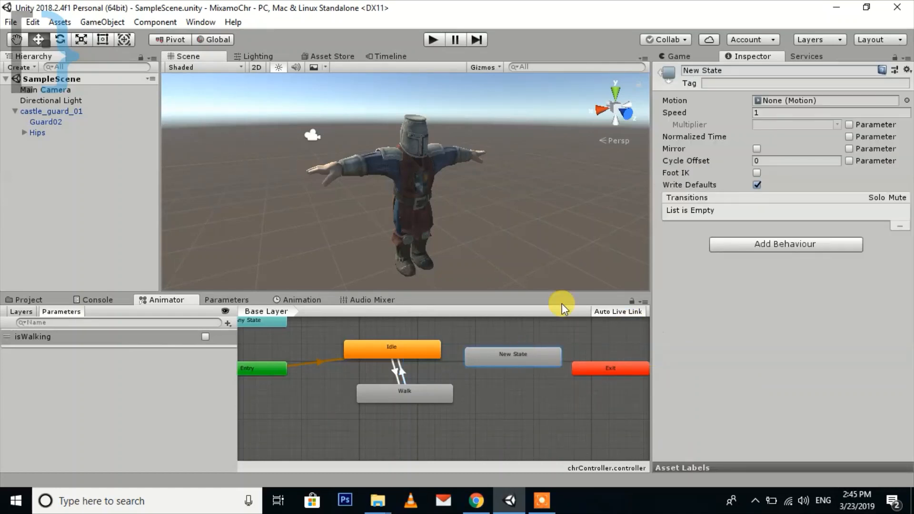
{"action": "left_click", "coordinate": [757, 70]}
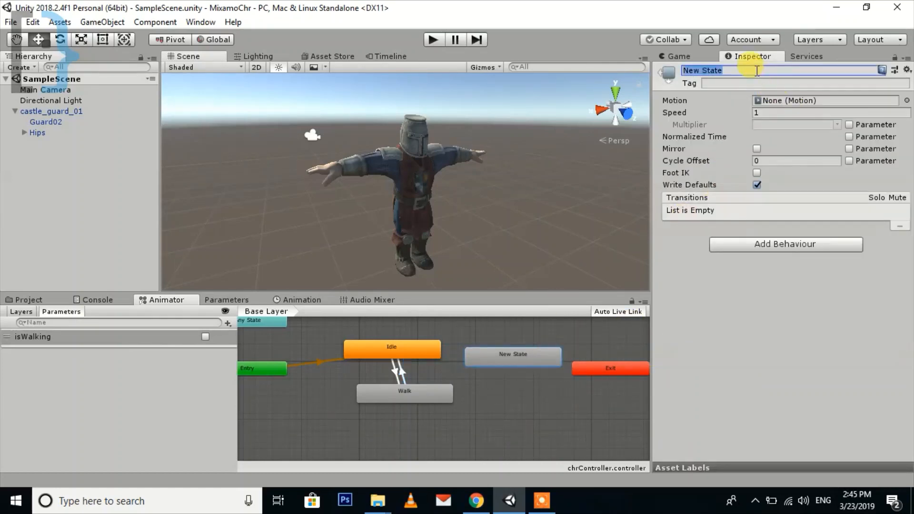
{"action": "type", "text": "Jump"}
{"action": "key", "text": "Return"}
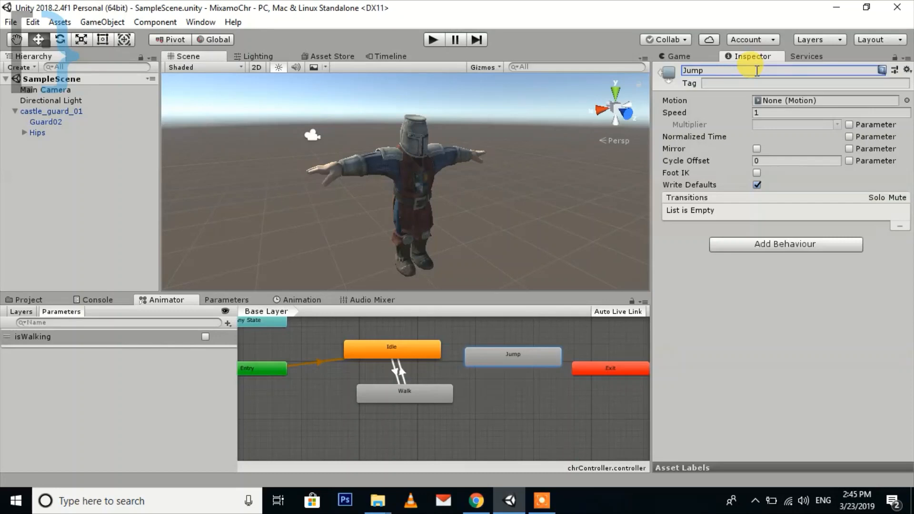
Assign the Jump clip as the Jump state's motion and move the Jump and Exit nodes apart
{"action": "left_click", "coordinate": [907, 101]}
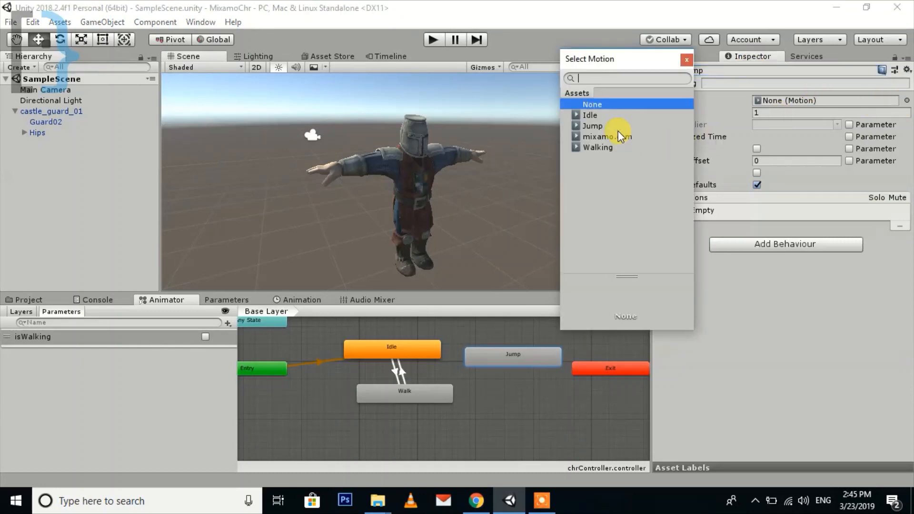
{"action": "left_click", "coordinate": [601, 125]}
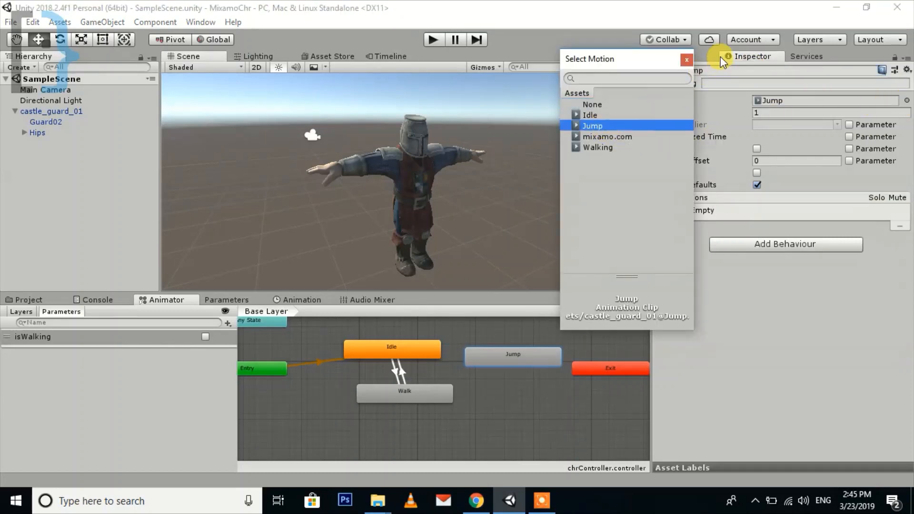
{"action": "left_click", "coordinate": [687, 61]}
{"action": "left_click_drag", "start_coordinate": [504, 358], "coordinate": [555, 366]}
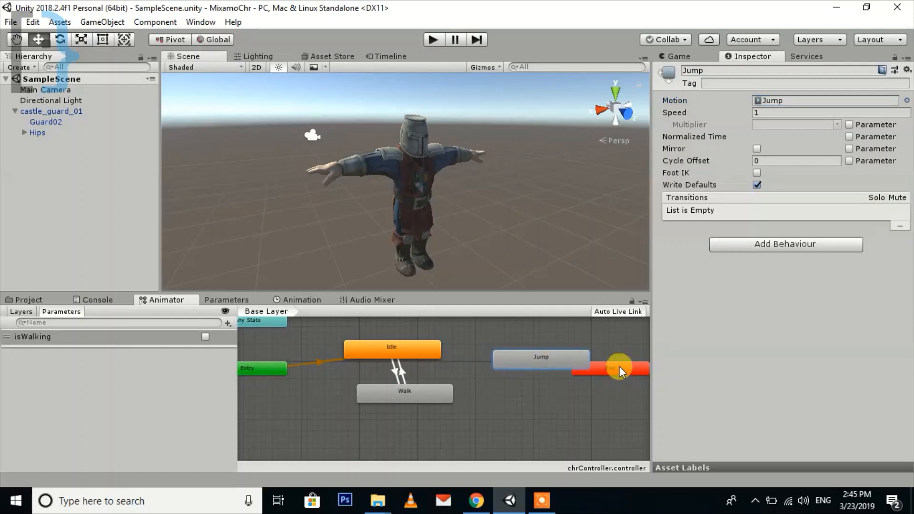
{"action": "left_click_drag", "start_coordinate": [619, 366], "coordinate": [607, 432]}
Make transitions in both directions between the Idle and Jump states
{"action": "right_click", "coordinate": [421, 349]}
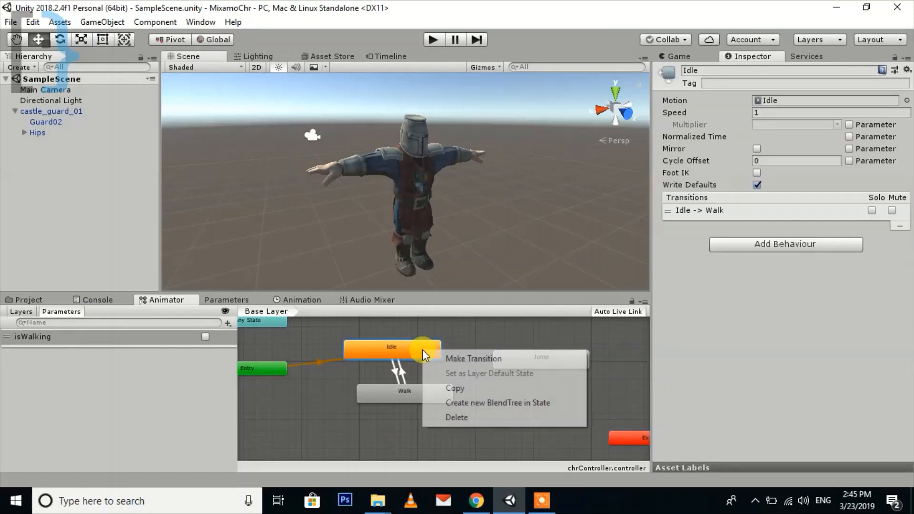
{"action": "left_click", "coordinate": [453, 355]}
{"action": "left_click", "coordinate": [520, 358]}
{"action": "right_click", "coordinate": [521, 358]}
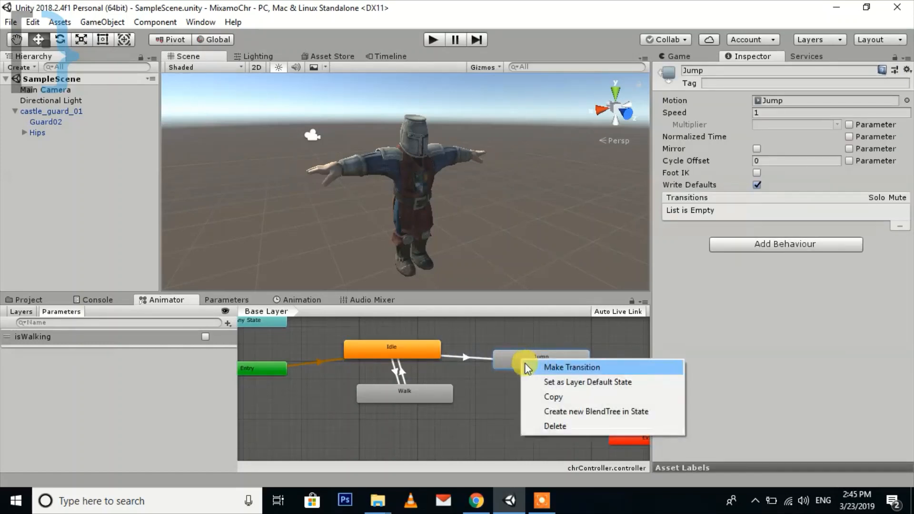
{"action": "left_click", "coordinate": [538, 367]}
{"action": "left_click", "coordinate": [432, 350]}
Make transitions in both directions between the Walk and Jump states
{"action": "right_click", "coordinate": [430, 394]}
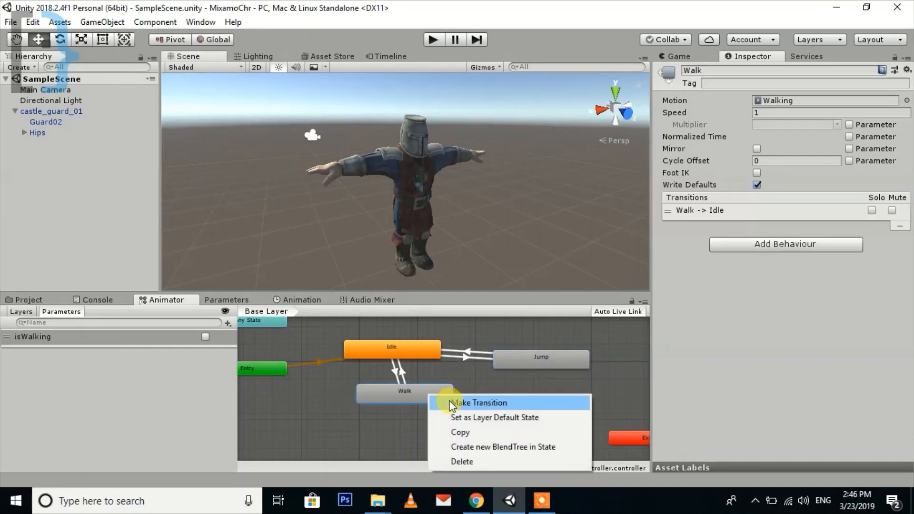
{"action": "left_click", "coordinate": [450, 402]}
{"action": "left_click", "coordinate": [519, 361]}
{"action": "right_click", "coordinate": [539, 359]}
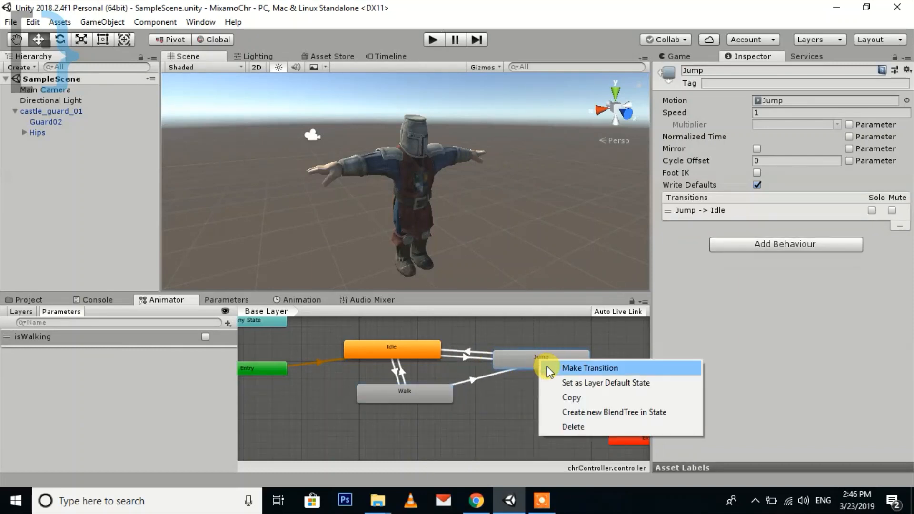
{"action": "left_click", "coordinate": [550, 367]}
{"action": "left_click", "coordinate": [445, 399]}
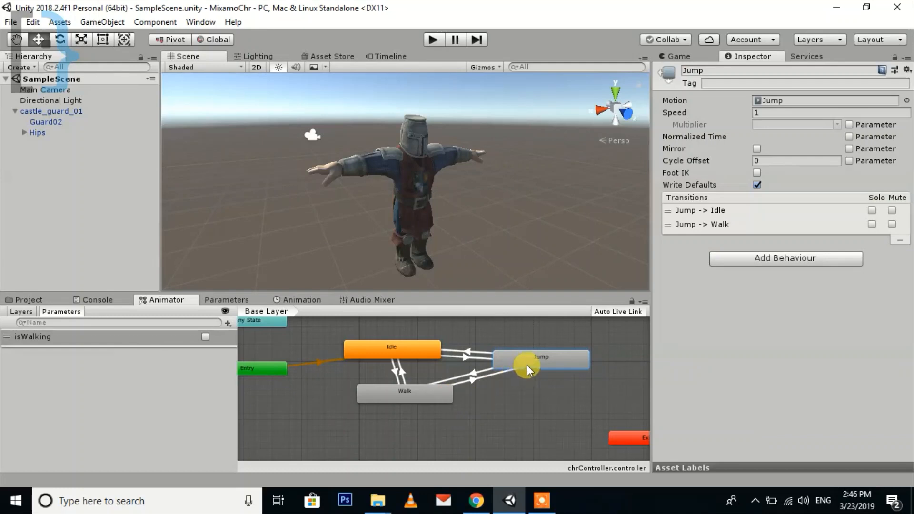
Add a second Bool parameter named isJumping to the Animator Controller
{"action": "scroll", "coordinate": [482, 382], "scroll_direction": "up", "scroll_amount": 4}
{"action": "middle_click_drag", "start_coordinate": [505, 394], "coordinate": [501, 413]}
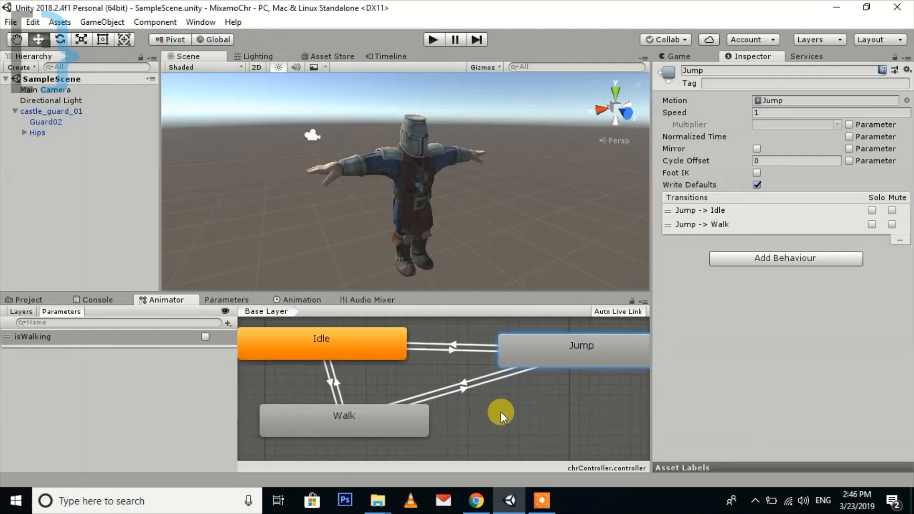
{"action": "left_click", "coordinate": [228, 322]}
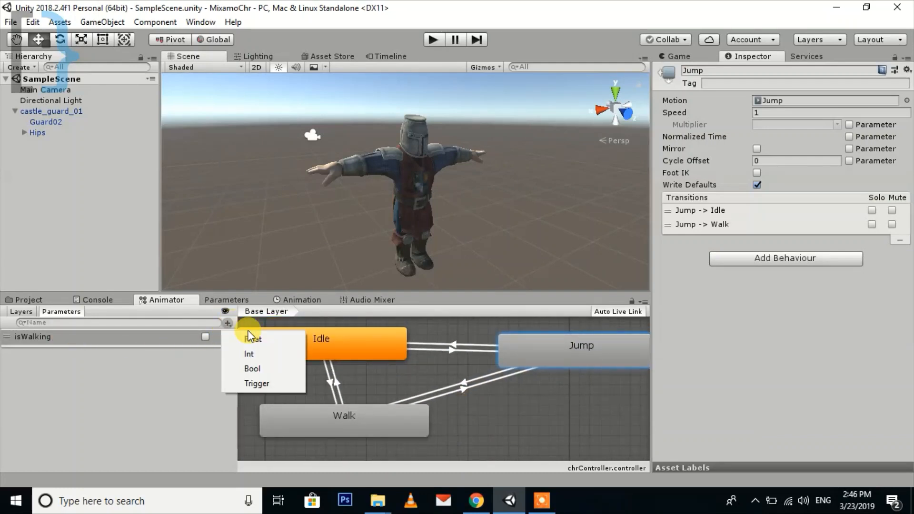
{"action": "left_click", "coordinate": [257, 370]}
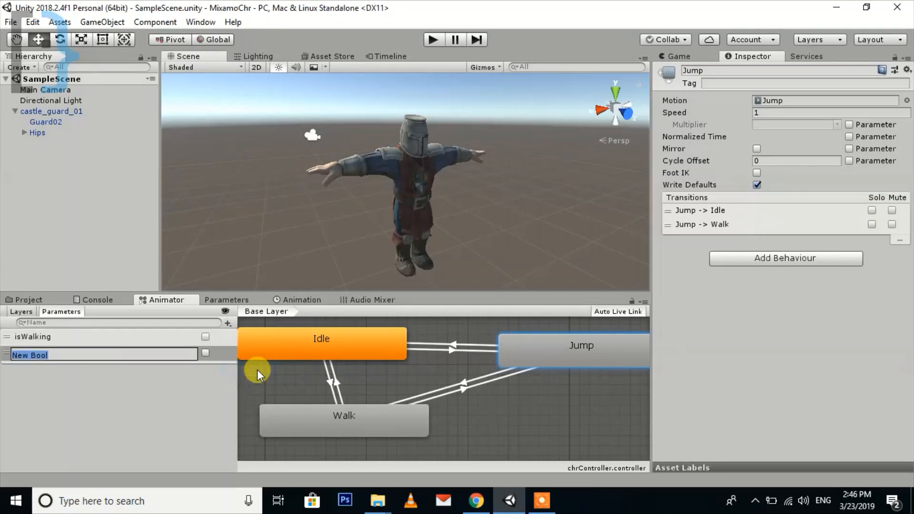
{"action": "type", "text": "isJumping"}
{"action": "key", "text": "Return"}
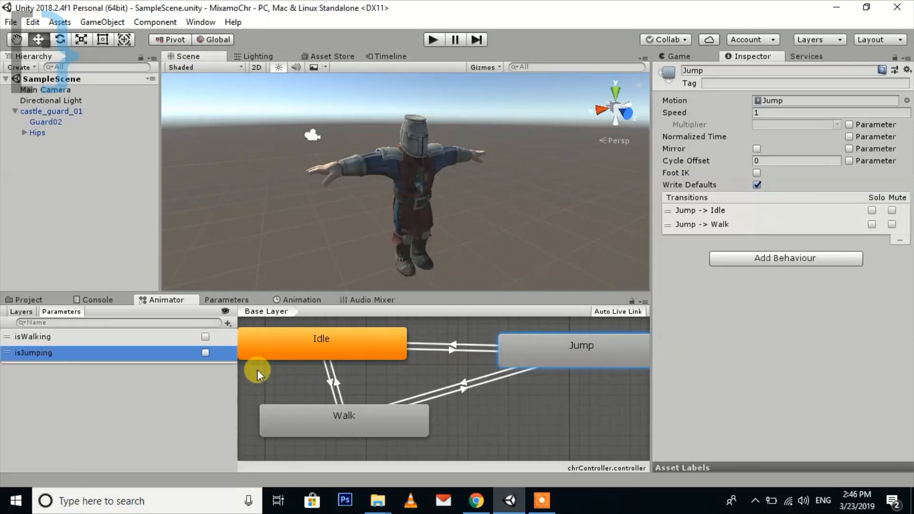
Add an isJumping true condition to both the Idle -> Jump and Walk -> Jump transitions
{"action": "left_click", "coordinate": [453, 350]}
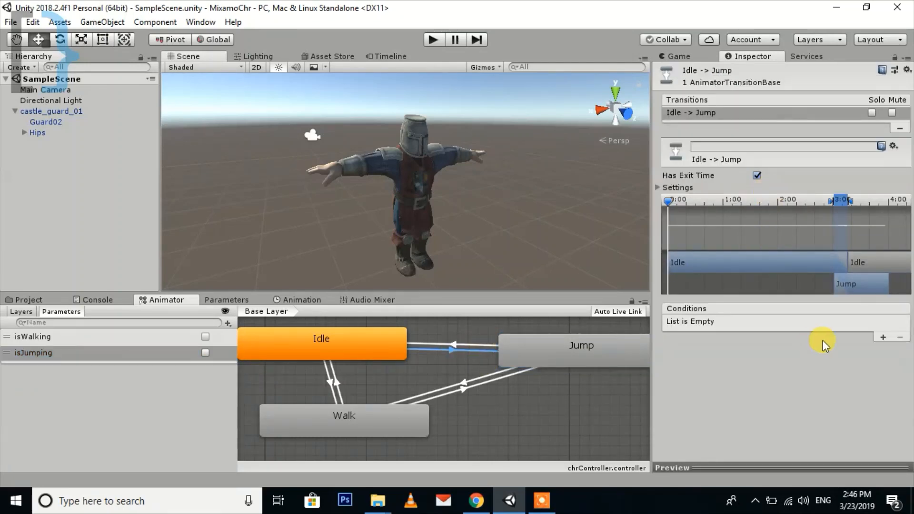
{"action": "left_click", "coordinate": [883, 337]}
{"action": "left_click", "coordinate": [784, 323]}
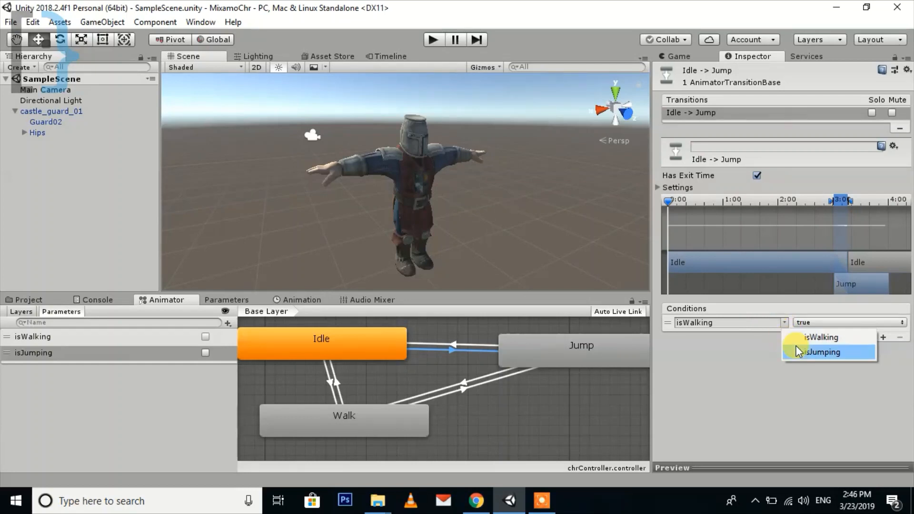
{"action": "left_click", "coordinate": [823, 351]}
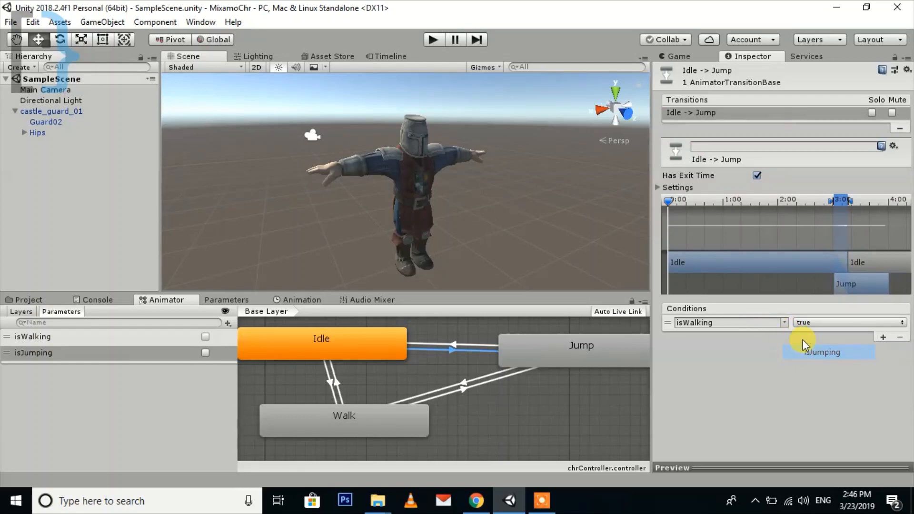
{"action": "left_click", "coordinate": [464, 388]}
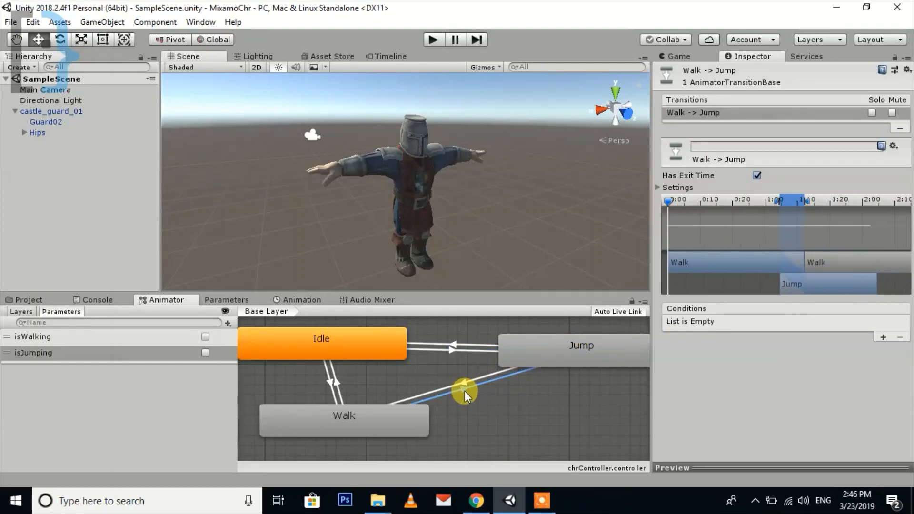
{"action": "left_click", "coordinate": [883, 337]}
{"action": "left_click", "coordinate": [782, 322]}
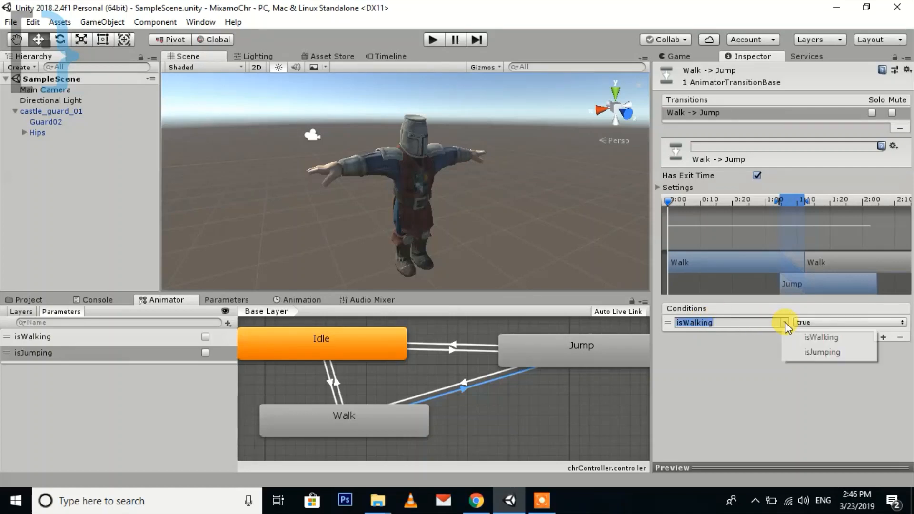
{"action": "left_click", "coordinate": [796, 351]}
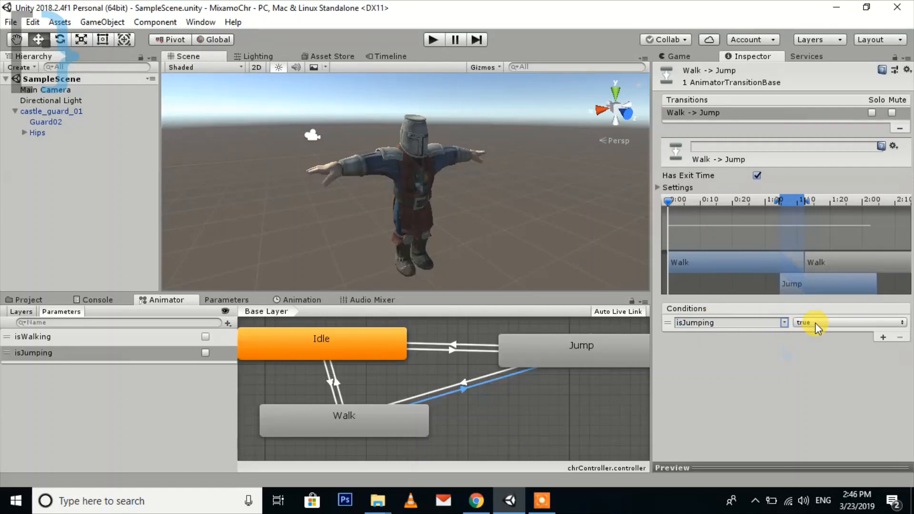
Give the Jump -> Idle transition two conditions: isWalking false and isJumping false
{"action": "left_click", "coordinate": [455, 343]}
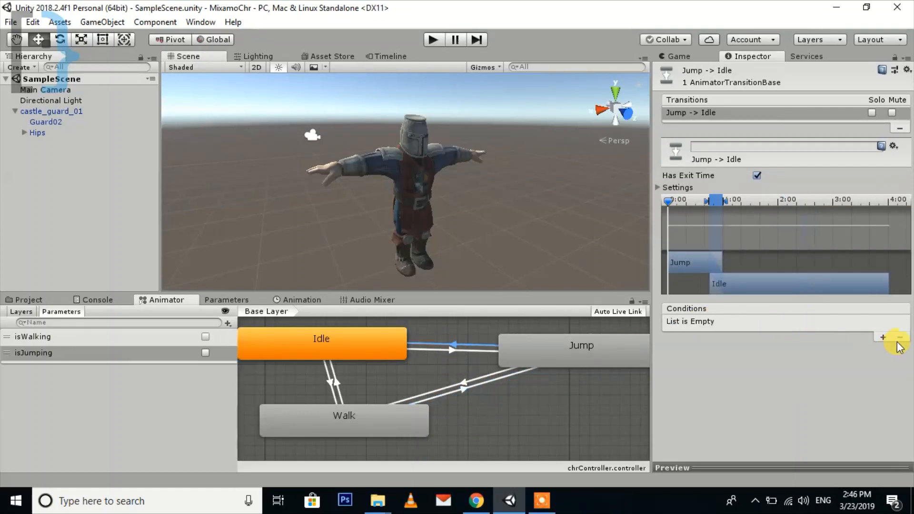
{"action": "left_click", "coordinate": [882, 339]}
{"action": "left_click", "coordinate": [884, 352]}
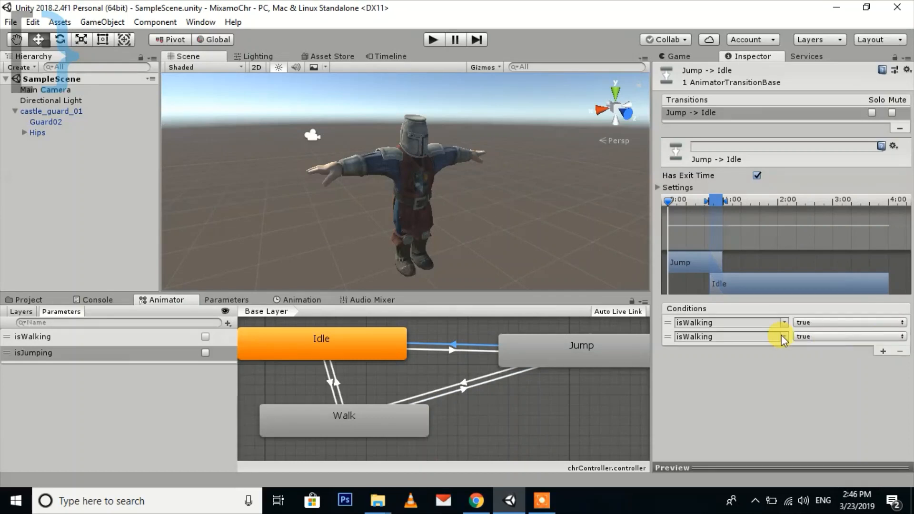
{"action": "left_click", "coordinate": [809, 322]}
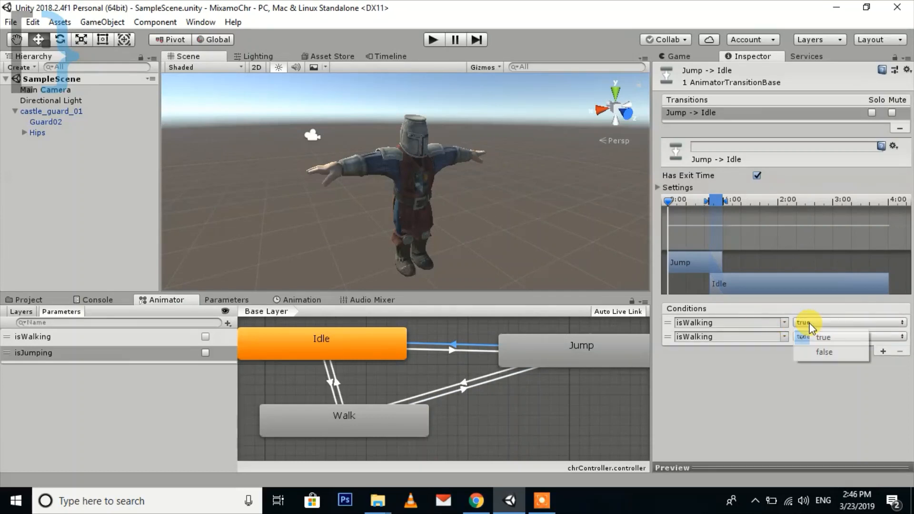
{"action": "left_click", "coordinate": [821, 353]}
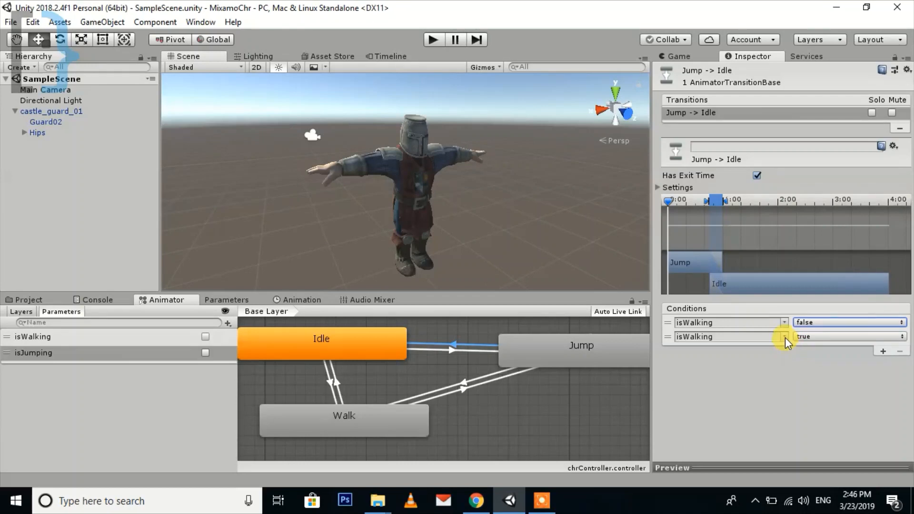
{"action": "left_click", "coordinate": [785, 337]}
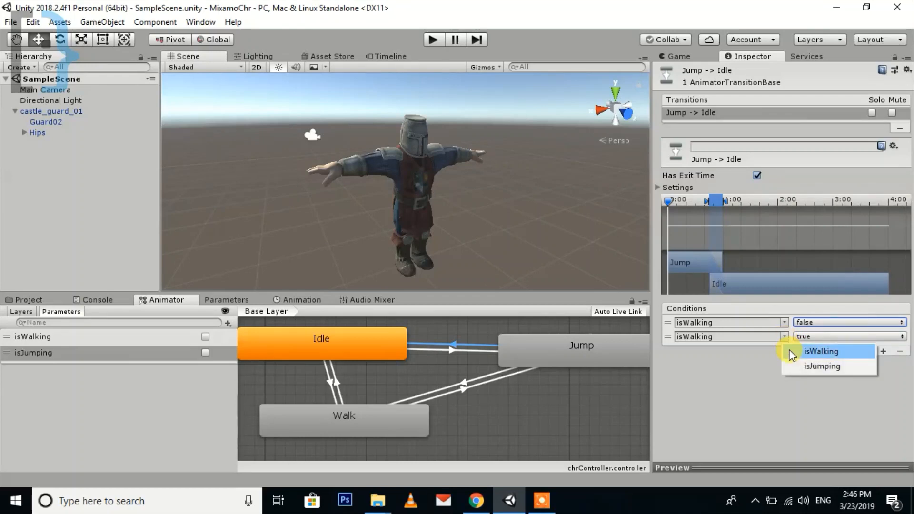
{"action": "left_click", "coordinate": [808, 365]}
{"action": "left_click", "coordinate": [815, 337]}
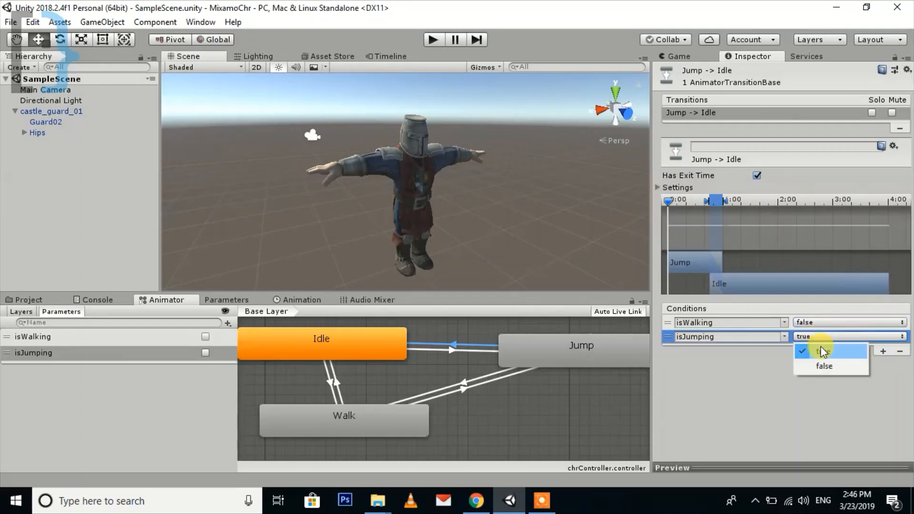
{"action": "left_click", "coordinate": [827, 365]}
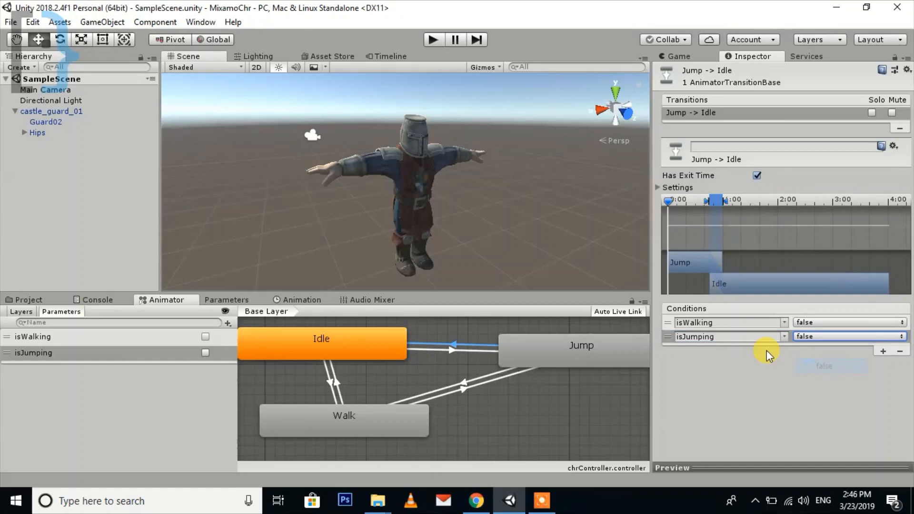
Give the Jump -> Walk transition two conditions: isWalking true and isJumping false
{"action": "left_click", "coordinate": [467, 382]}
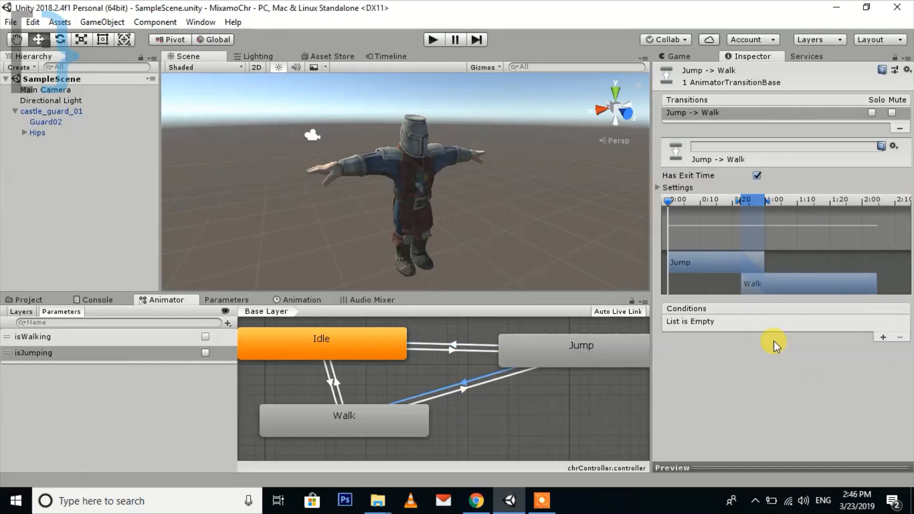
{"action": "left_click", "coordinate": [883, 338]}
{"action": "left_click", "coordinate": [883, 336]}
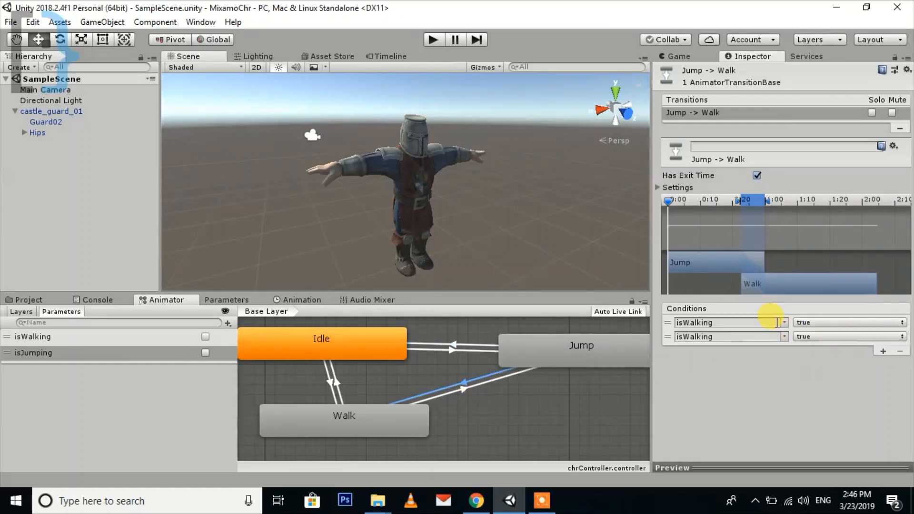
{"action": "left_click", "coordinate": [824, 322]}
{"action": "left_click", "coordinate": [824, 347]}
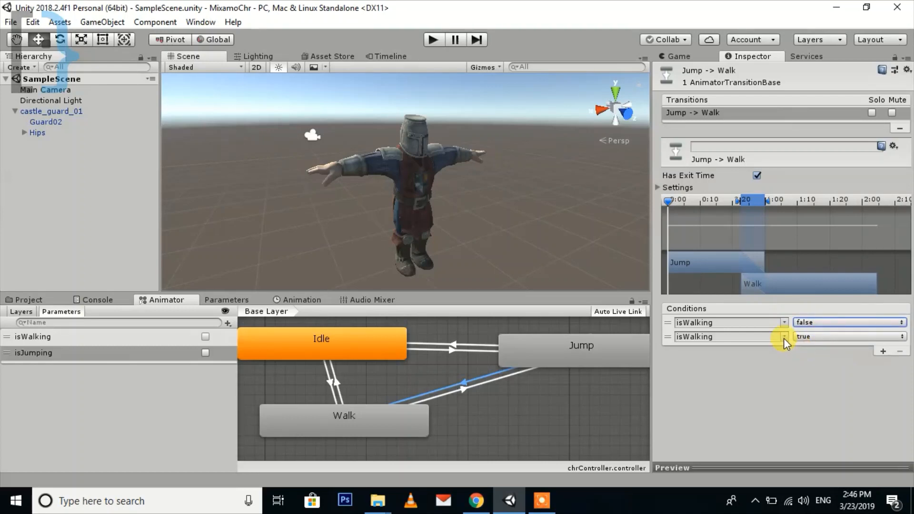
{"action": "left_click", "coordinate": [808, 322]}
{"action": "left_click", "coordinate": [819, 335]}
{"action": "left_click", "coordinate": [784, 337]}
{"action": "left_click", "coordinate": [805, 365]}
{"action": "left_click", "coordinate": [809, 338]}
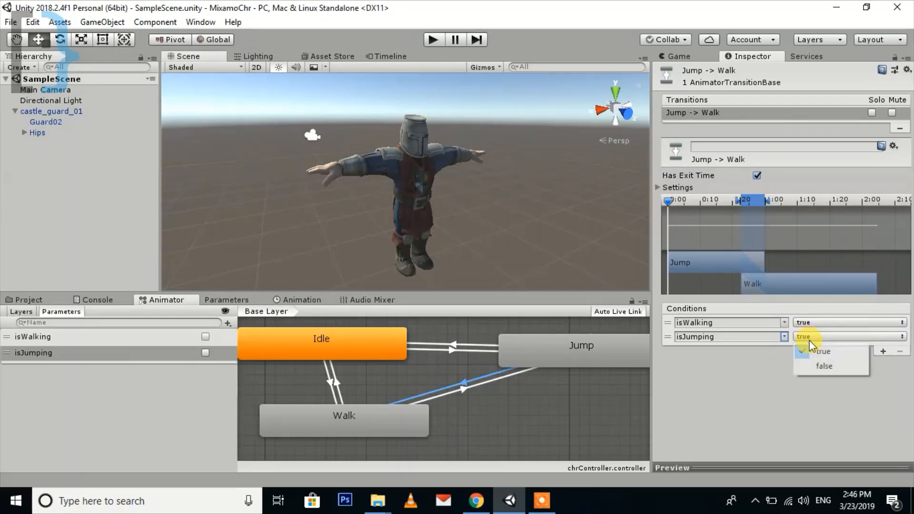
{"action": "left_click", "coordinate": [824, 365]}
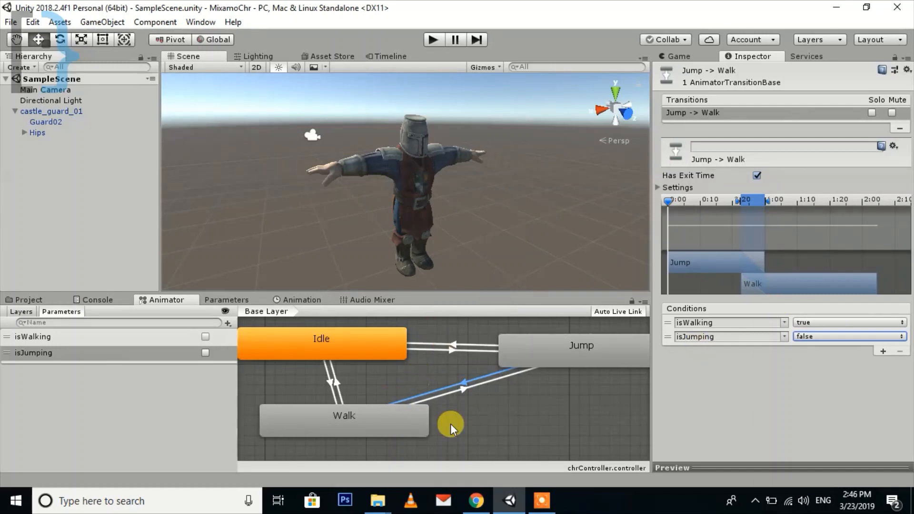
Turn off Has Exit Time on both the Idle -> Jump and Walk -> Jump transitions
{"action": "left_click", "coordinate": [352, 393]}
{"action": "left_click", "coordinate": [45, 301]}
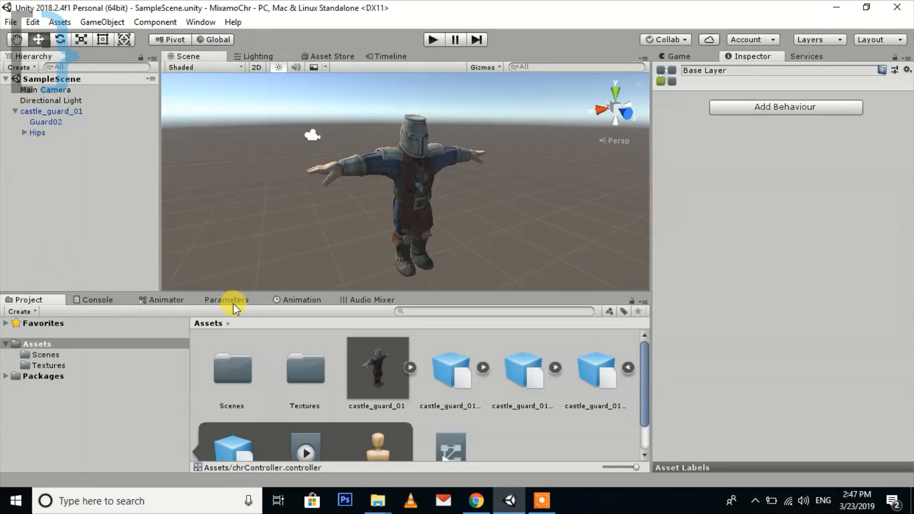
{"action": "left_click", "coordinate": [162, 299]}
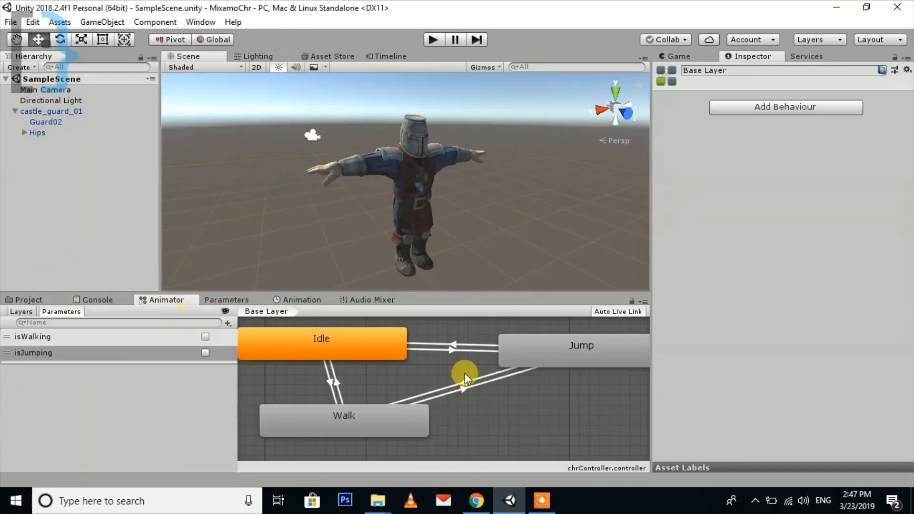
{"action": "left_click", "coordinate": [444, 351]}
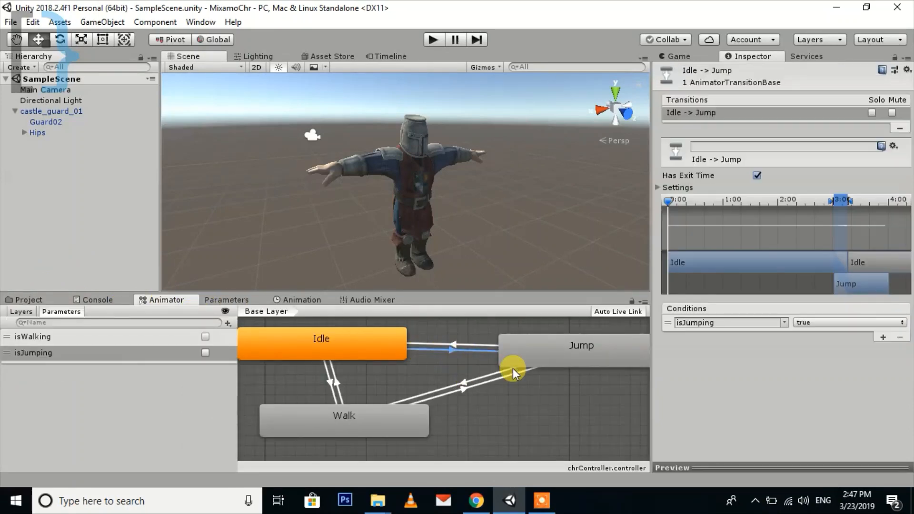
{"action": "left_click", "coordinate": [757, 175]}
{"action": "left_click", "coordinate": [462, 391]}
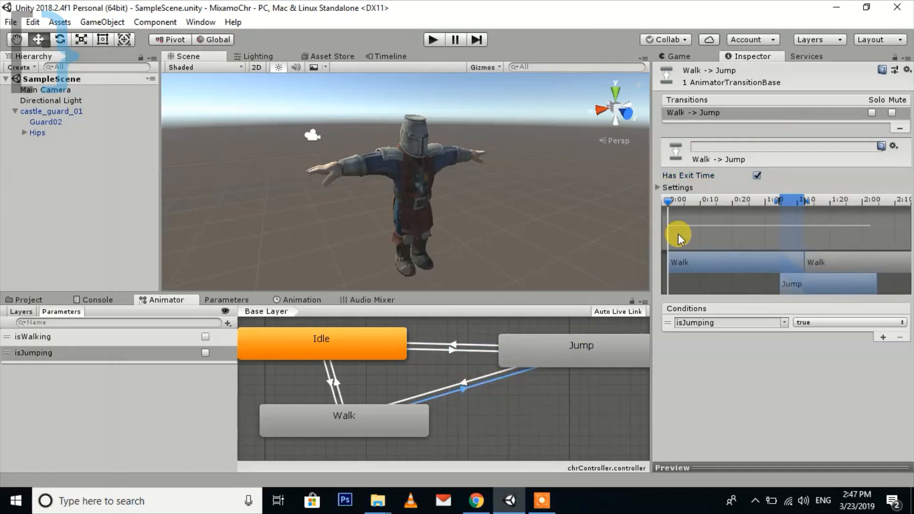
{"action": "left_click", "coordinate": [757, 175]}
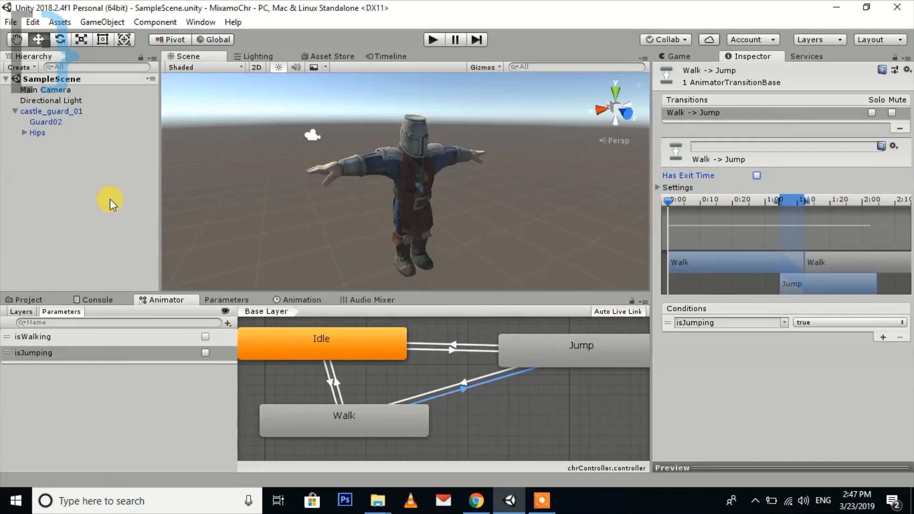
Create a new script component named movement on castle_guard_01
{"action": "left_click", "coordinate": [38, 111]}
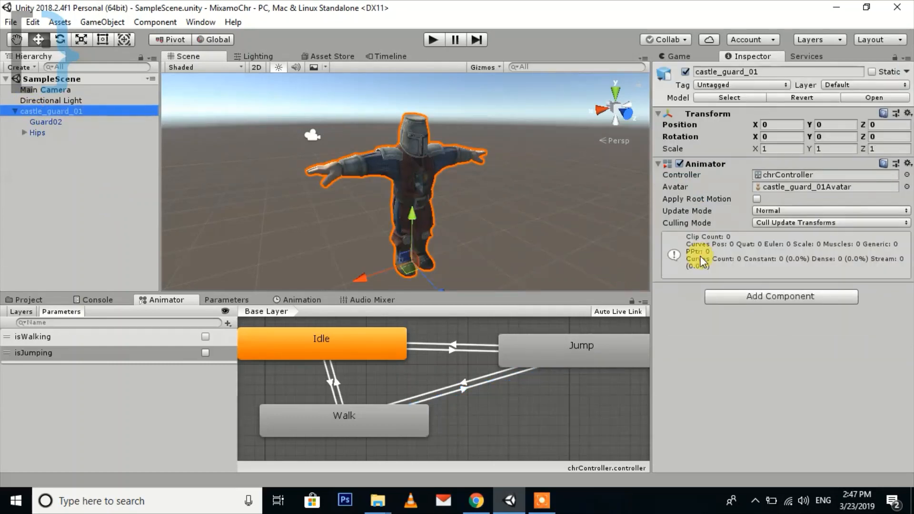
{"action": "left_click", "coordinate": [771, 297]}
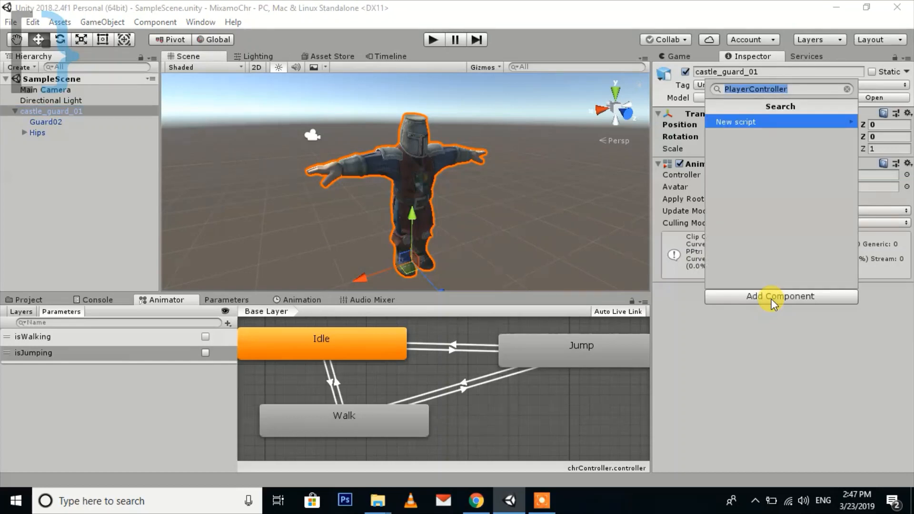
{"action": "type", "text": "move"}
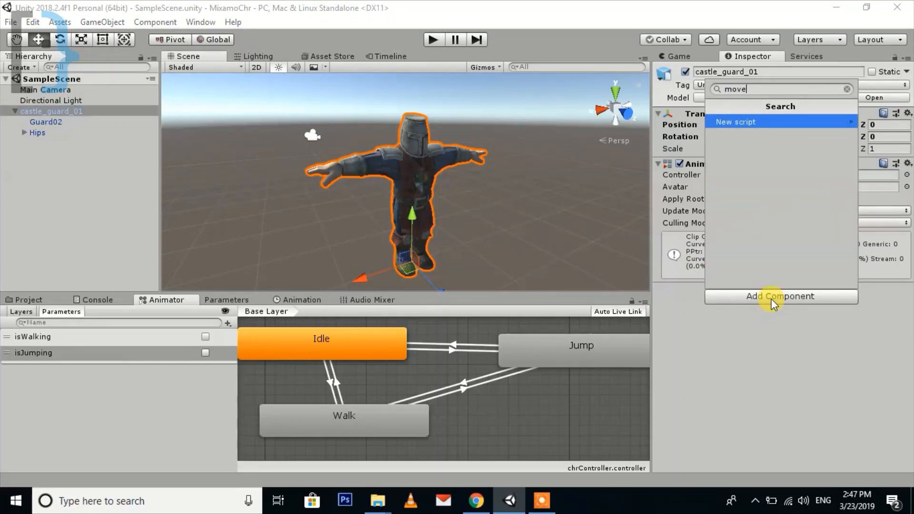
{"action": "type", "text": "ment"}
{"action": "key", "text": "Return"}
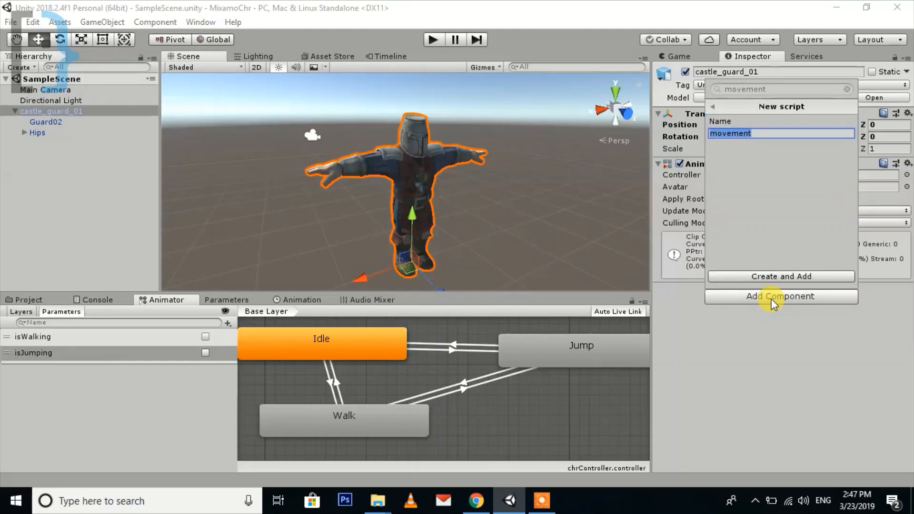
{"action": "left_click", "coordinate": [770, 298]}
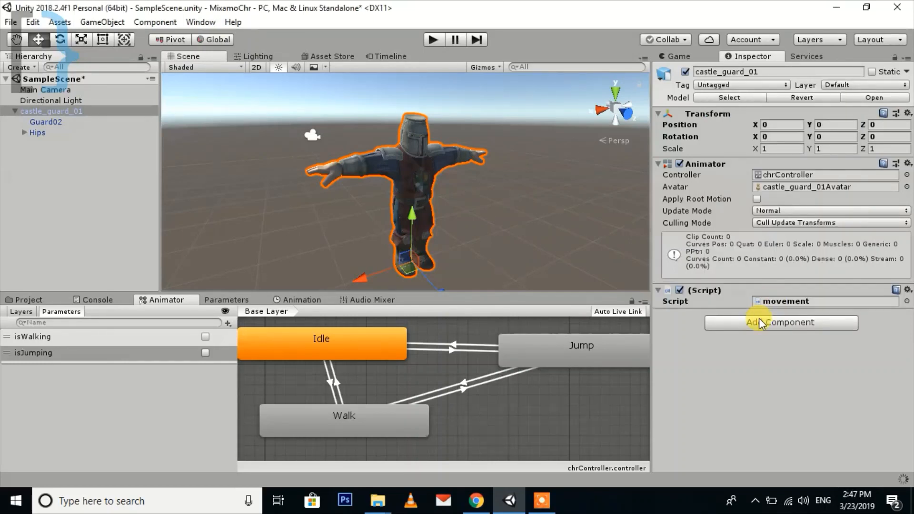
Add a 3D Plane to the scene and set its position to X 0, Y 0, Z 0
{"action": "left_click", "coordinate": [33, 167]}
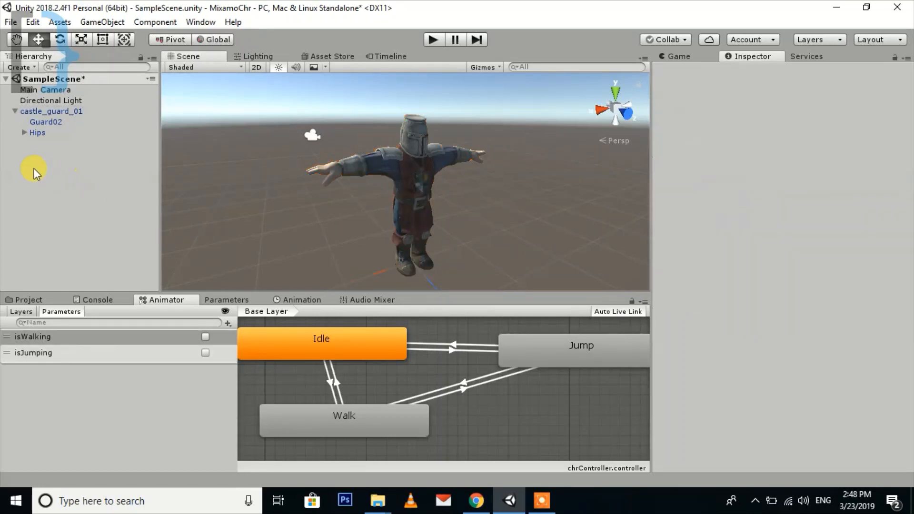
{"action": "right_click", "coordinate": [31, 167]}
{"action": "mouse_move", "coordinate": [110, 294]}
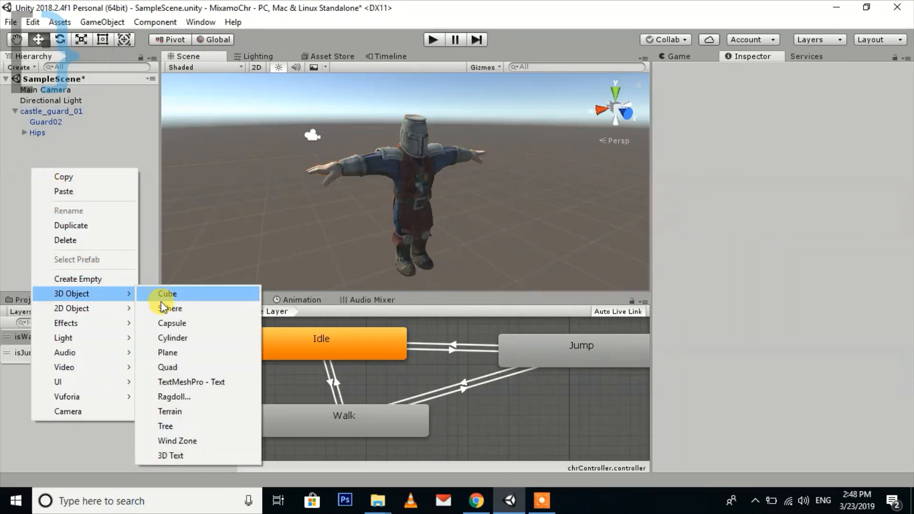
{"action": "left_click", "coordinate": [180, 352]}
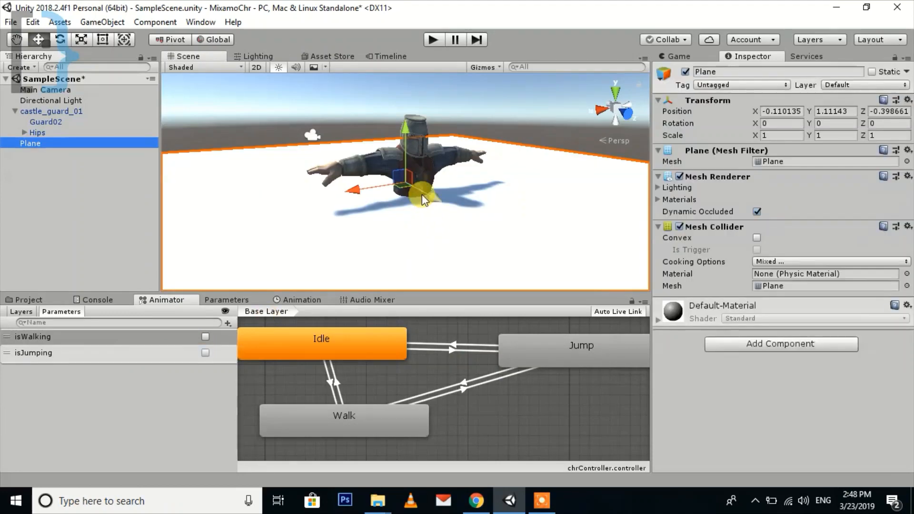
{"action": "left_click", "coordinate": [783, 111]}
{"action": "type", "text": "0"}
{"action": "left_click", "coordinate": [831, 111]}
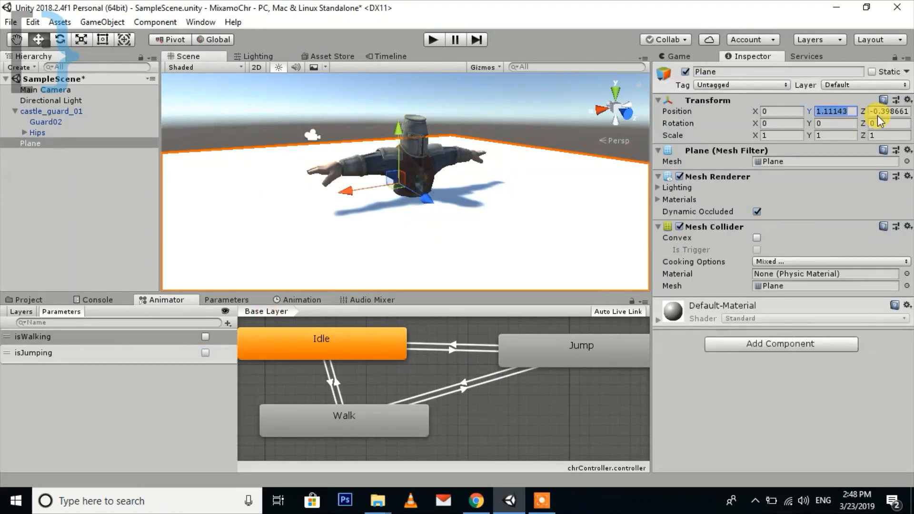
{"action": "type", "text": "0"}
{"action": "left_click", "coordinate": [889, 111]}
{"action": "type", "text": "0"}
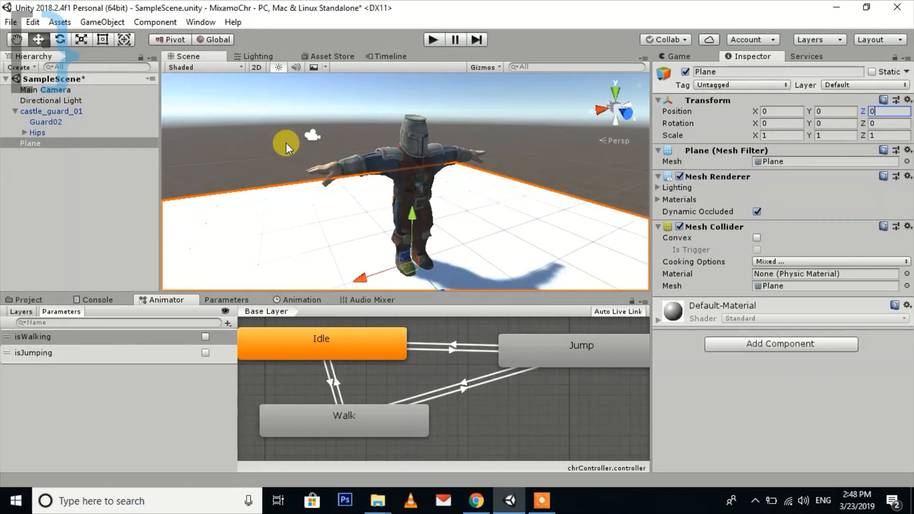
Move the Main Camera along Z to about 1.59, on the side the guard is facing
{"action": "left_click", "coordinate": [315, 136]}
{"action": "left_click", "coordinate": [315, 136]}
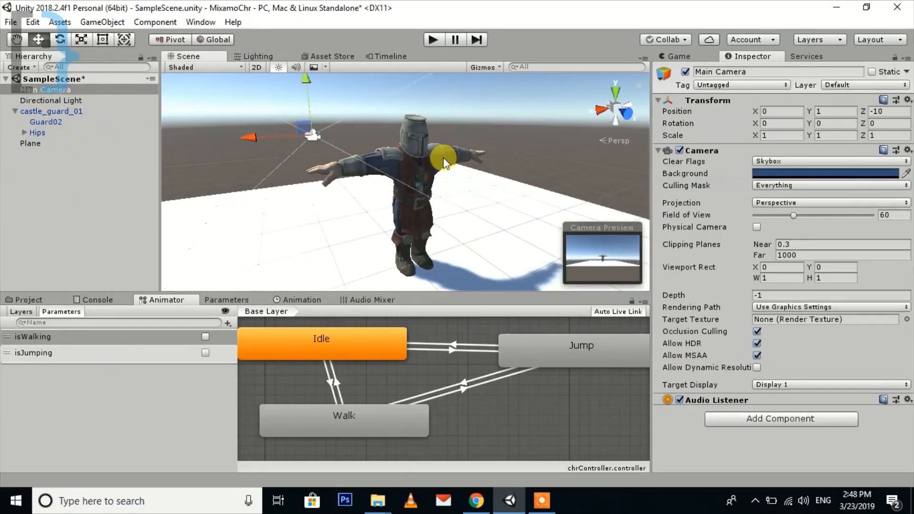
{"action": "left_click_drag", "start_coordinate": [267, 127], "coordinate": [333, 171], "text": "alt"}
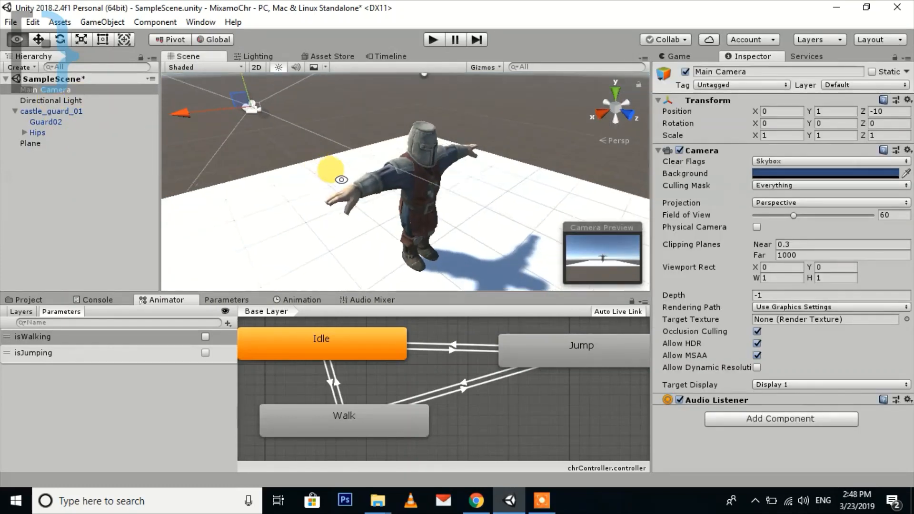
{"action": "scroll", "coordinate": [304, 152], "scroll_direction": "down", "scroll_amount": 3}
{"action": "left_click_drag", "start_coordinate": [278, 122], "coordinate": [353, 149]}
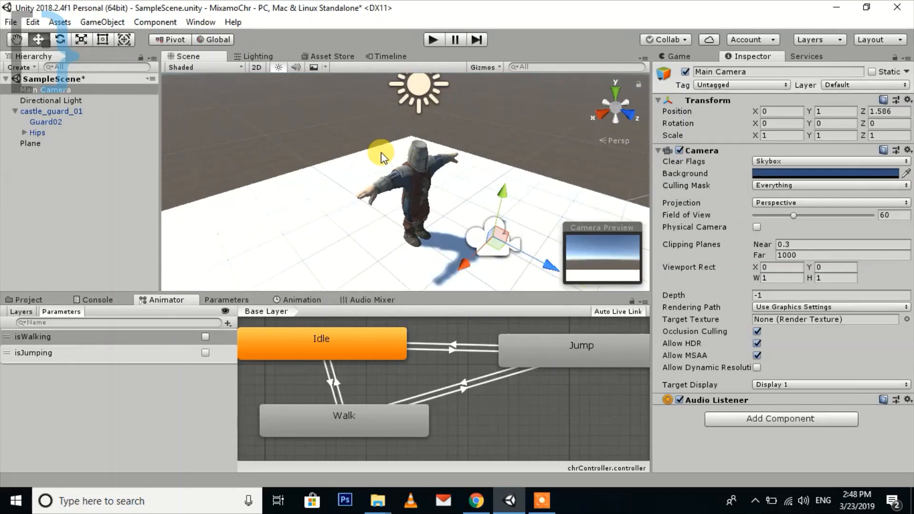
{"action": "scroll", "coordinate": [433, 189], "scroll_direction": "down", "scroll_amount": 6}
{"action": "middle_click_drag", "start_coordinate": [395, 165], "coordinate": [365, 172]}
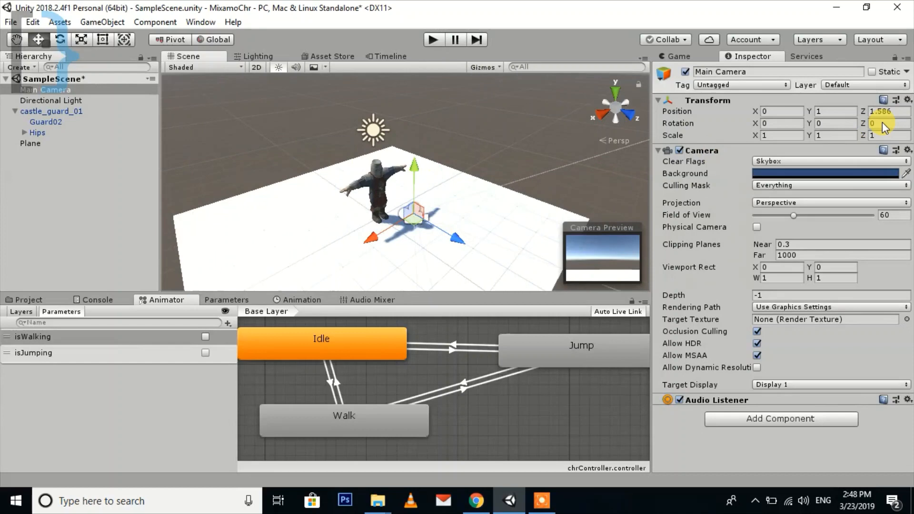
Rotate the Main Camera to Y 180 and reposition it to about Y 1.23, Z 2.6 so it frames the whole guard
{"action": "left_click", "coordinate": [841, 122]}
{"action": "type", "text": "180"}
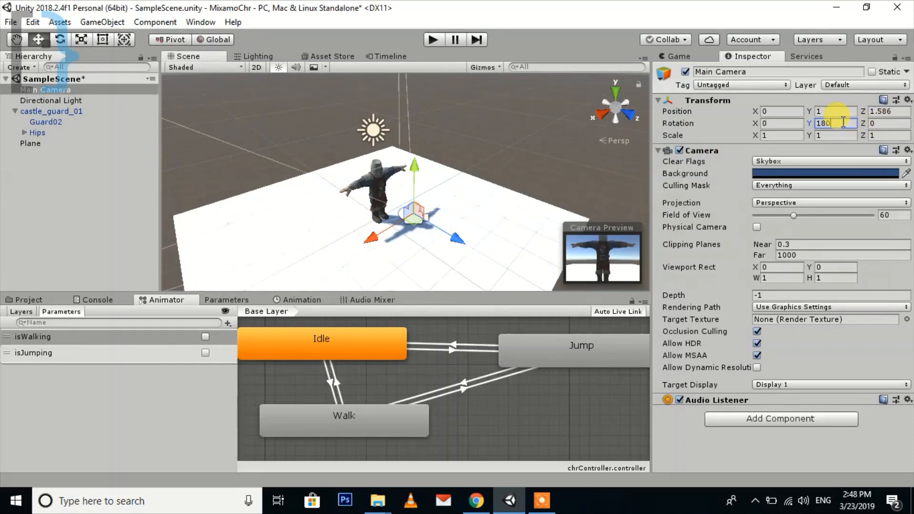
{"action": "left_click_drag", "start_coordinate": [448, 237], "coordinate": [475, 237]}
{"action": "left_click_drag", "start_coordinate": [445, 189], "coordinate": [445, 182]}
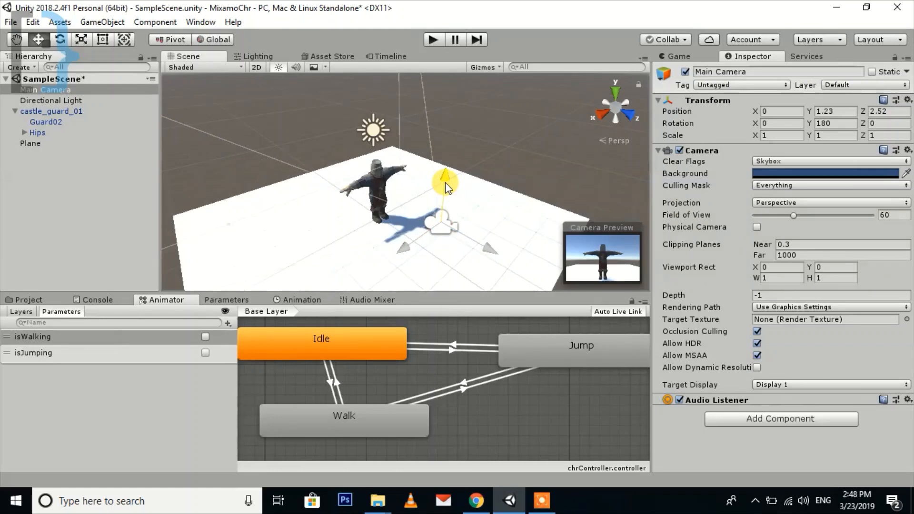
{"action": "left_click_drag", "start_coordinate": [480, 246], "coordinate": [495, 252]}
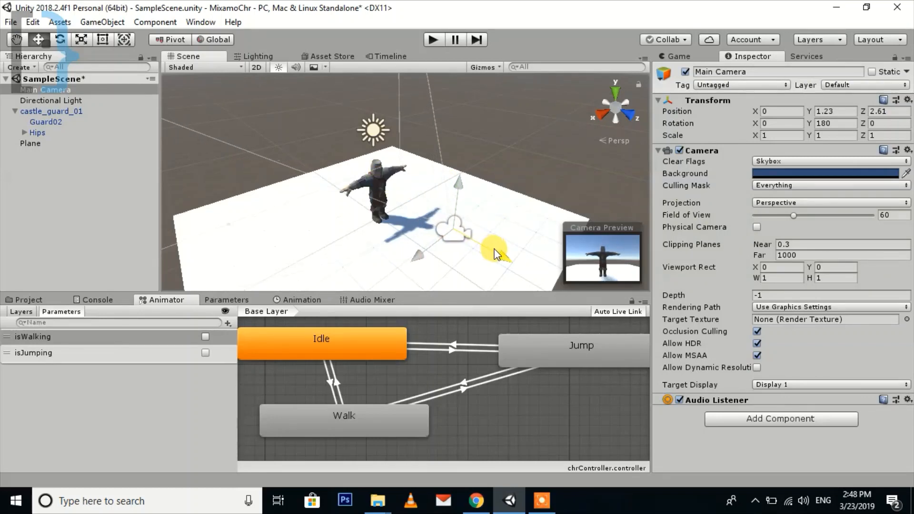
{"action": "left_click_drag", "start_coordinate": [464, 183], "coordinate": [461, 179]}
Rotate the Directional Light around Y to about 157 so it lights the guard's front
{"action": "left_click", "coordinate": [26, 100]}
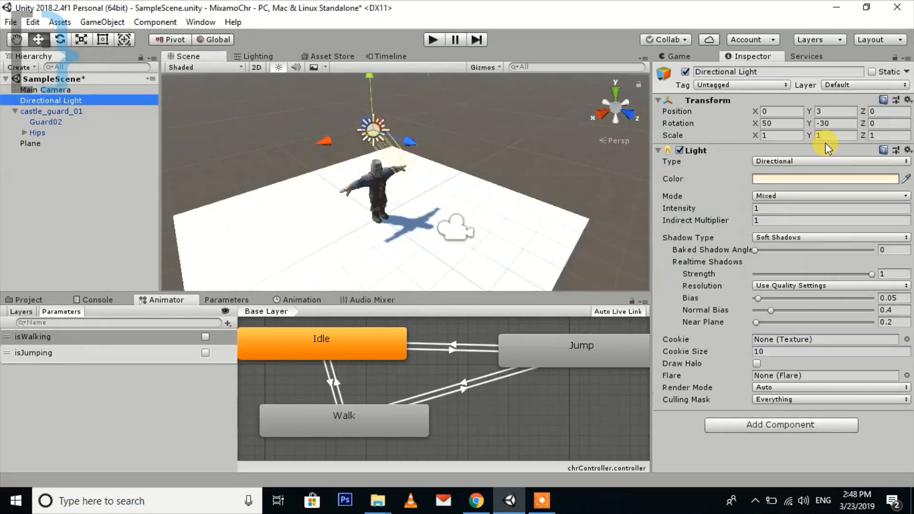
{"action": "left_click", "coordinate": [831, 124]}
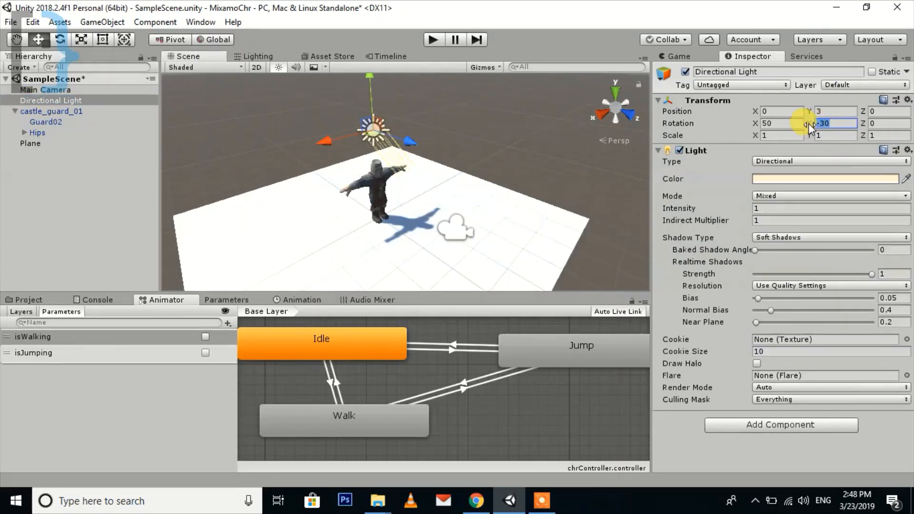
{"action": "left_click_drag", "start_coordinate": [808, 127], "coordinate": [448, 44]}
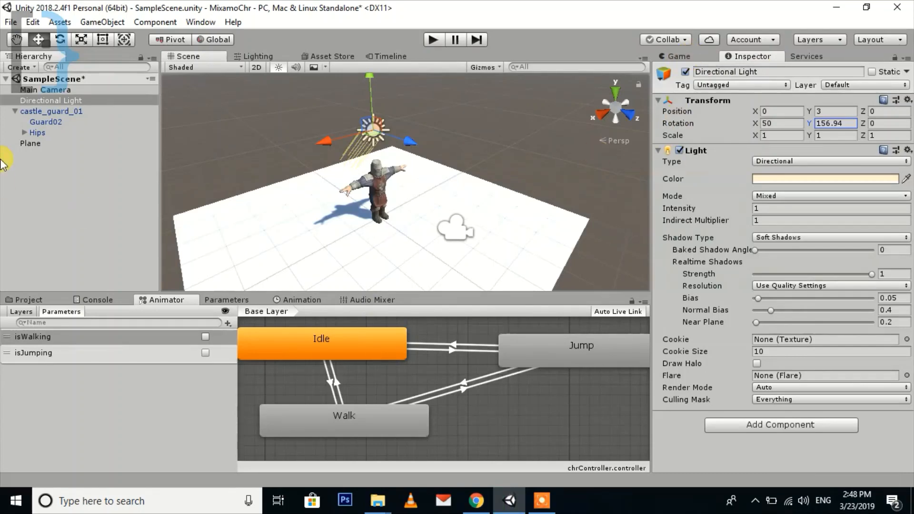
Save the scene and open castle_guard_01's movement script for editing in MonoDevelop
{"action": "left_click", "coordinate": [44, 111]}
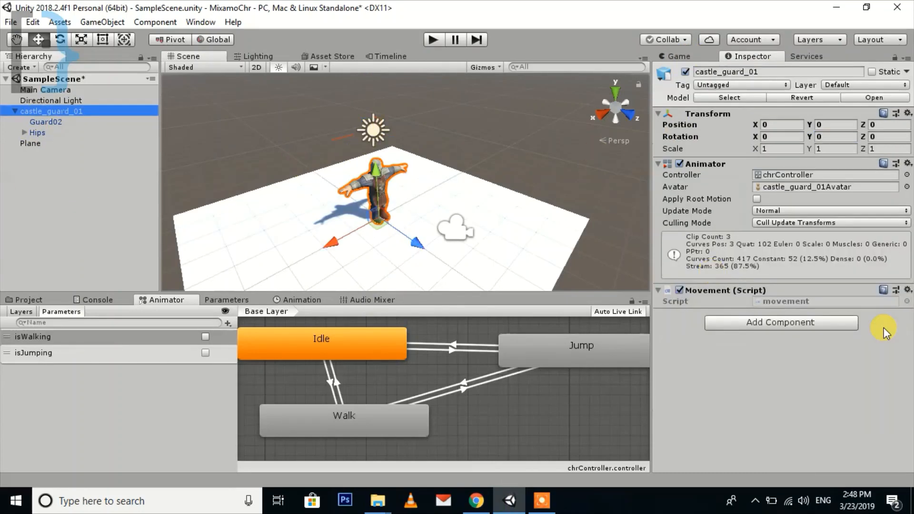
{"action": "key", "text": "ctrl+s"}
{"action": "left_click", "coordinate": [908, 290]}
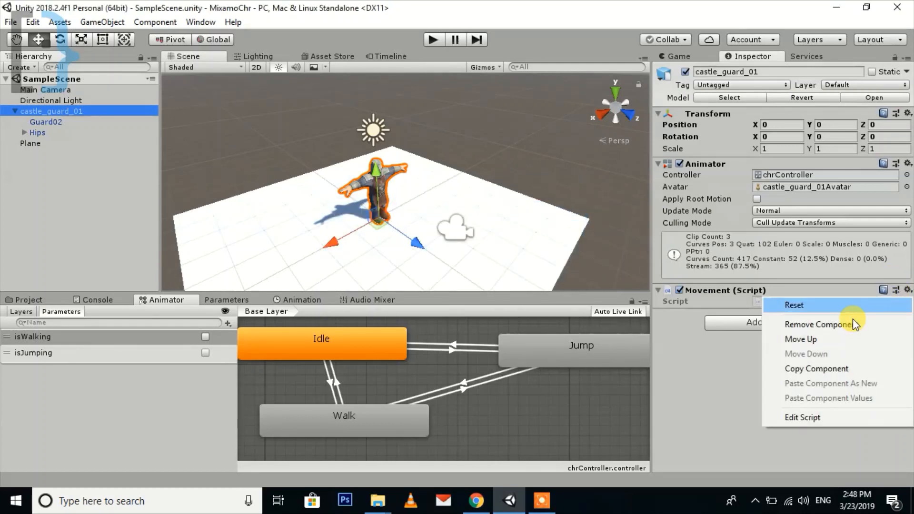
{"action": "left_click", "coordinate": [812, 417]}
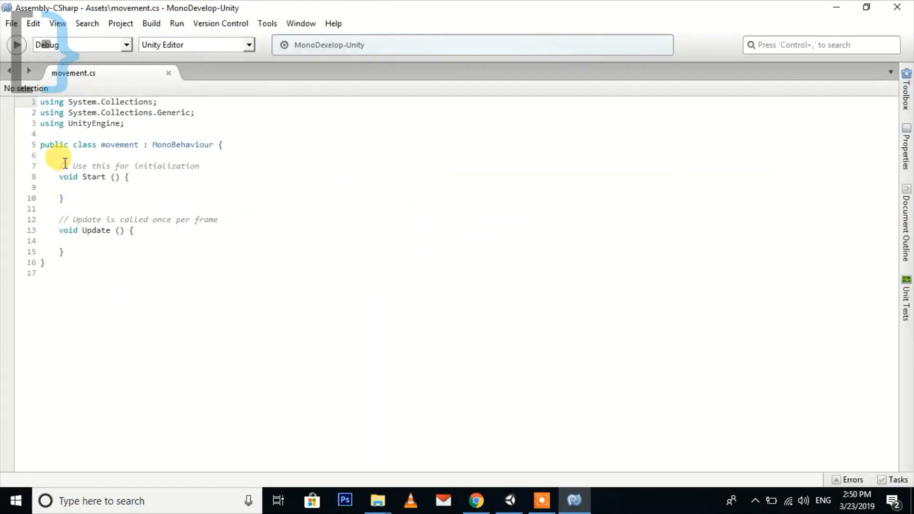
Declare a private Animator field named Anim at the top of the movement class and save the script
{"action": "left_click", "coordinate": [65, 162]}
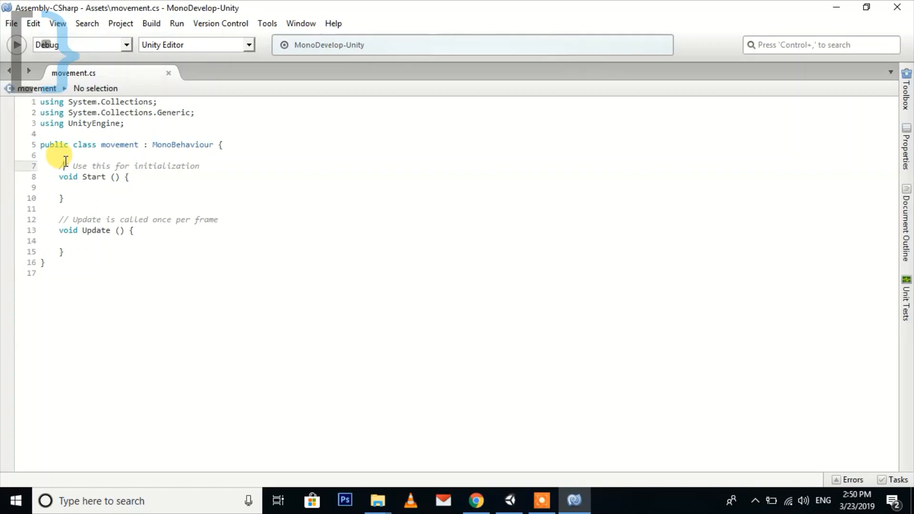
{"action": "key", "text": "Up"}
{"action": "key", "text": "Return"}
{"action": "key", "text": "Return"}
{"action": "key", "text": "Return"}
{"action": "key", "text": "Up"}
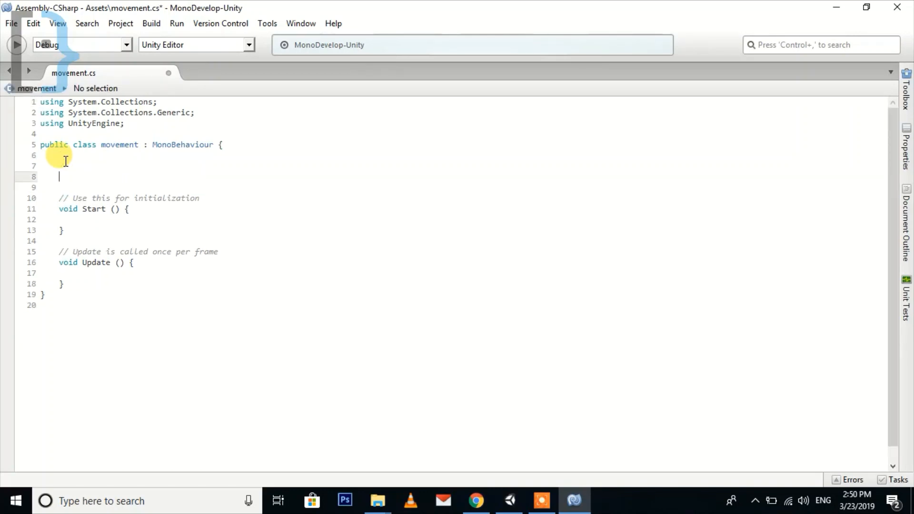
{"action": "type", "text": "private Animator Anim;"}
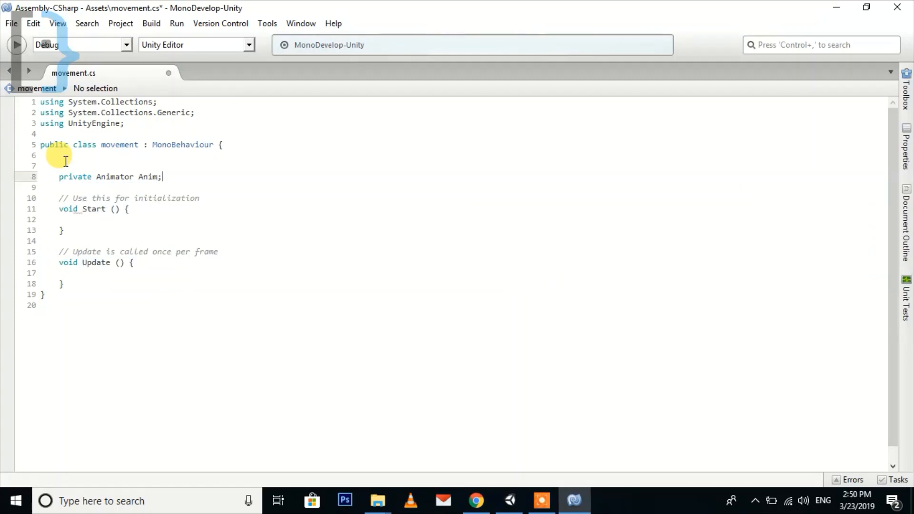
{"action": "key", "text": "ctrl+s"}
Add a gameObject.GetComponent<Animator> () call inside the Start method
{"action": "key", "text": "Down"}
{"action": "key", "text": "Down"}
{"action": "key", "text": "Down"}
{"action": "key", "text": "Down"}
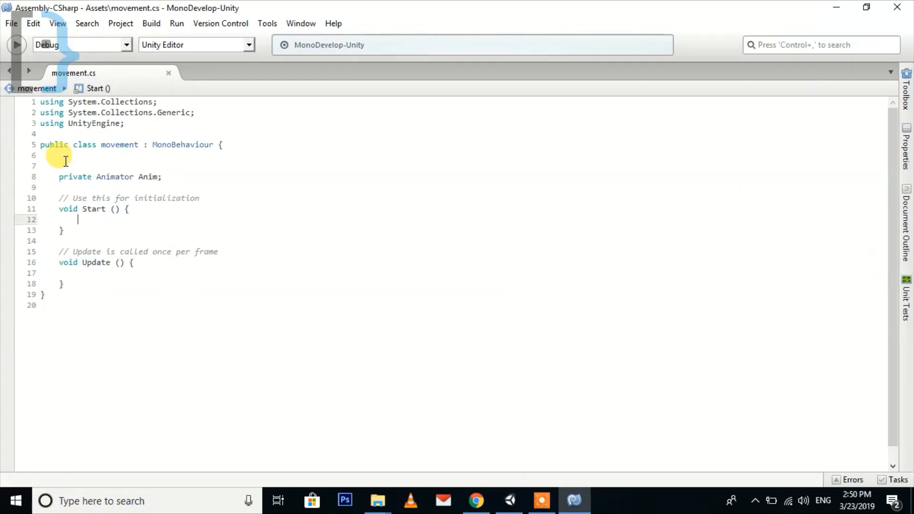
{"action": "key", "text": "Return"}
{"action": "key", "text": "Return"}
{"action": "key", "text": "Up"}
{"action": "type", "text": "gam"}
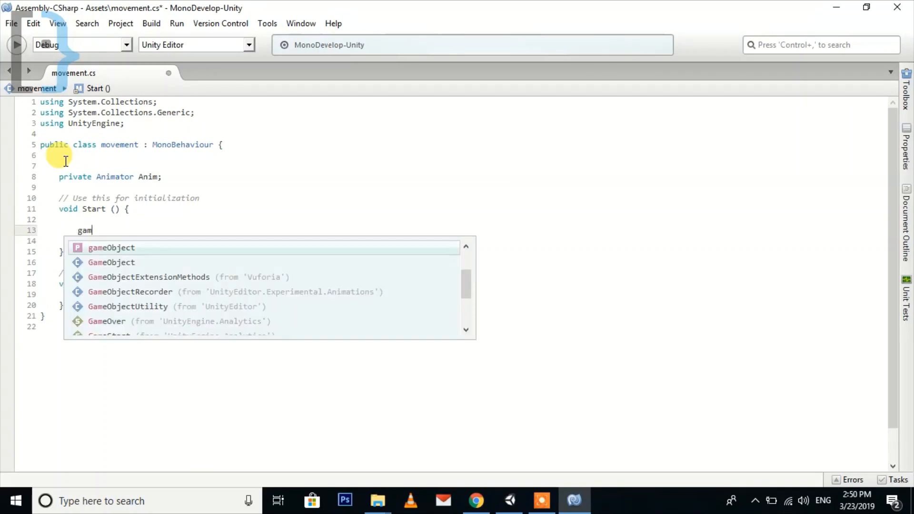
{"action": "key", "text": "Return"}
{"action": "type", "text": ".getcom"}
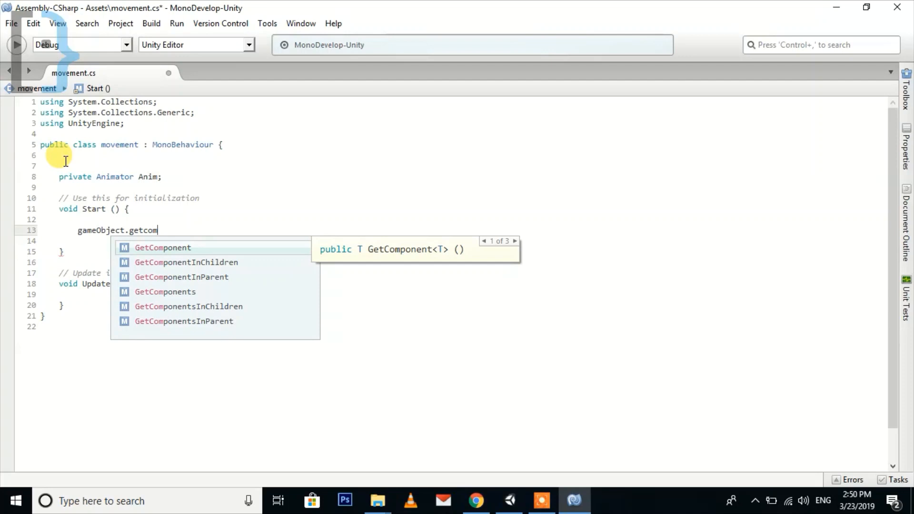
{"action": "key", "text": "Return"}
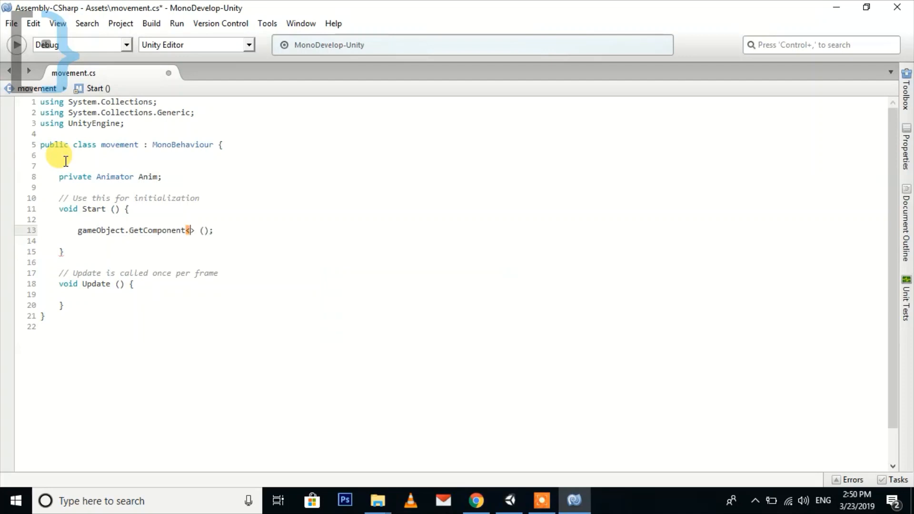
{"action": "type", "text": "Anima"}
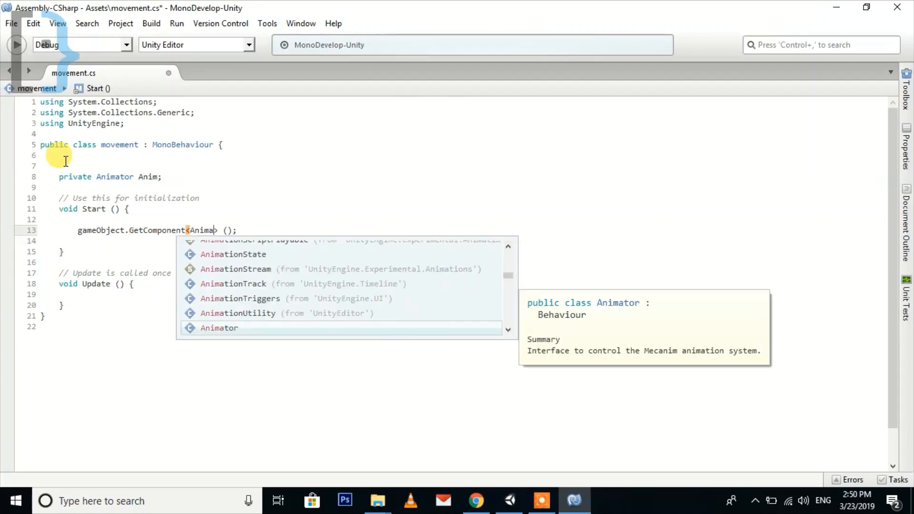
{"action": "key", "text": "Return"}
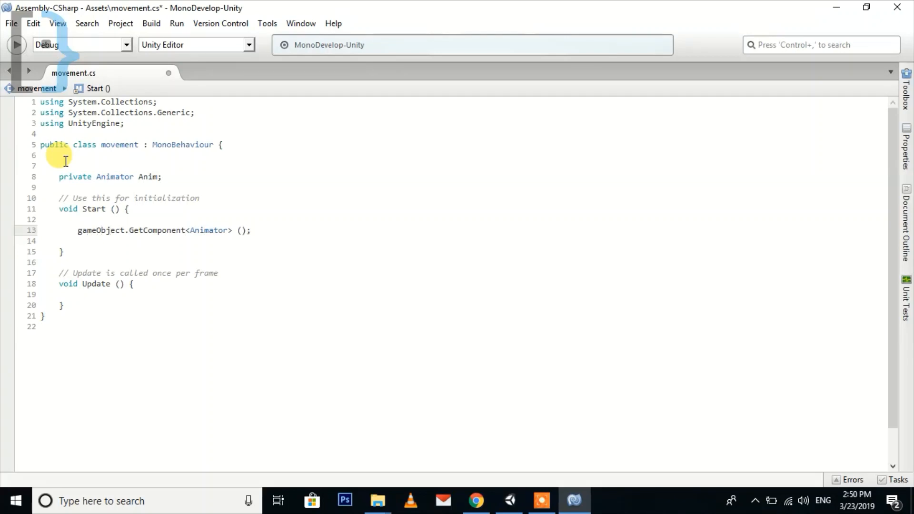
Assign the GetComponent result in Start to Anim and save the script
{"action": "type", "text": "Anim"}
{"action": "key", "text": "Return"}
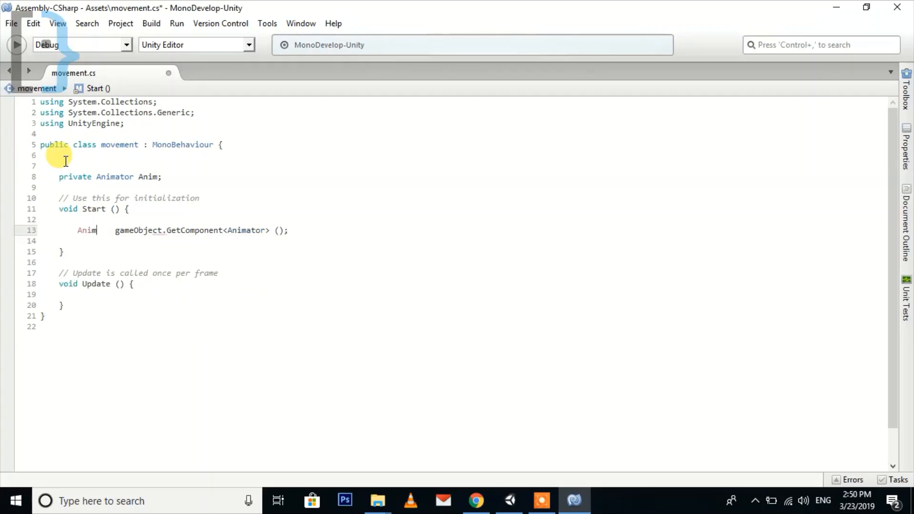
{"action": "type", "text": "="}
{"action": "key", "text": "BackSpace"}
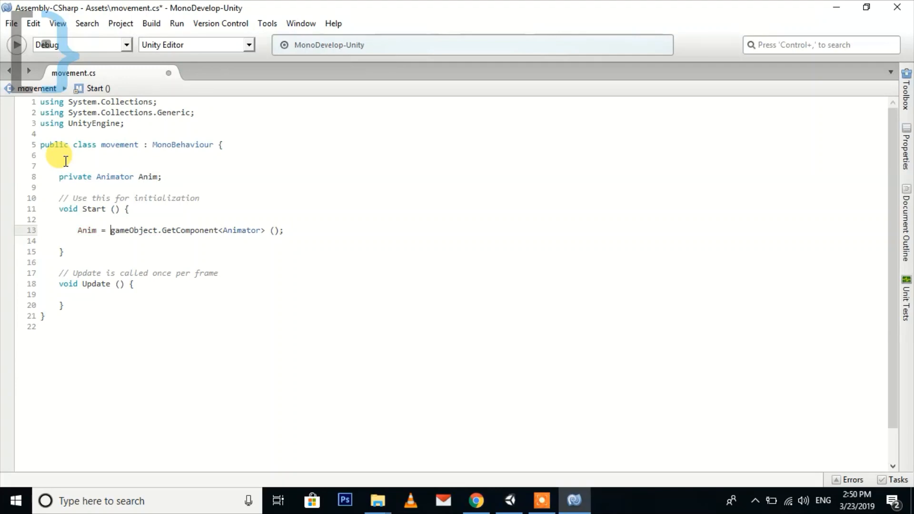
{"action": "key", "text": "ctrl+s"}
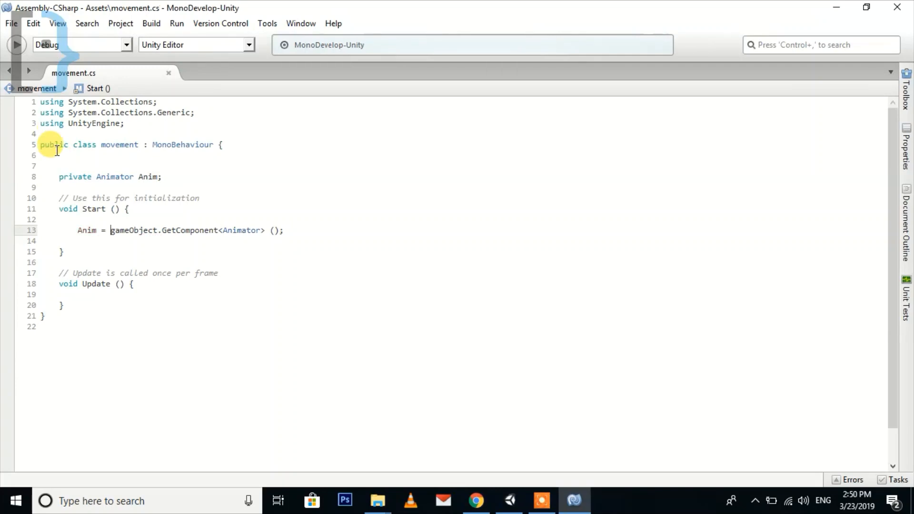
Begin an if statement in the Update method with Input.GetKeyDown () as its condition
{"action": "left_click", "coordinate": [101, 295]}
{"action": "key", "text": "Return"}
{"action": "key", "text": "Return"}
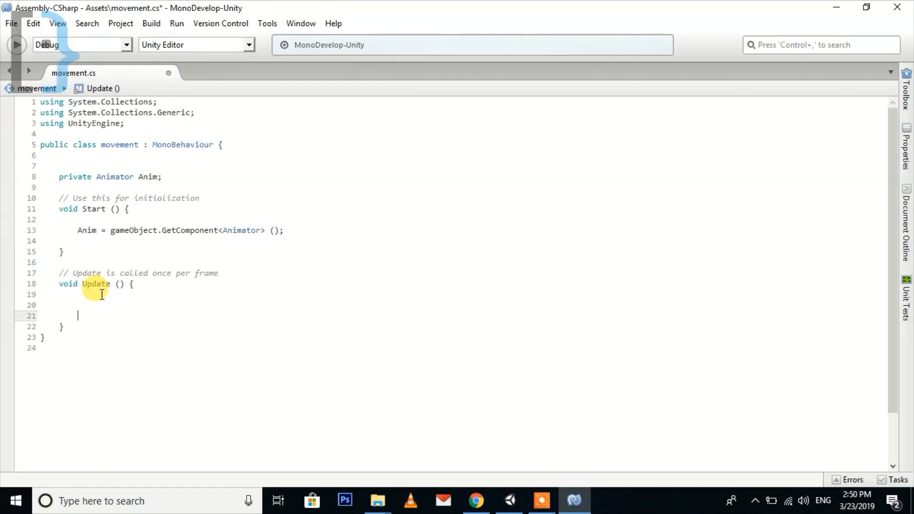
{"action": "key", "text": "Up"}
{"action": "type", "text": "if()"}
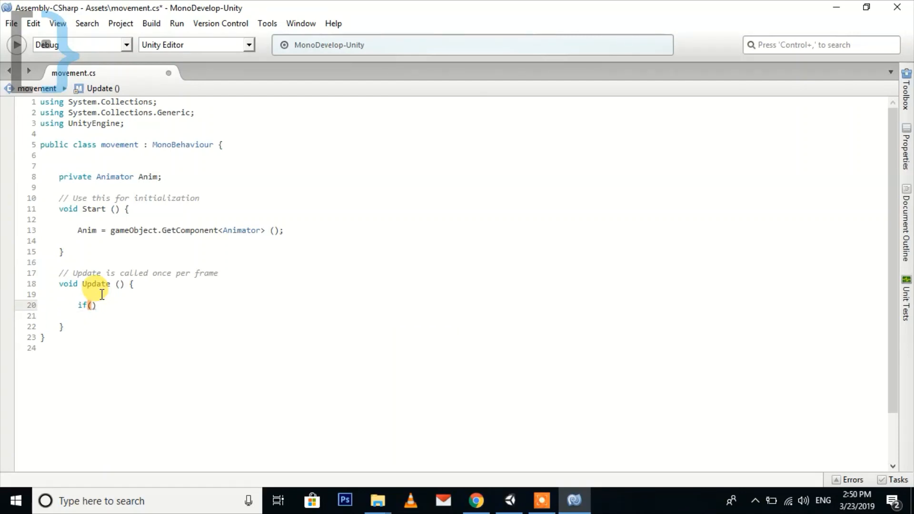
{"action": "type", "text": "inpu"}
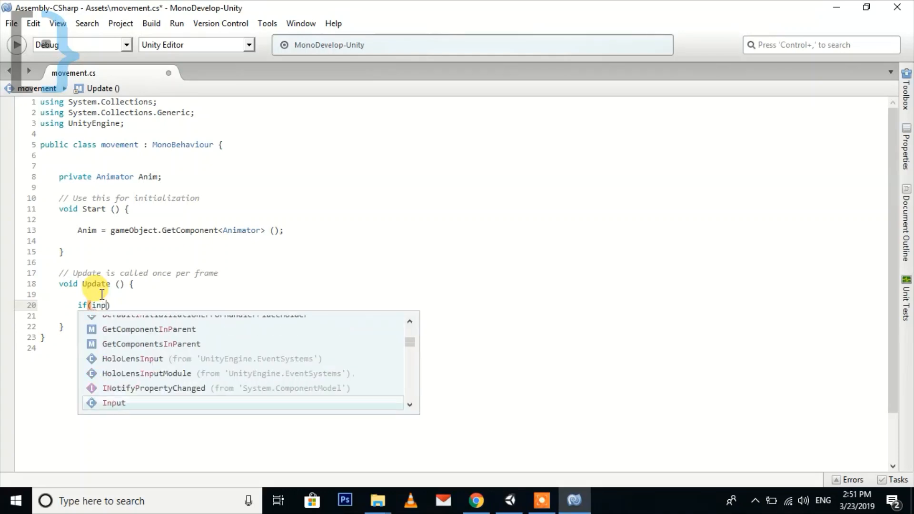
{"action": "type", "text": "t"}
{"action": "key", "text": "Return"}
{"action": "type", "text": "."}
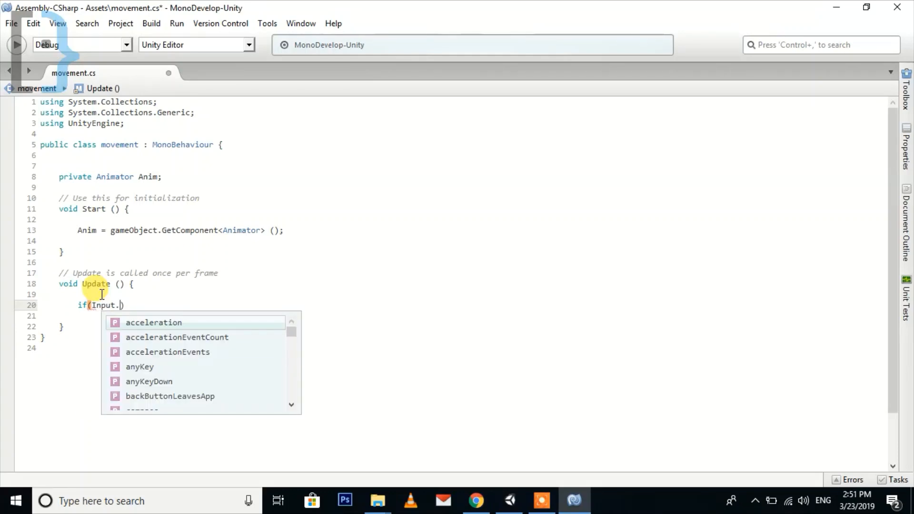
{"action": "type", "text": "getke"}
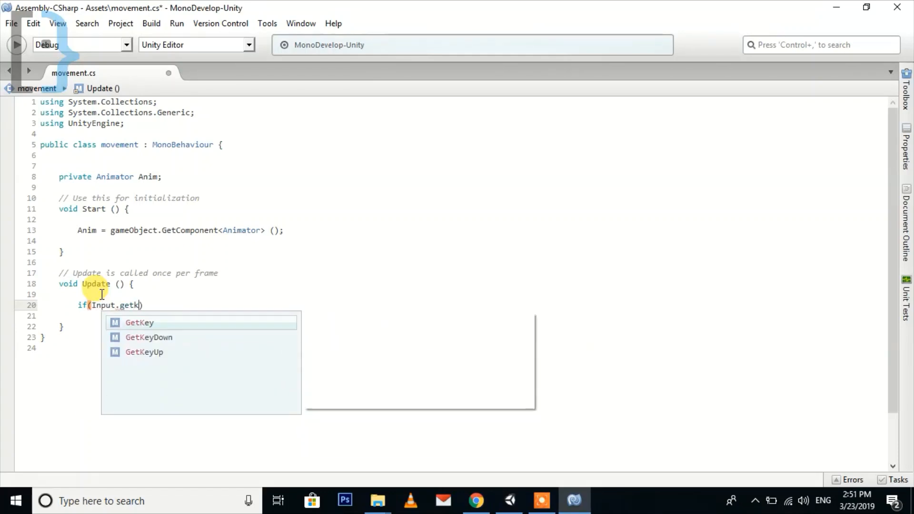
{"action": "key", "text": "Down"}
{"action": "key", "text": "Return"}
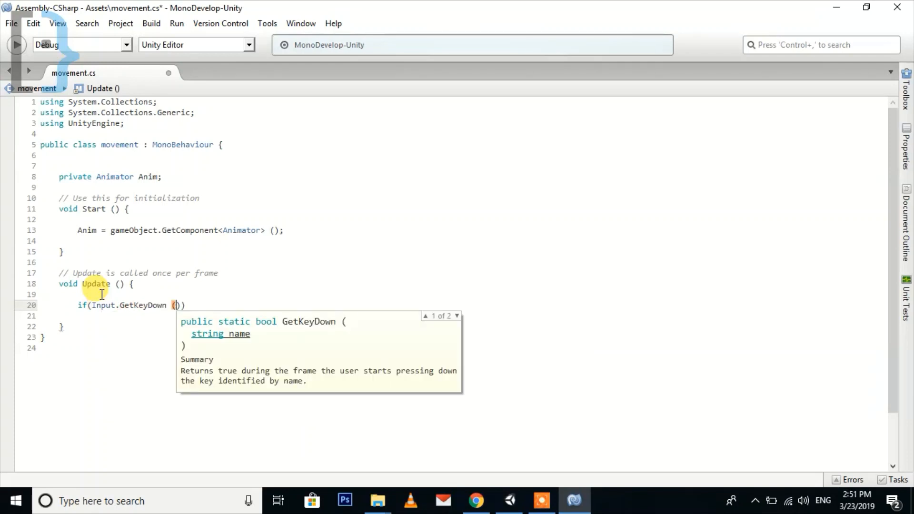
Set the GetKeyDown argument to KeyCode.UpArrow and open the if statement's body with braces
{"action": "type", "text": "key"}
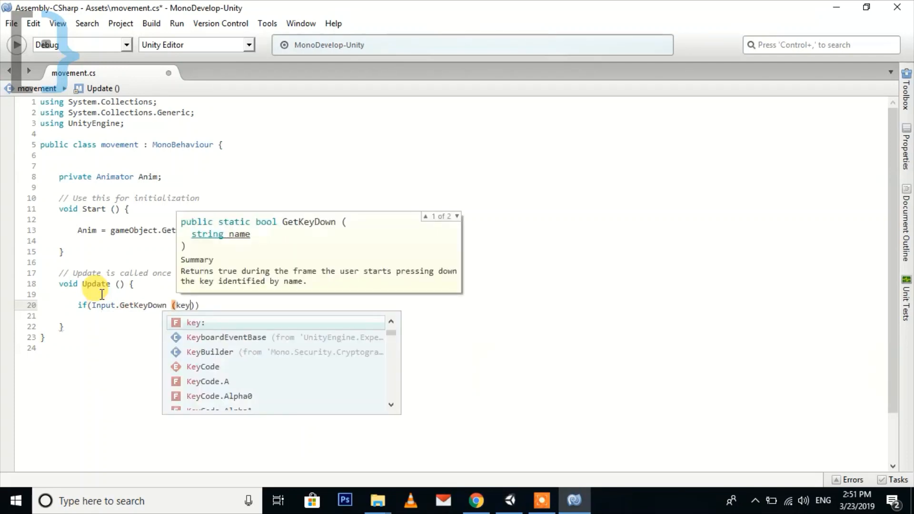
{"action": "type", "text": "co"}
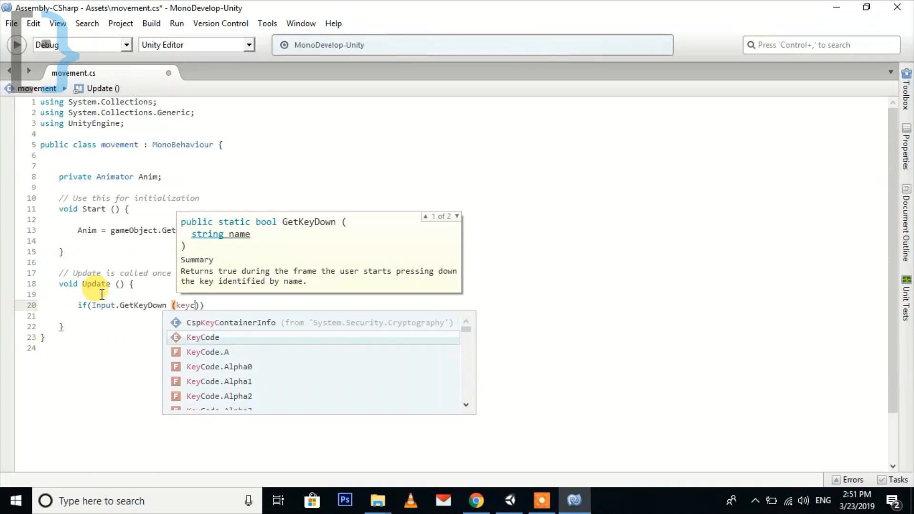
{"action": "key", "text": "Return"}
{"action": "type", "text": "."}
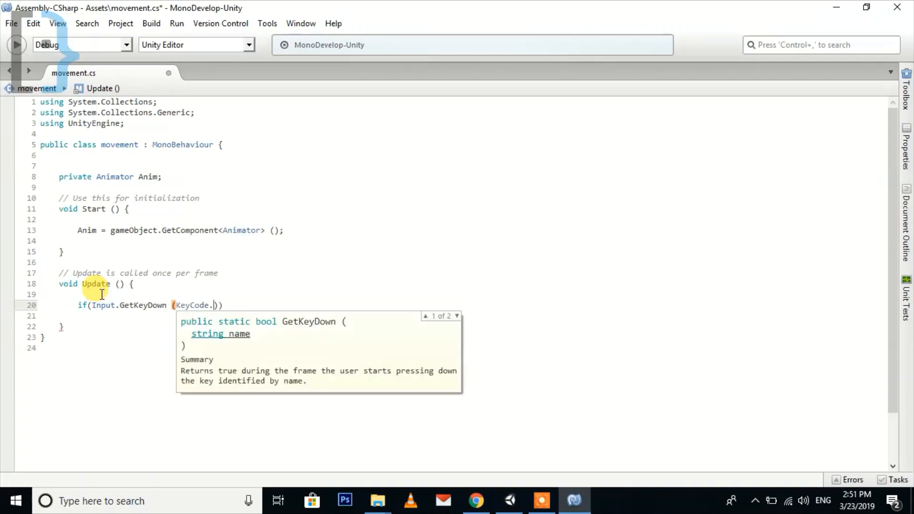
{"action": "type", "text": "up"}
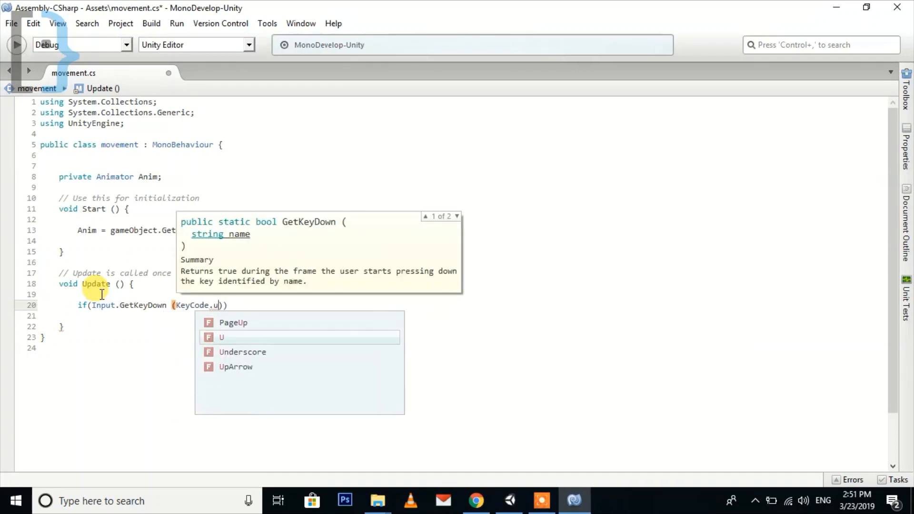
{"action": "key", "text": "Return"}
{"action": "type", "text": ") "}
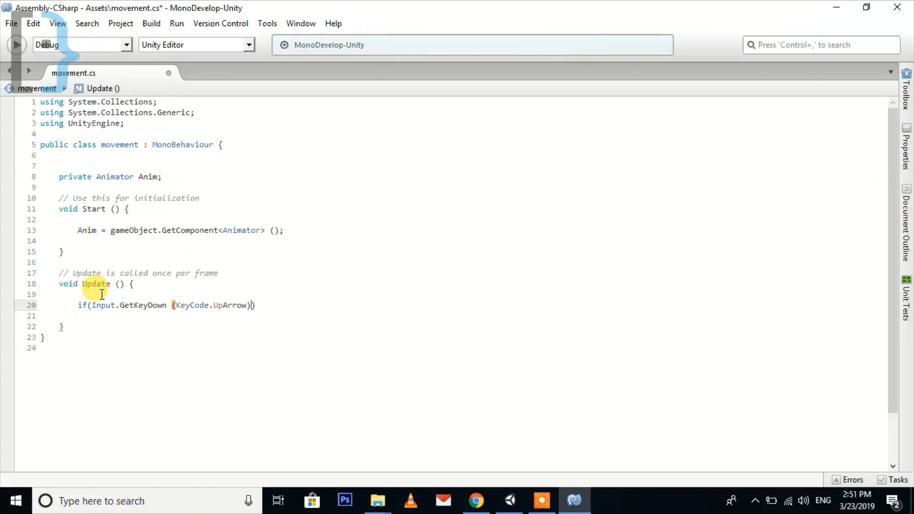
{"action": "type", "text": "{"}
{"action": "key", "text": "Return"}
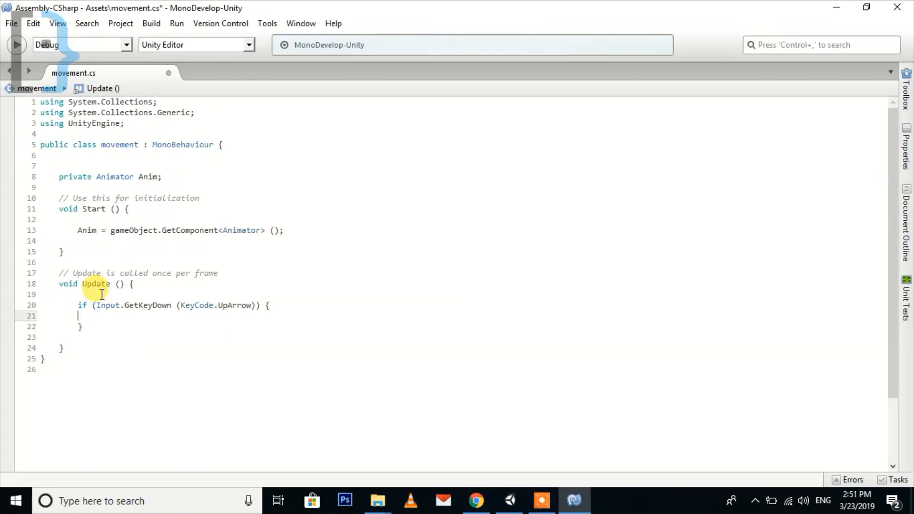
{"action": "key", "text": "Return"}
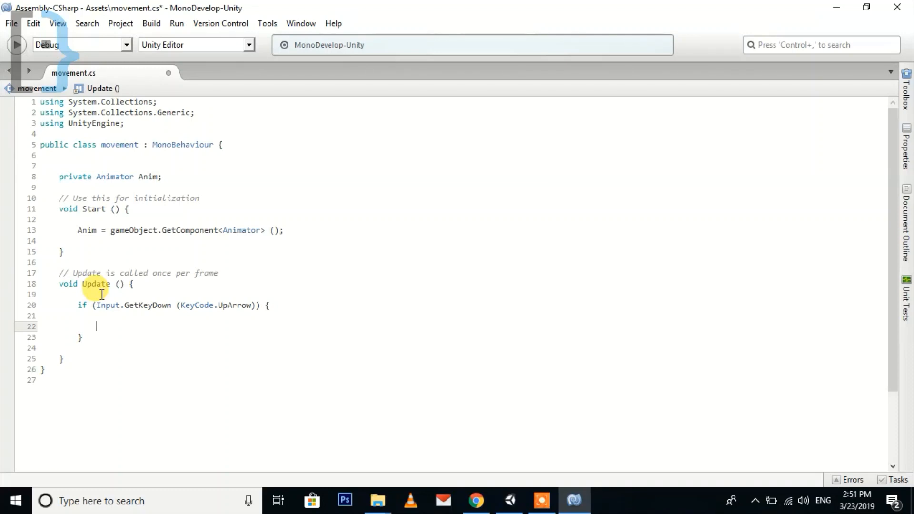
Add an Anim.SetBool call with an empty string argument inside the UpArrow block
{"action": "type", "text": "anim"}
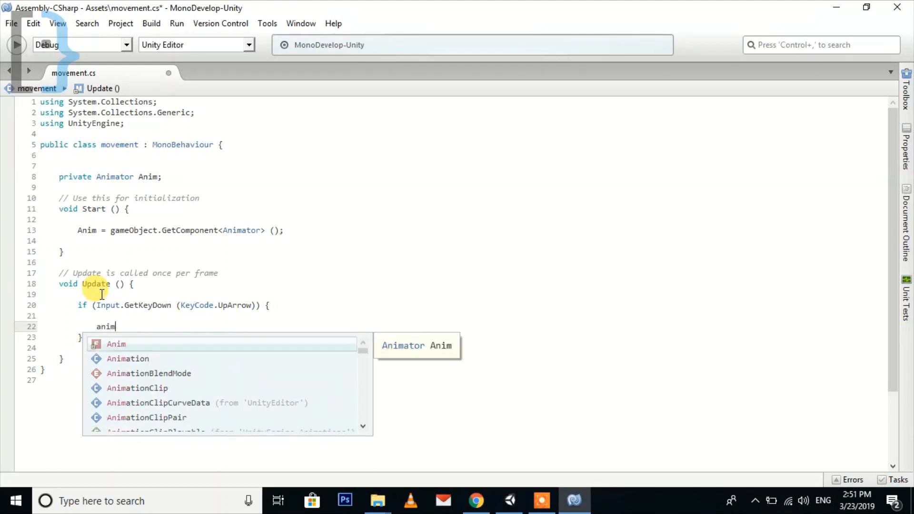
{"action": "key", "text": "Return"}
{"action": "type", "text": ".setboo"}
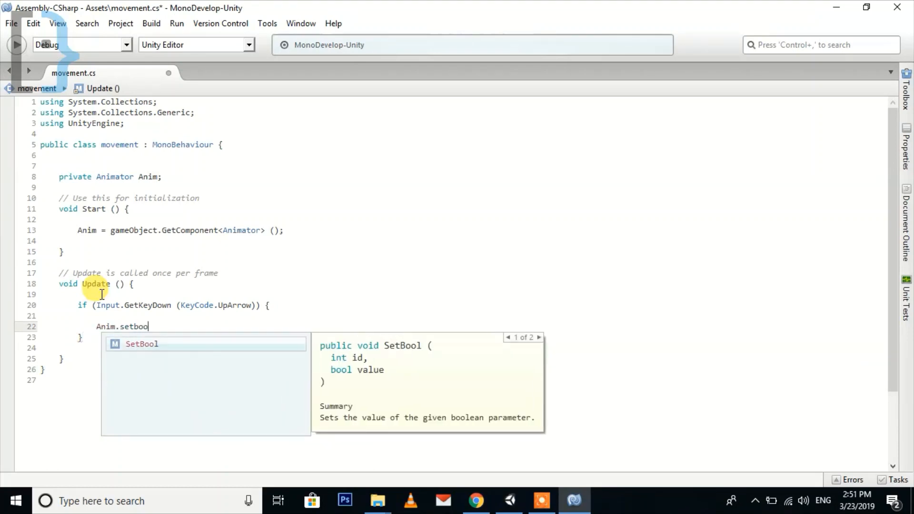
{"action": "key", "text": "Return"}
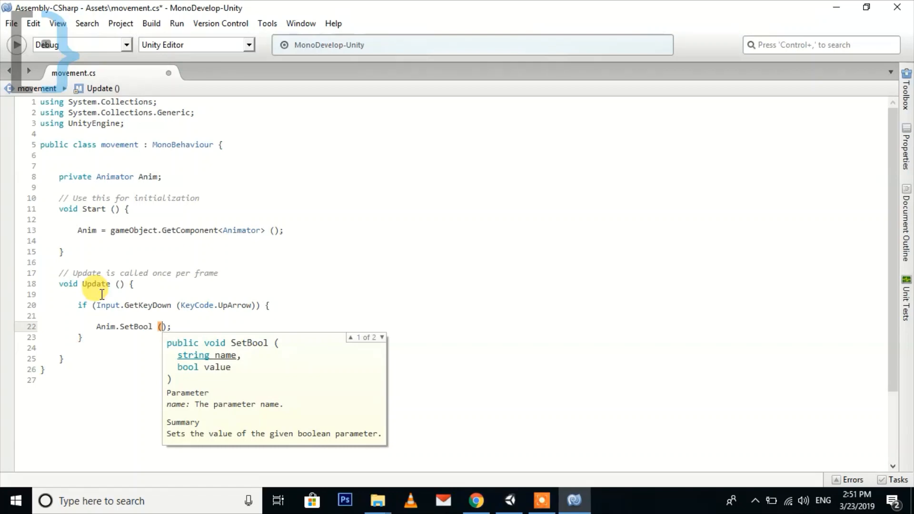
{"action": "type", "text": "\"\""}
{"action": "key", "text": "Left"}
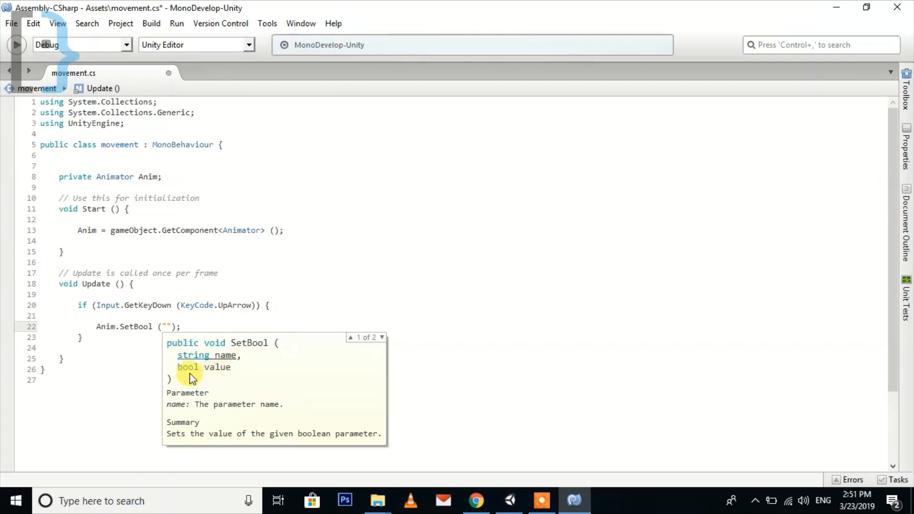
Copy the isWalking parameter name from Unity's Animator into the SetBool string in MonoDevelop, and complete the call with the value true
{"action": "left_click", "coordinate": [510, 501]}
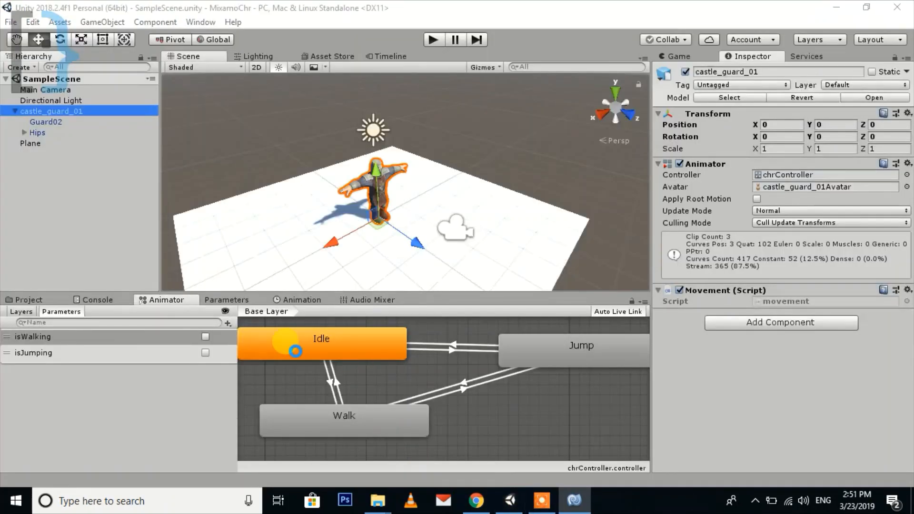
{"action": "double_click", "coordinate": [41, 334]}
{"action": "key", "text": "ctrl+c"}
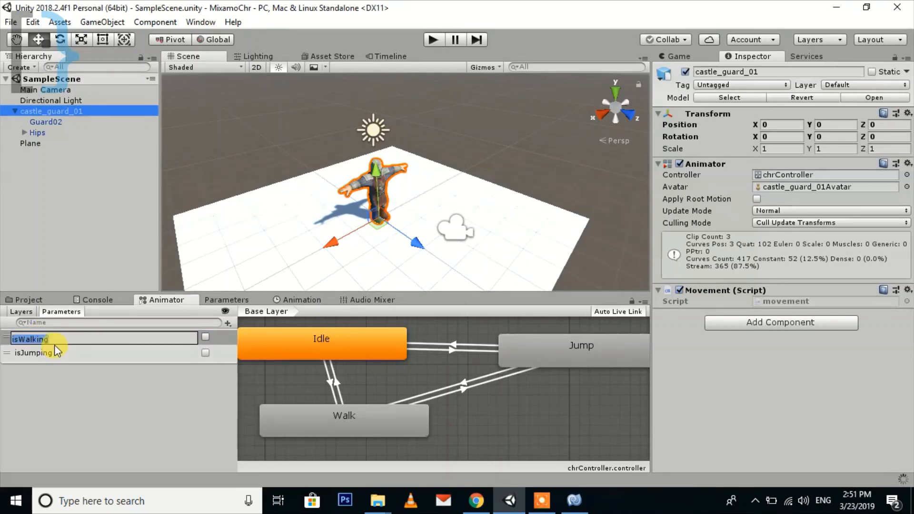
{"action": "left_click", "coordinate": [571, 508]}
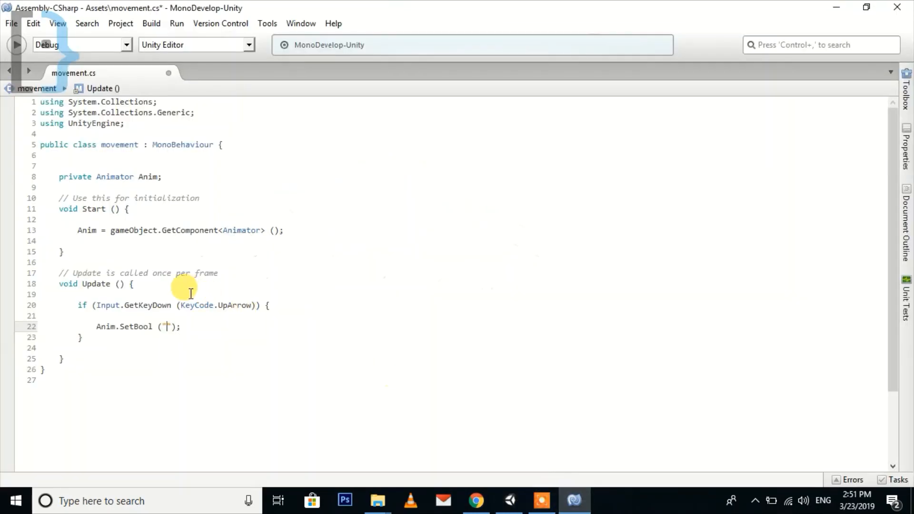
{"action": "key", "text": "ctrl+v"}
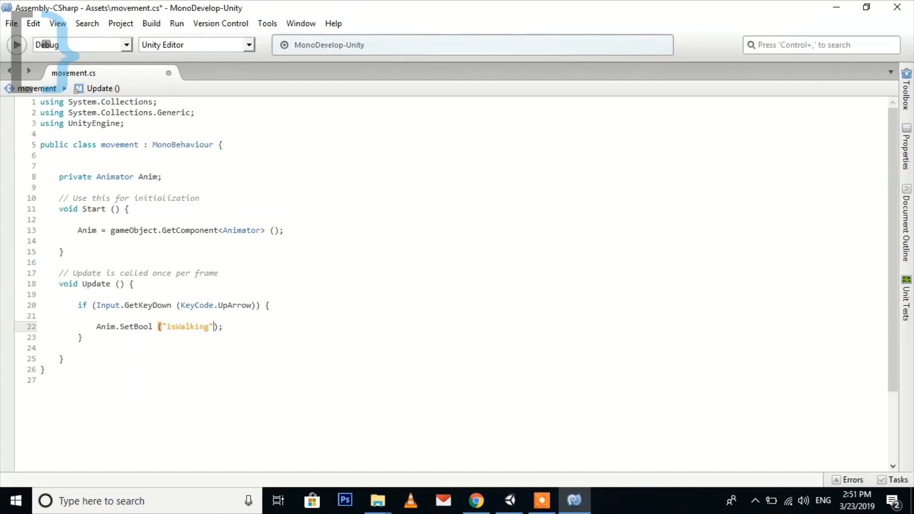
{"action": "type", "text": ", true"}
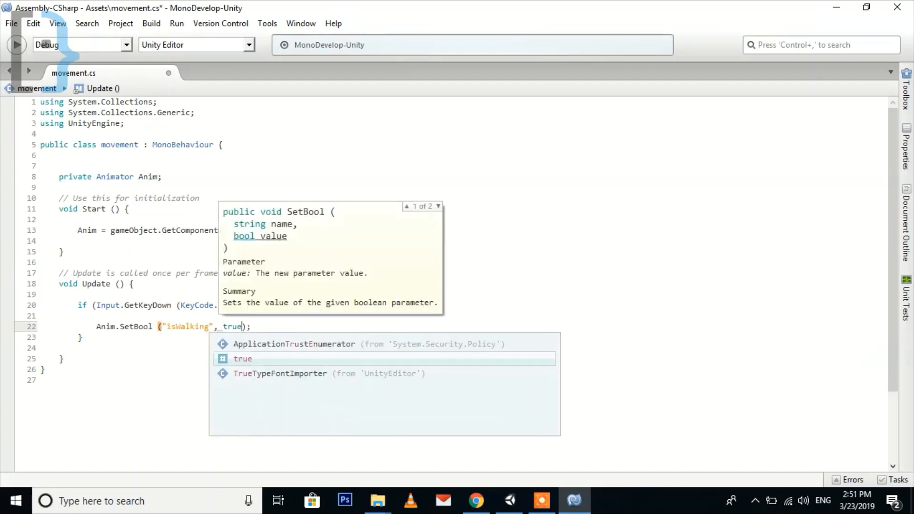
{"action": "type", "text": ")"}
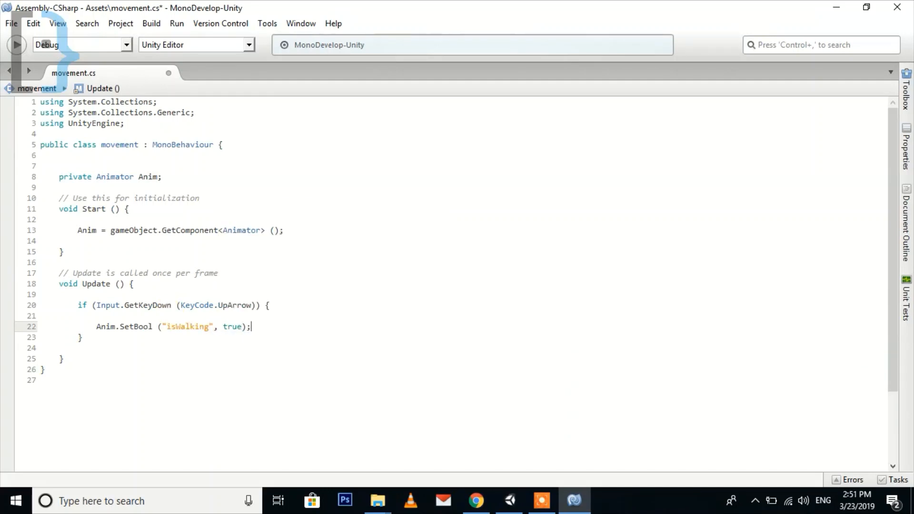
Add an else if branch with empty parentheses after the closing brace of the UpArrow if block
{"action": "key", "text": "Return"}
{"action": "left_click", "coordinate": [83, 348]}
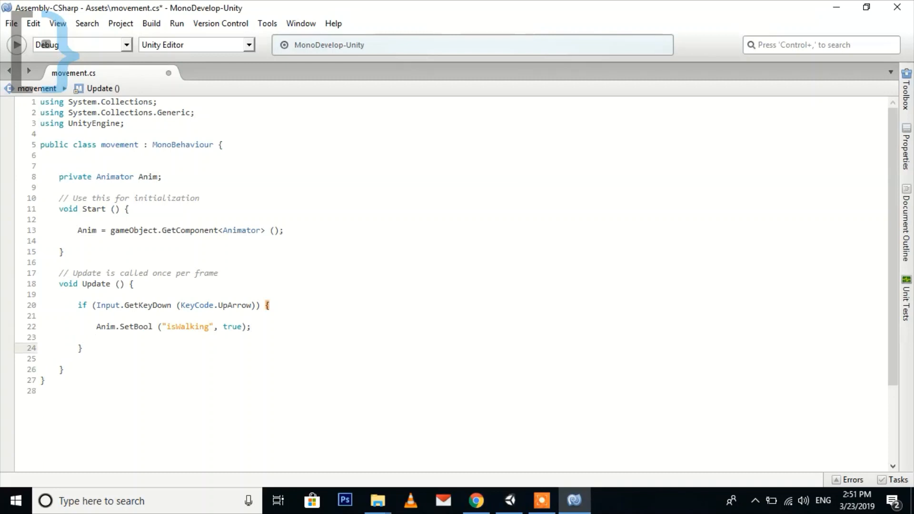
{"action": "type", "text": "else if("}
{"action": "left_click", "coordinate": [101, 348]}
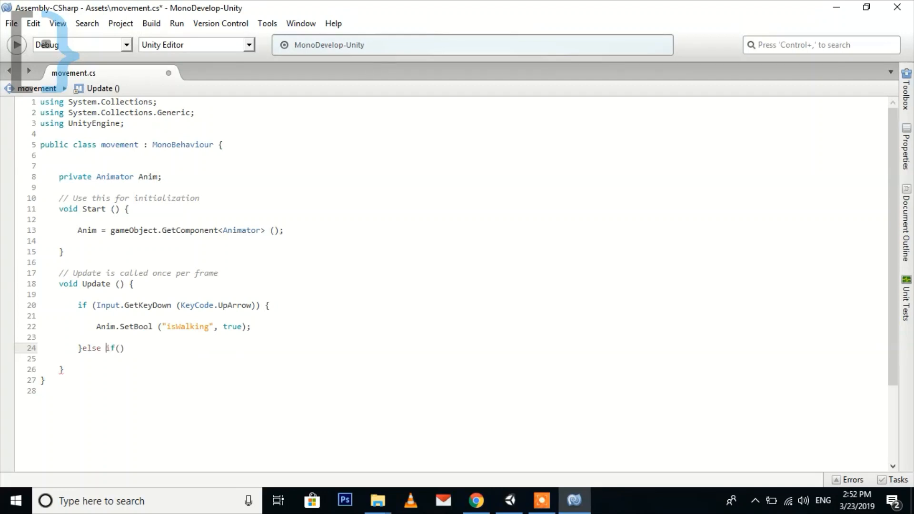
{"action": "left_click", "coordinate": [115, 348]}
Enter Input.GetKeyUp () as the condition of the else if branch
{"action": "type", "text": "if(Inpu"}
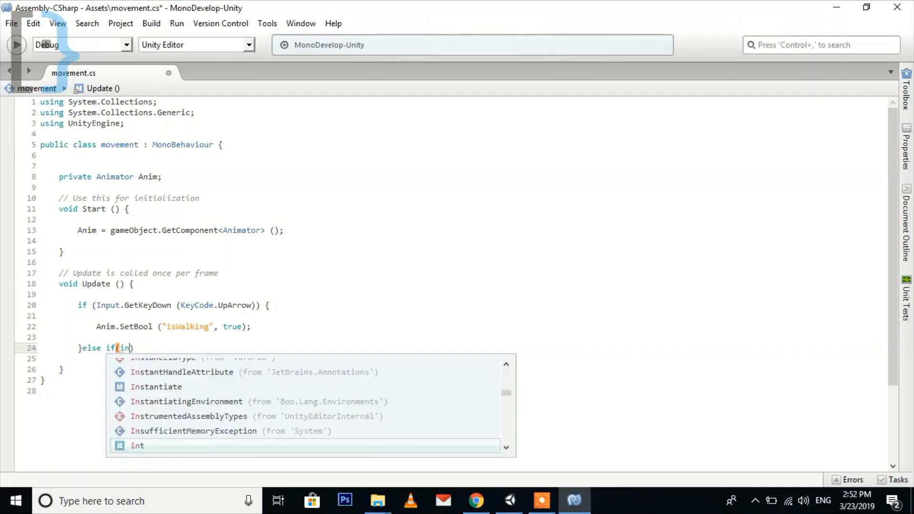
{"action": "type", "text": "t"}
{"action": "key", "text": "Return"}
{"action": "type", "text": ".getk"}
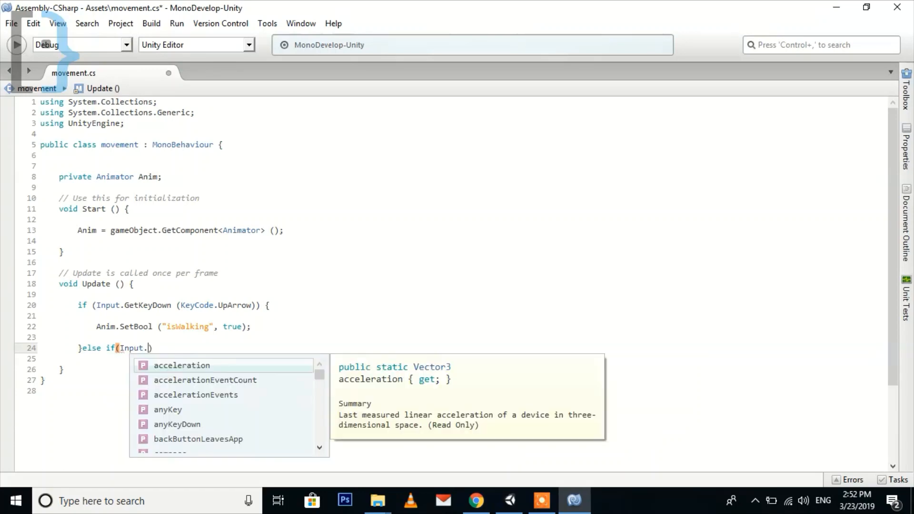
{"action": "type", "text": "ey"}
{"action": "key", "text": "Down"}
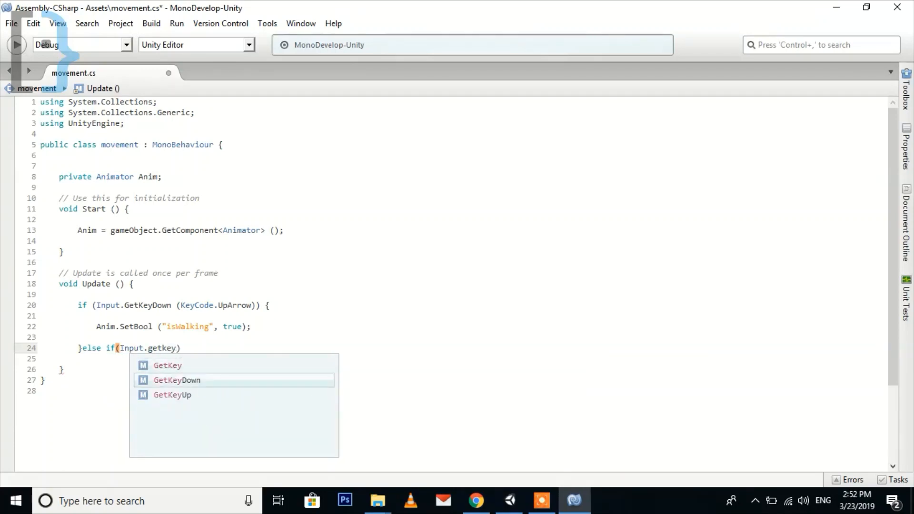
{"action": "key", "text": "Down"}
{"action": "key", "text": "Return"}
{"action": "type", "text": "("}
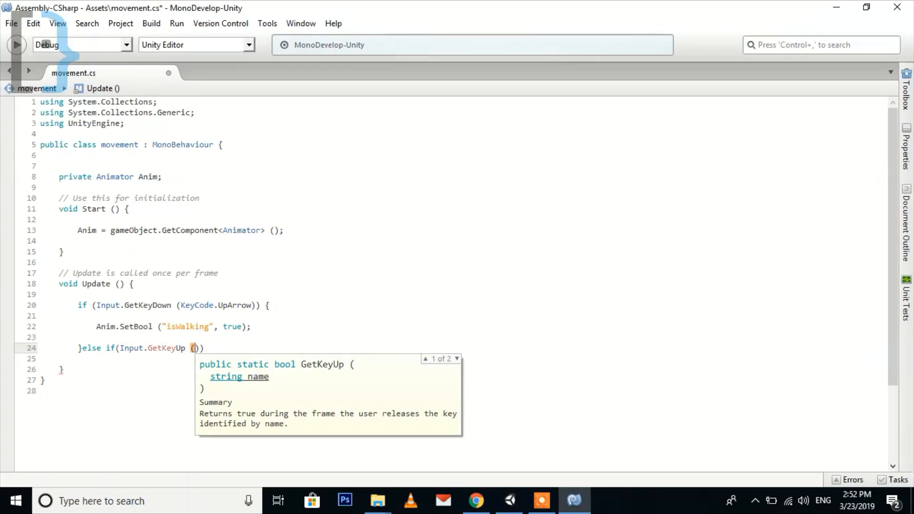
Set the GetKeyUp argument to KeyCode.UpArrow and open the else if branch's body with braces
{"action": "type", "text": "key"}
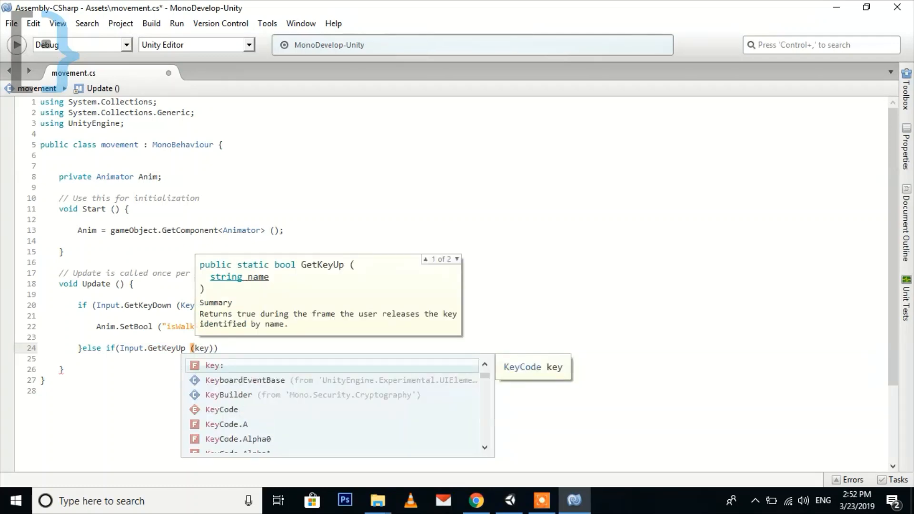
{"action": "key", "text": "Down"}
{"action": "key", "text": "Down"}
{"action": "key", "text": "Return"}
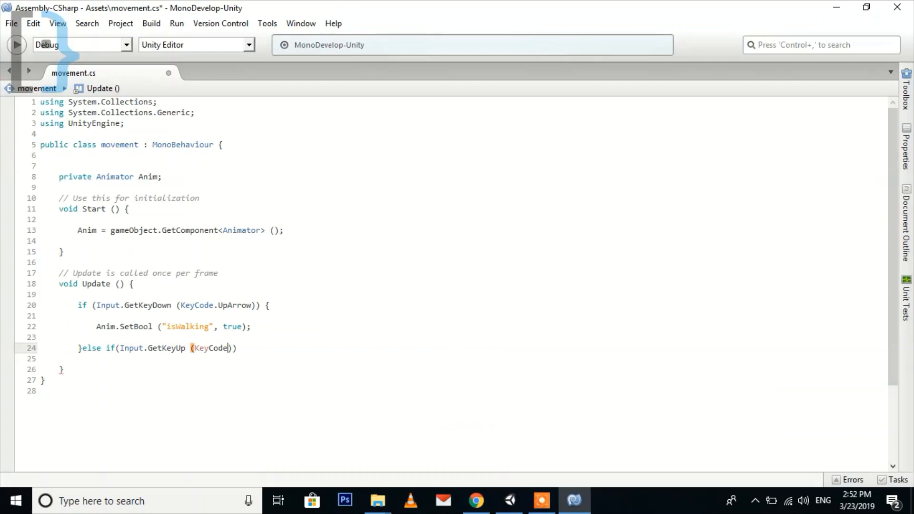
{"action": "type", "text": ".up"}
{"action": "key", "text": "Return"}
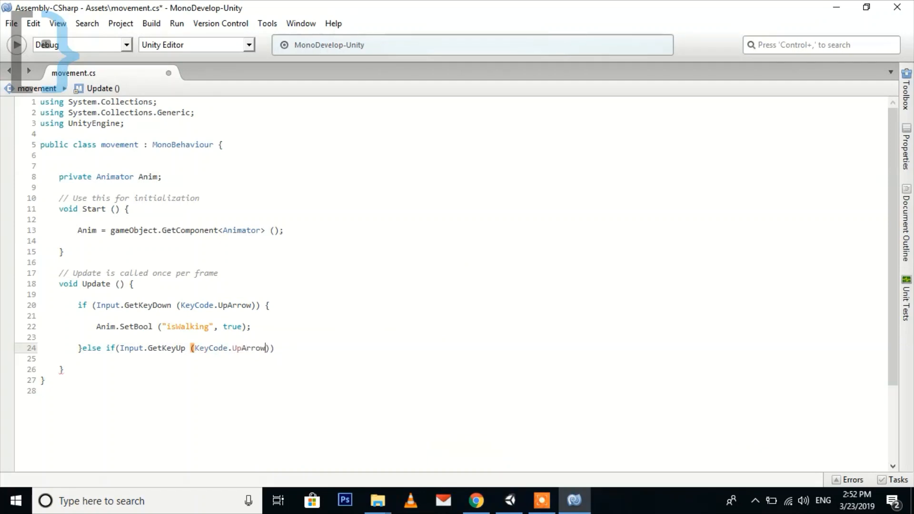
{"action": "key", "text": "End"}
{"action": "type", "text": "{"}
{"action": "key", "text": "Return"}
{"action": "key", "text": "Return"}
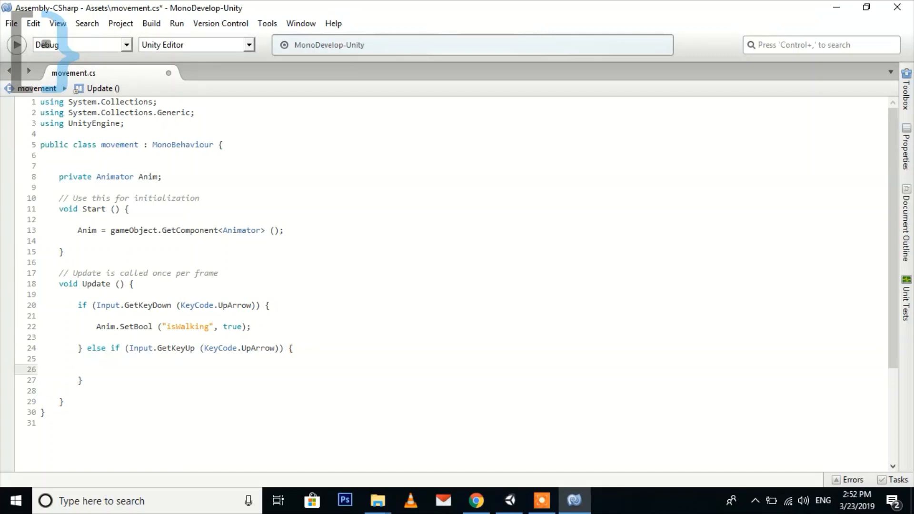
Add Anim.SetBool ("isWalking", false); inside the else if block and save the movement script
{"action": "key", "text": "Down"}
{"action": "key", "text": "Up"}
{"action": "type", "text": "Anim"}
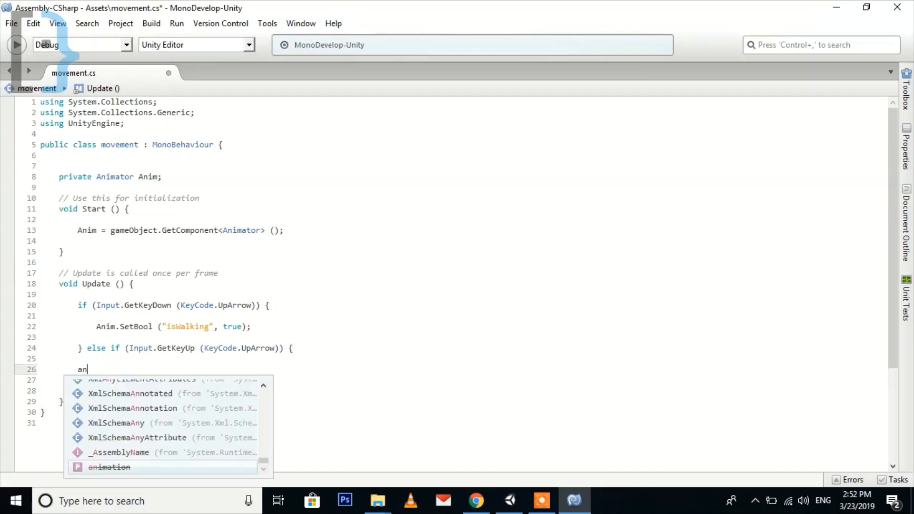
{"action": "type", "text": ".set"}
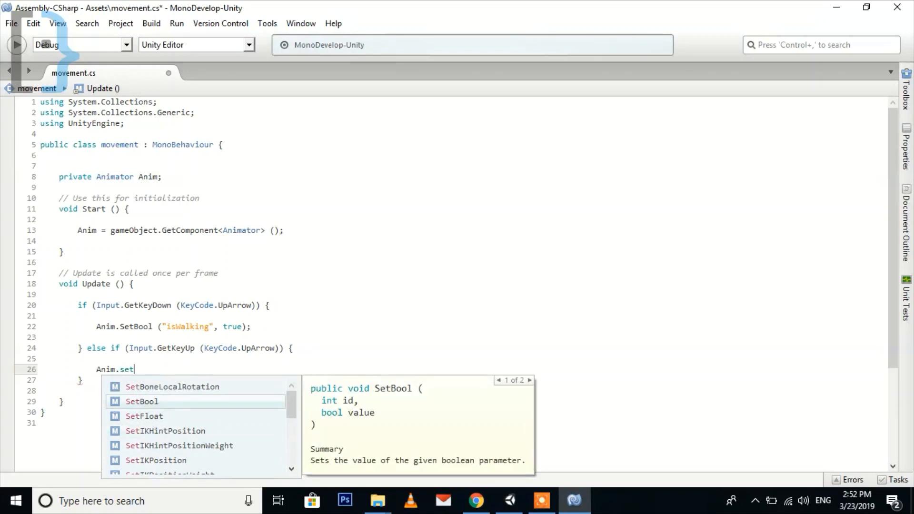
{"action": "key", "text": "Return"}
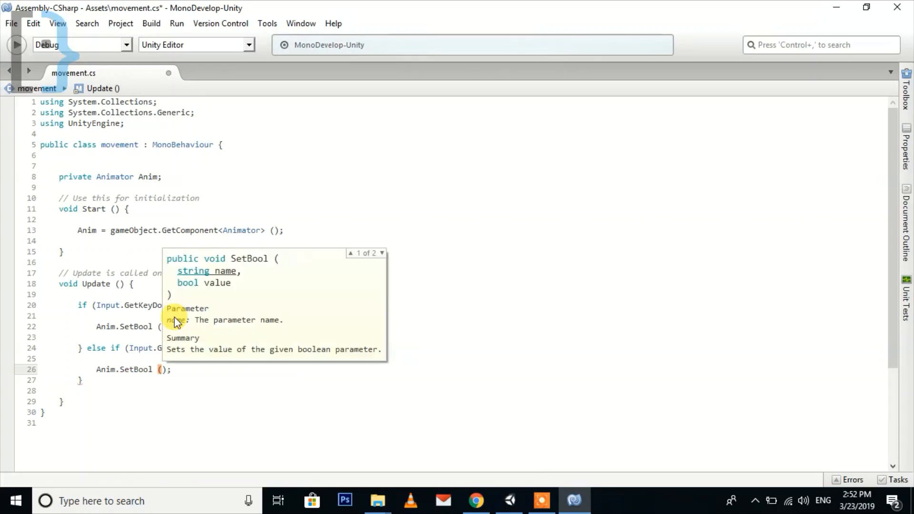
{"action": "type", "text": "\"isWalking\""}
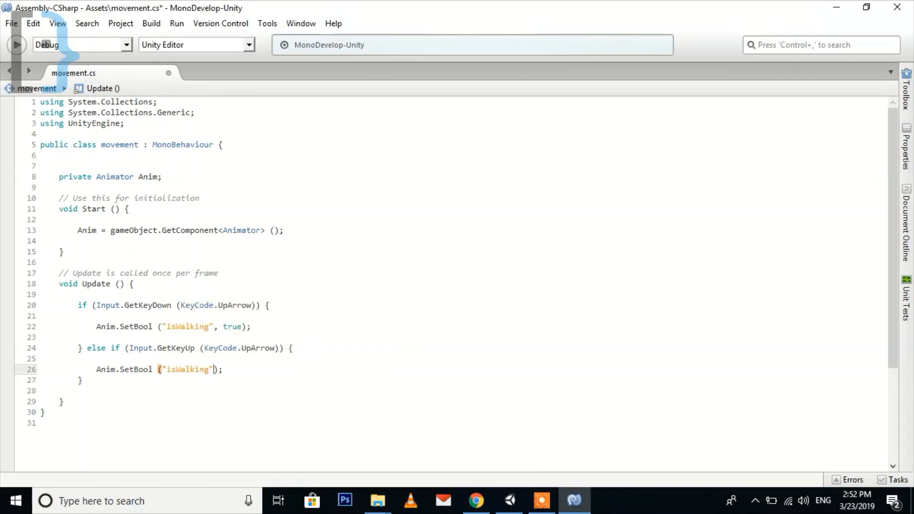
{"action": "type", "text": ", fals"}
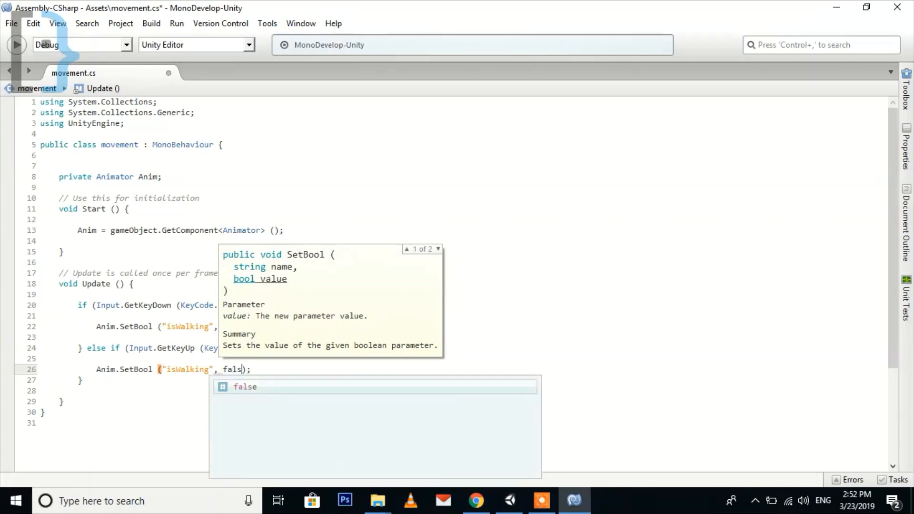
{"action": "type", "text": "e)"}
{"action": "key", "text": "ctrl+s"}
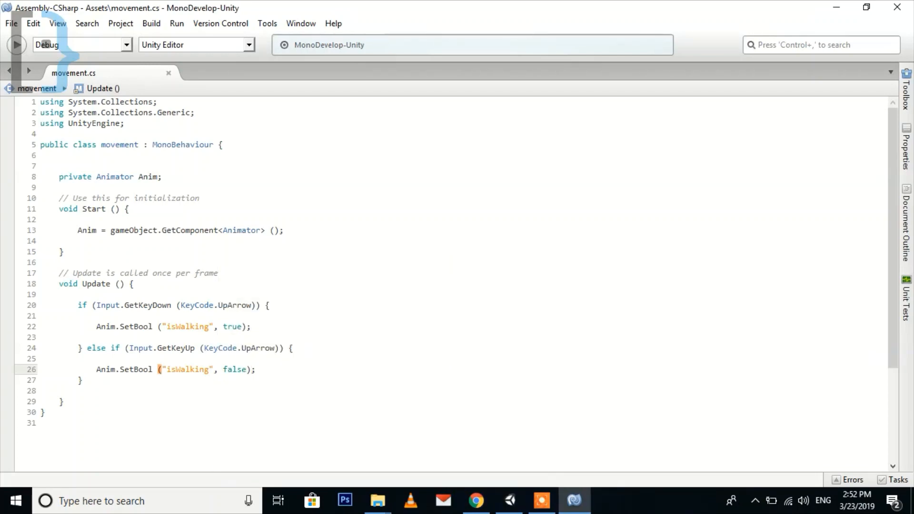
Switch to Unity, run the scene to test the guard's walking with the up arrow in the Game view, and stop playback
{"action": "left_click", "coordinate": [847, 7]}
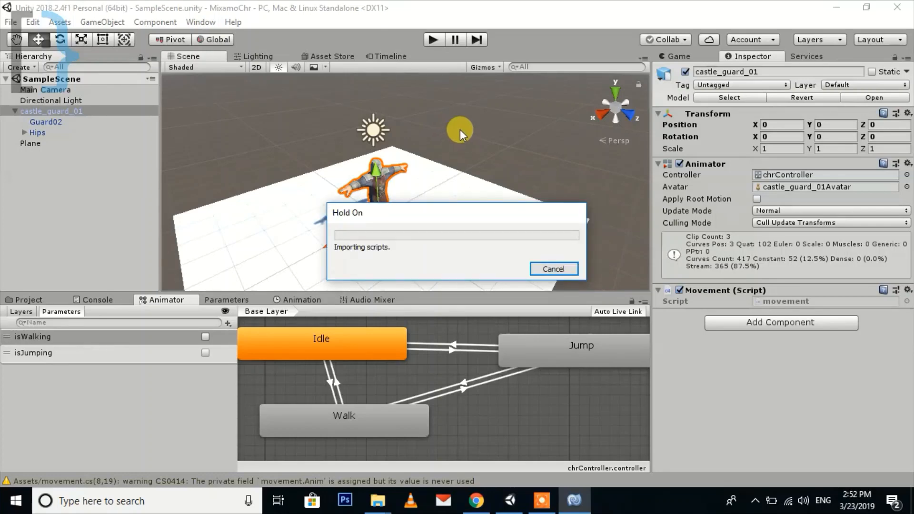
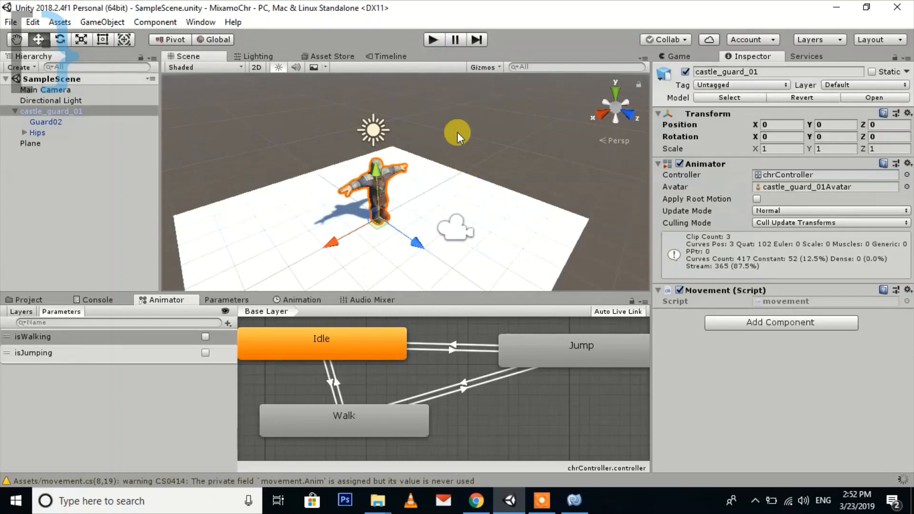
{"action": "left_click", "coordinate": [431, 40]}
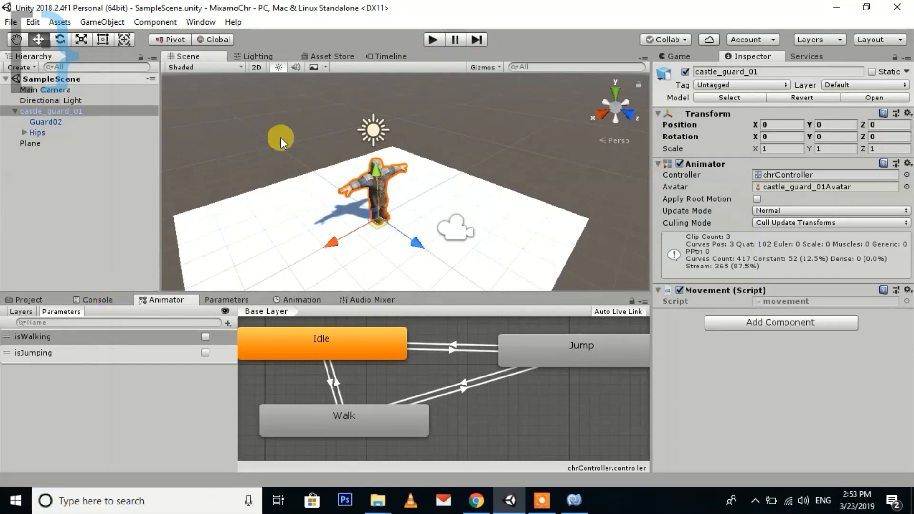
{"action": "left_click", "coordinate": [433, 40]}
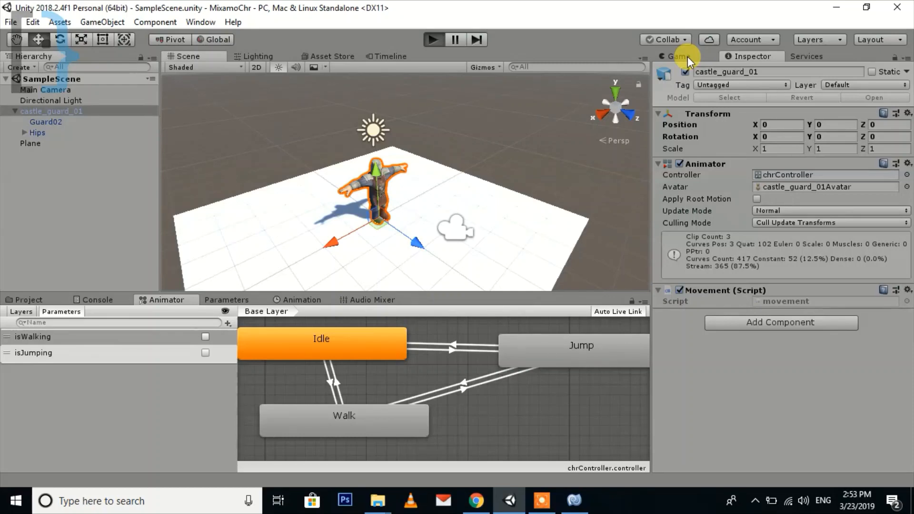
{"action": "key", "text": "ctrl+p"}
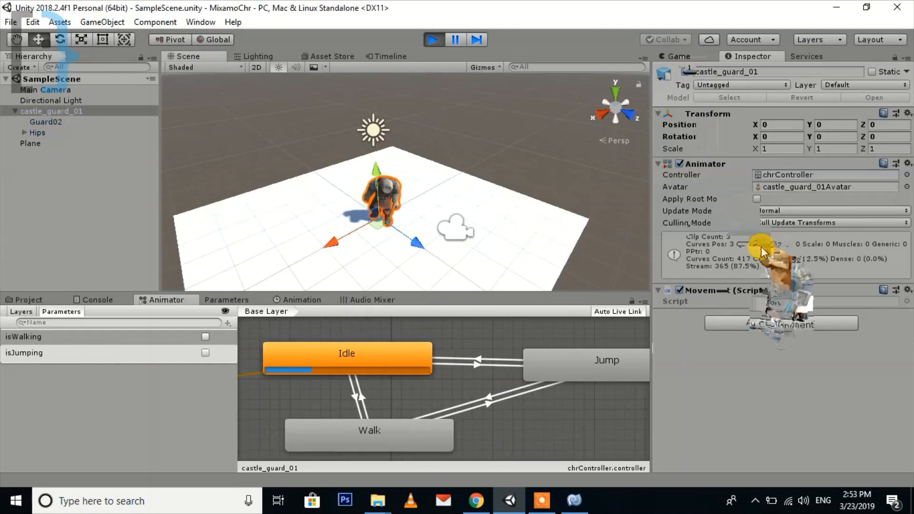
{"action": "key", "text": "w"}
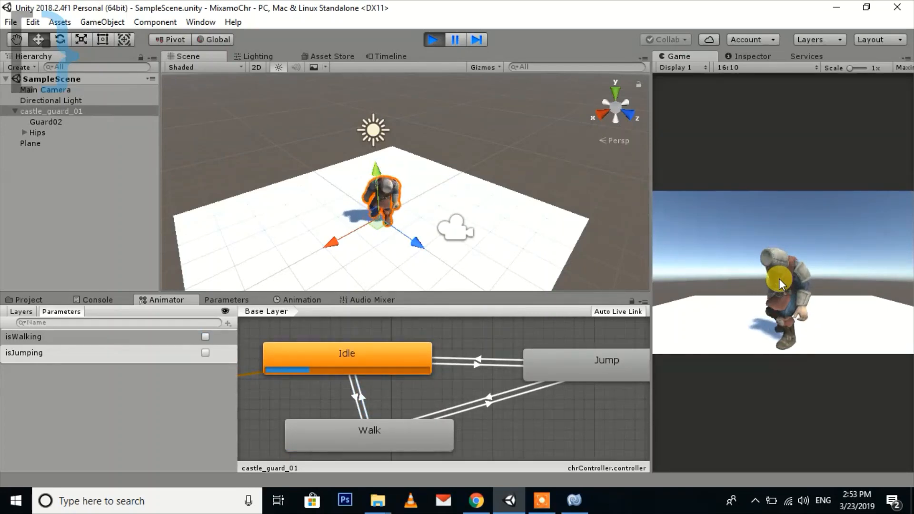
{"action": "key", "text": "w"}
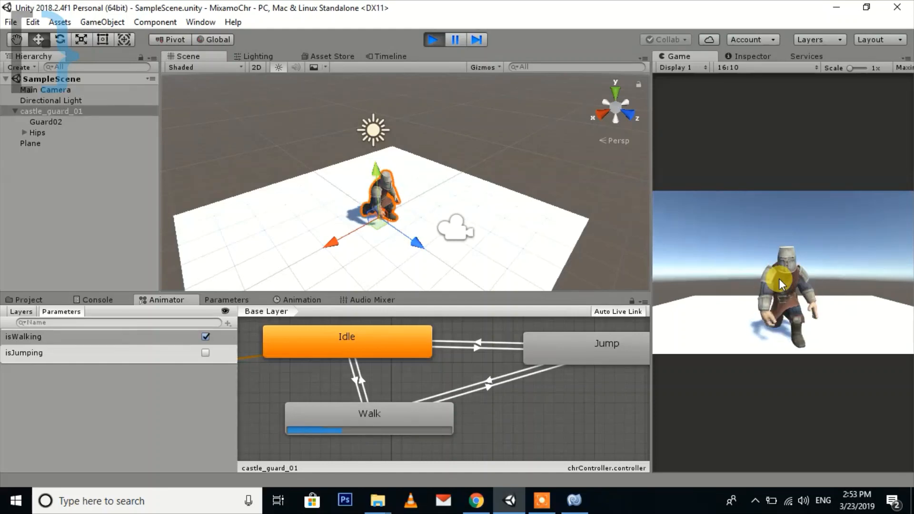
{"action": "key", "text": "w"}
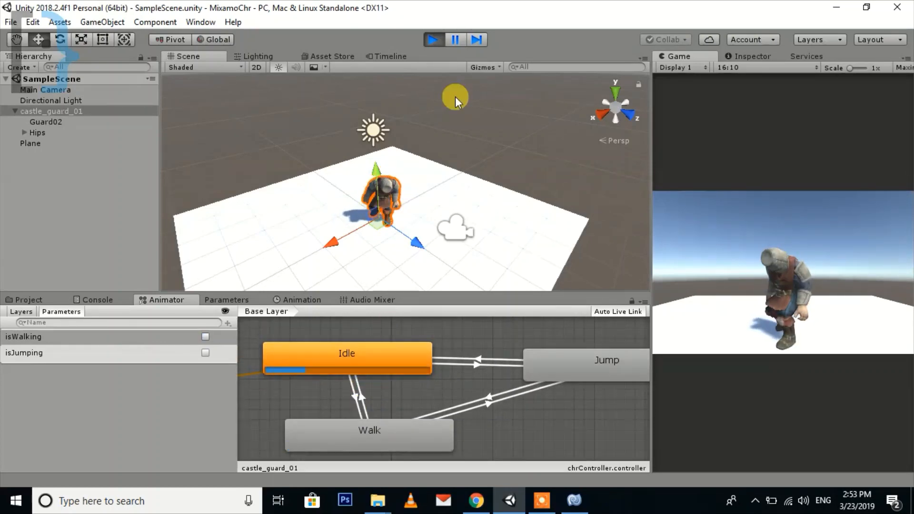
{"action": "left_click", "coordinate": [436, 40]}
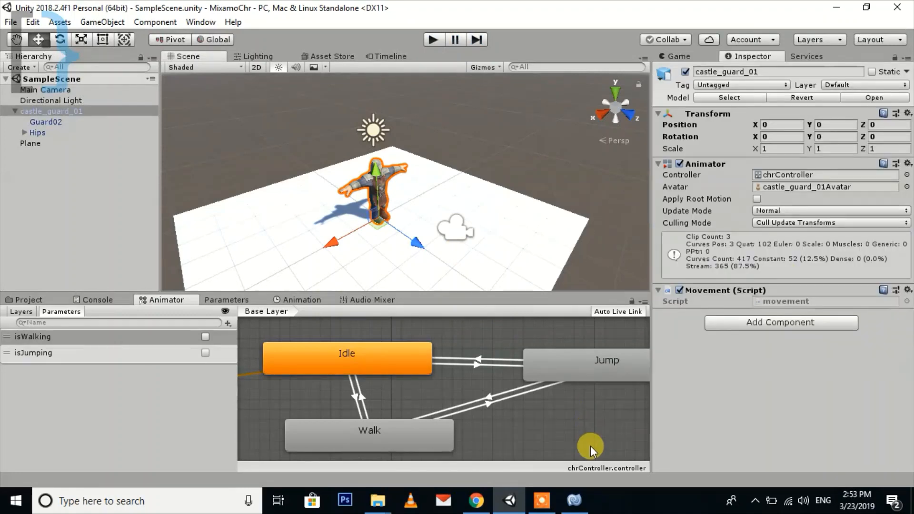
Return to MonoDevelop and begin a new if statement below the else if block with Input.GetKeyDown () as its condition
{"action": "left_click", "coordinate": [573, 500]}
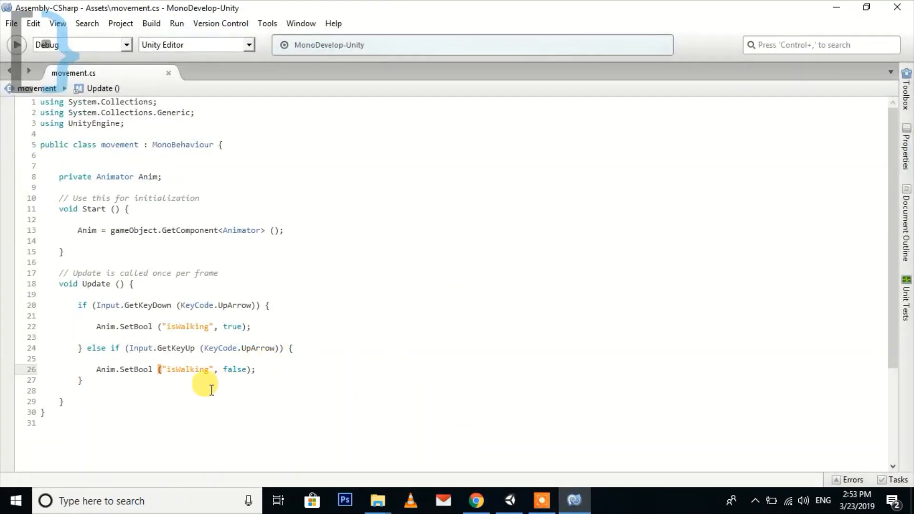
{"action": "left_click", "coordinate": [88, 381]}
{"action": "key", "text": "Return"}
{"action": "key", "text": "Return"}
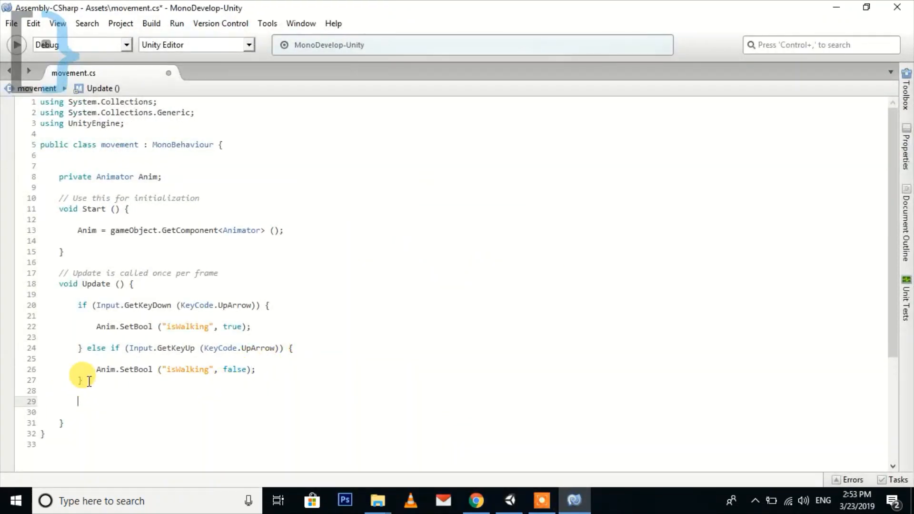
{"action": "type", "text": "if()"}
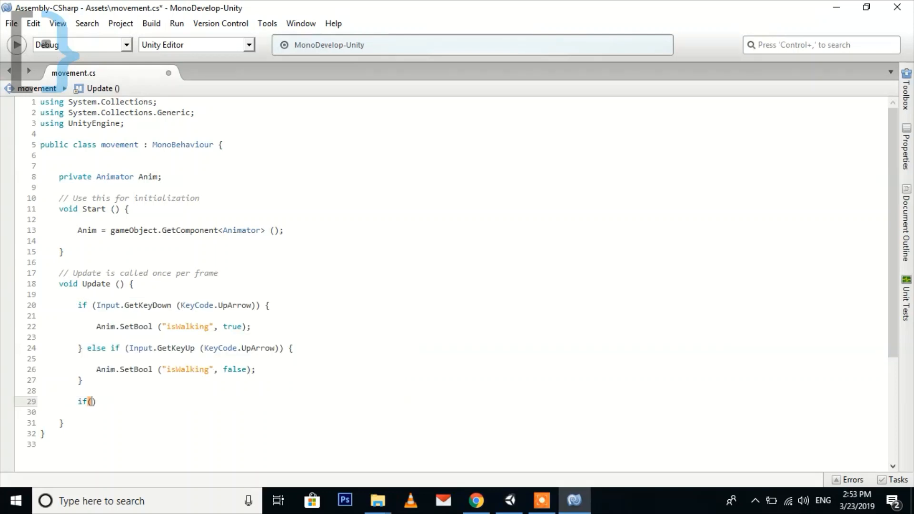
{"action": "type", "text": "Input.get"}
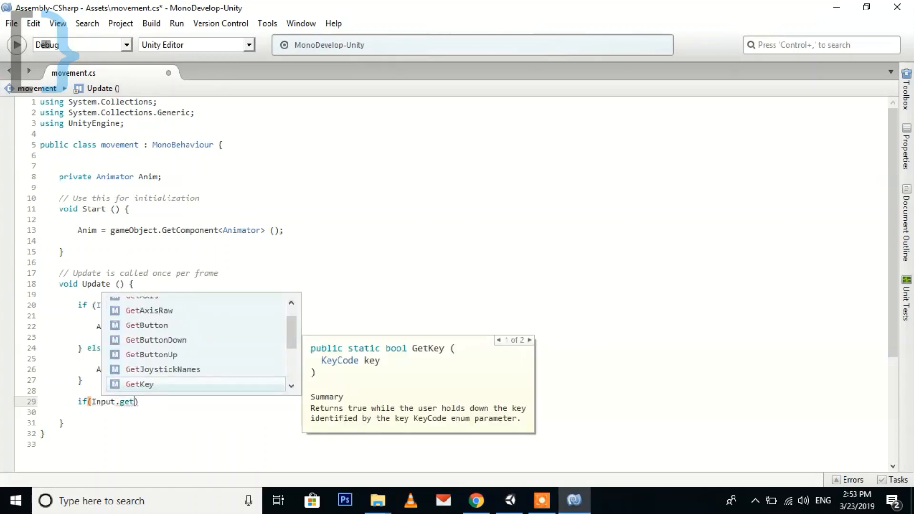
{"action": "type", "text": "keyd"}
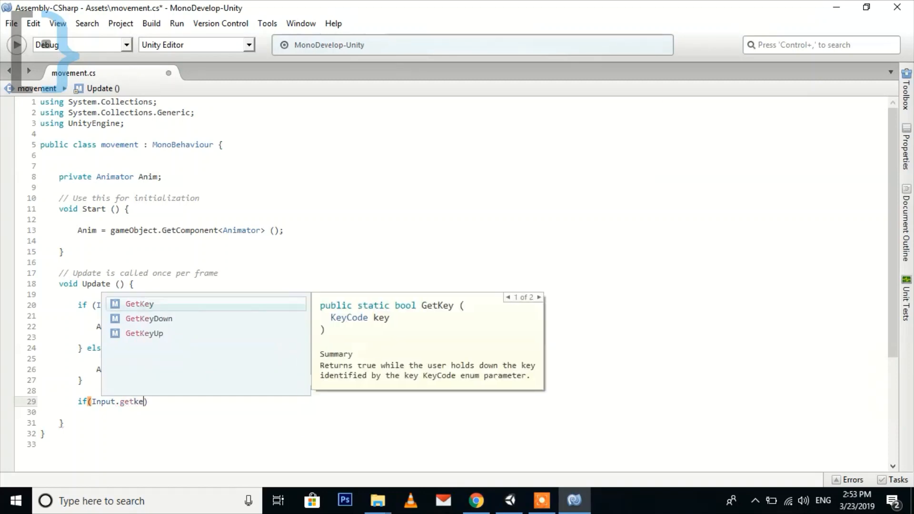
{"action": "type", "text": "("}
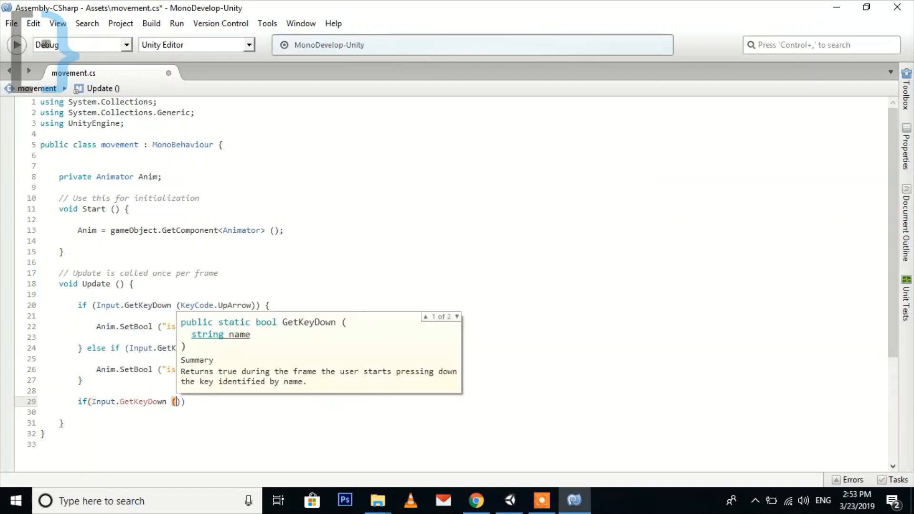
Set the new GetKeyDown argument to KeyCode.Space and open that if statement's body with braces
{"action": "type", "text": "keyco"}
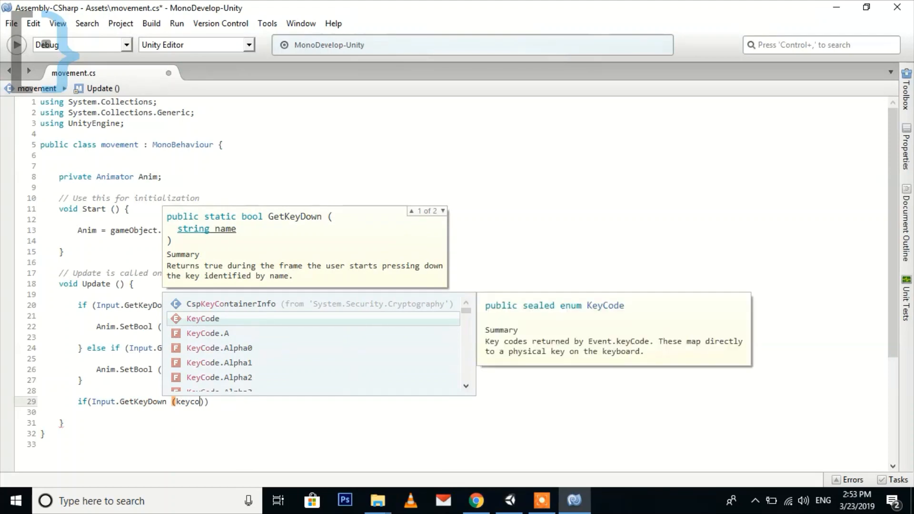
{"action": "type", "text": ".Space)"}
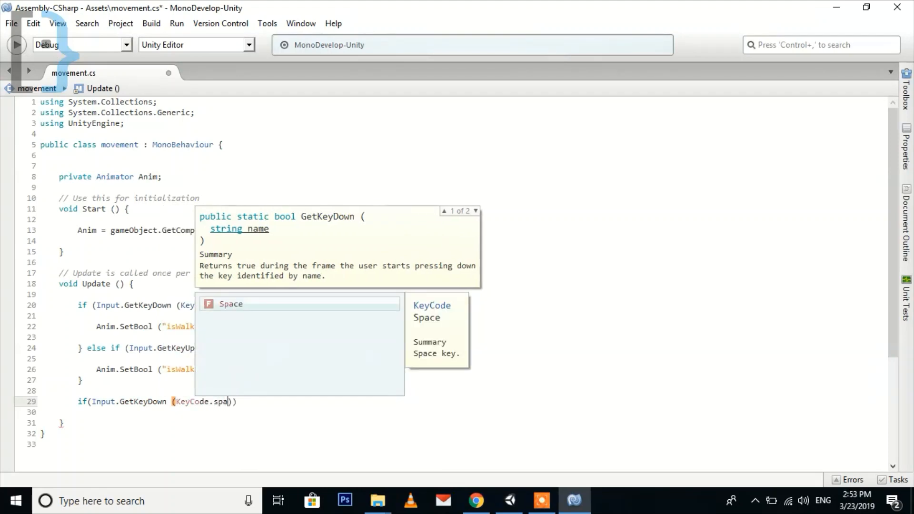
{"action": "type", "text": "{"}
{"action": "key", "text": "Return"}
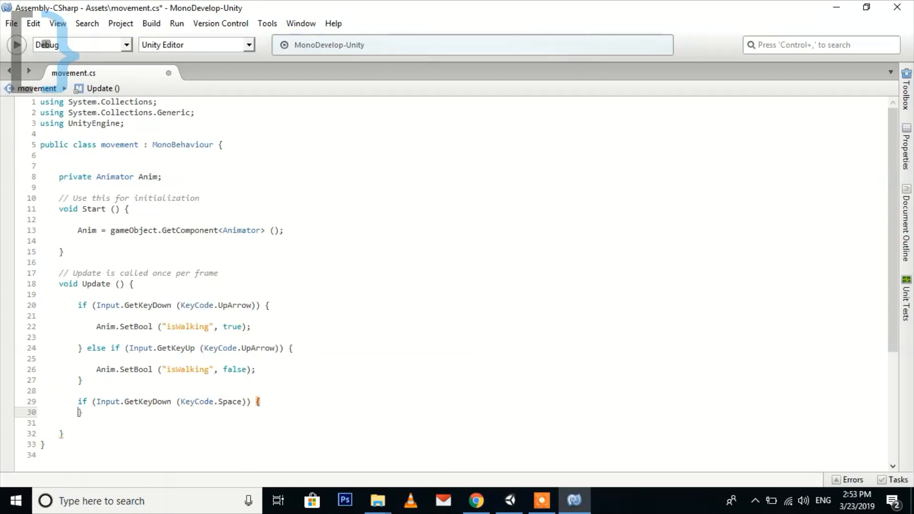
{"action": "key", "text": "Return"}
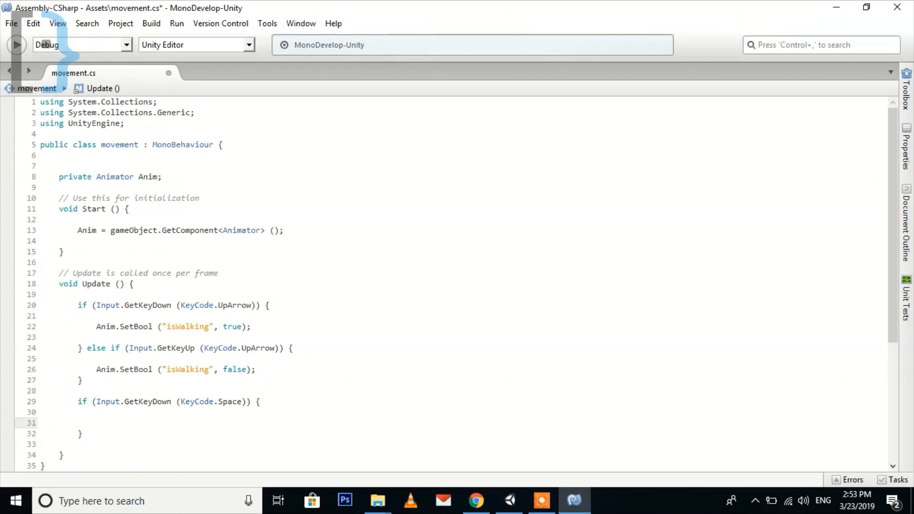
Write an Anim.SetBool (""); call with an empty parameter name inside the KeyCode.Space if block
{"action": "type", "text": "Anim"}
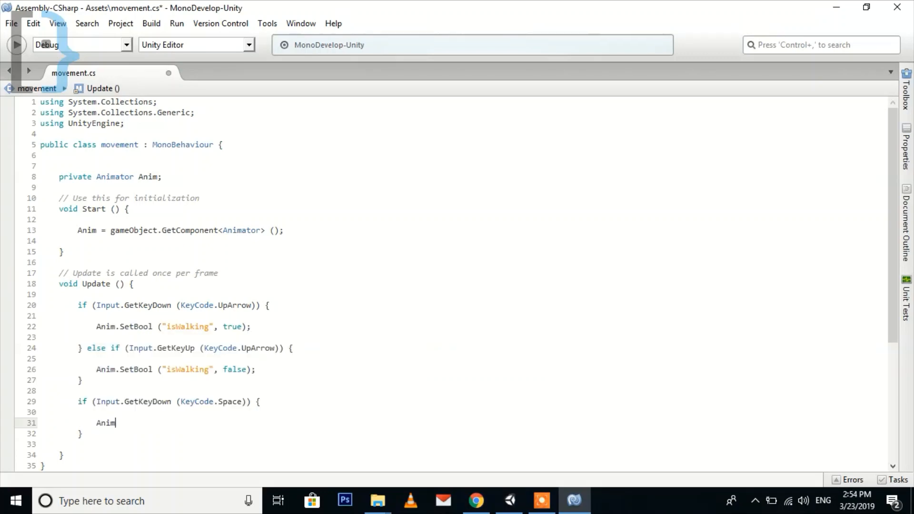
{"action": "type", "text": ".setboo"}
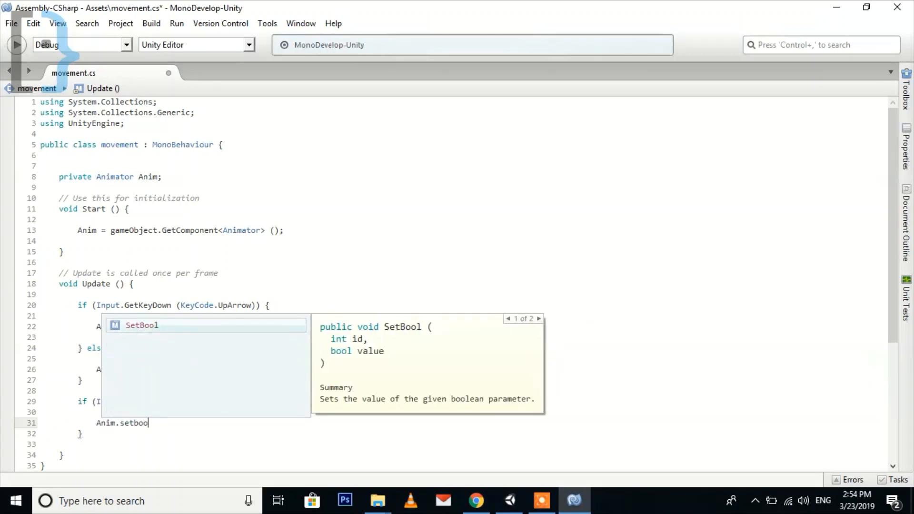
{"action": "type", "text": "(\"\");"}
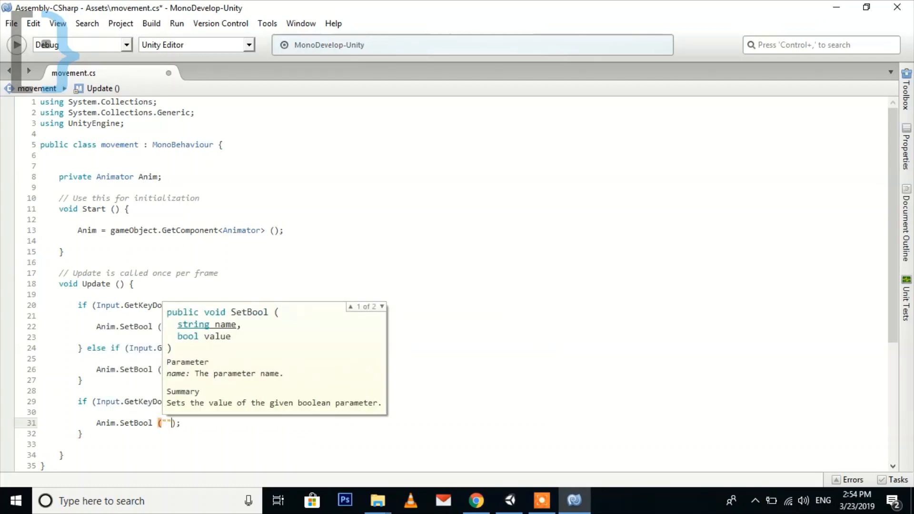
Copy the isJumping parameter name from Unity's Animator and paste it into the MonoDevelop SetBool call with the value true
{"action": "left_click", "coordinate": [513, 501]}
{"action": "left_click", "coordinate": [33, 354]}
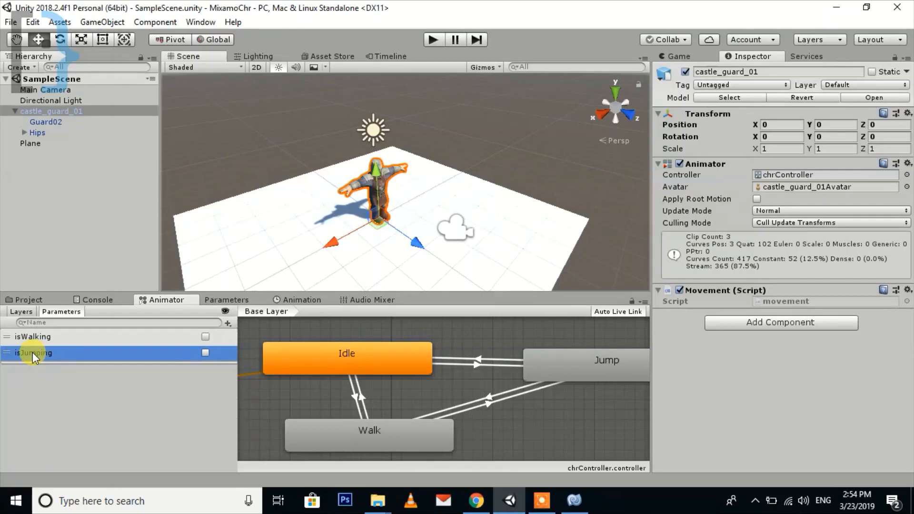
{"action": "double_click", "coordinate": [32, 353]}
{"action": "key", "text": "ctrl+c"}
{"action": "left_click", "coordinate": [575, 499]}
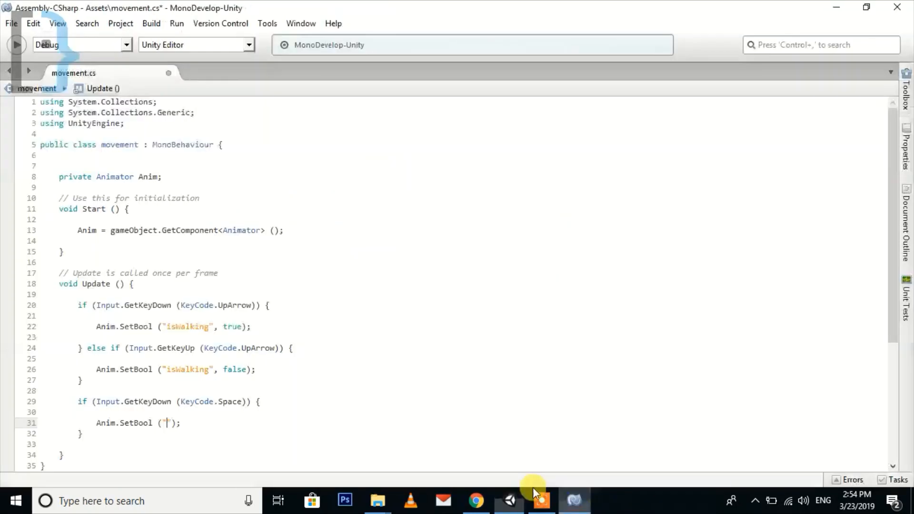
{"action": "key", "text": "ctrl+v"}
{"action": "key", "text": "Right"}
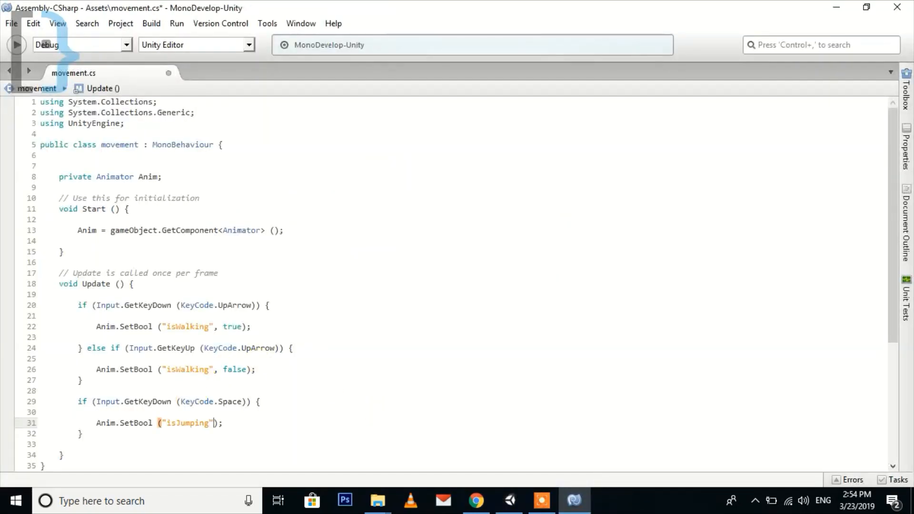
{"action": "type", "text": ", true)"}
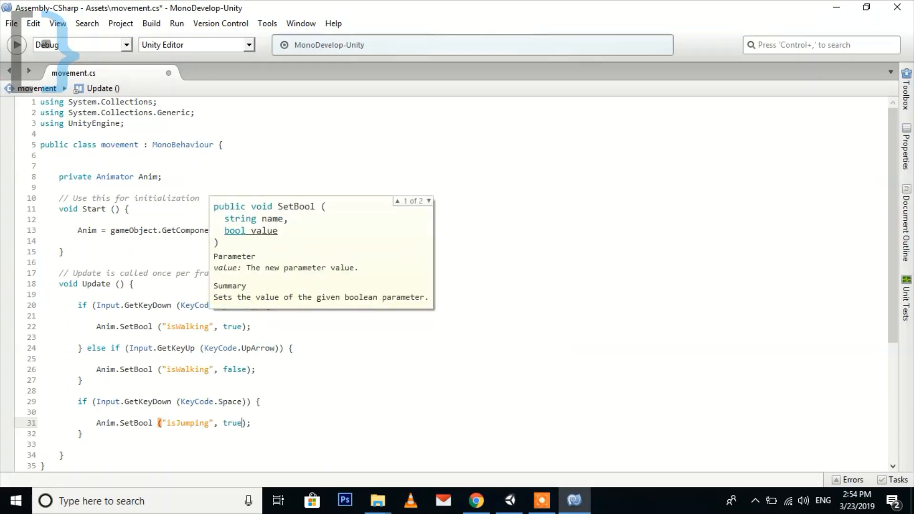
Append an else if clause to the Space if block with Input.GetKeyUp () as its condition
{"action": "left_click", "coordinate": [83, 433]}
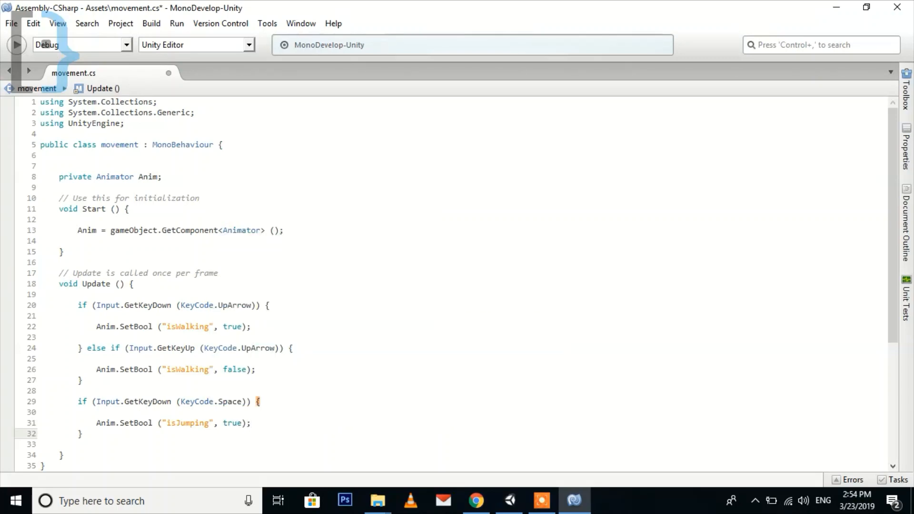
{"action": "type", "text": "else if"}
{"action": "type", "text": "()"}
{"action": "type", "text": "inpu)"}
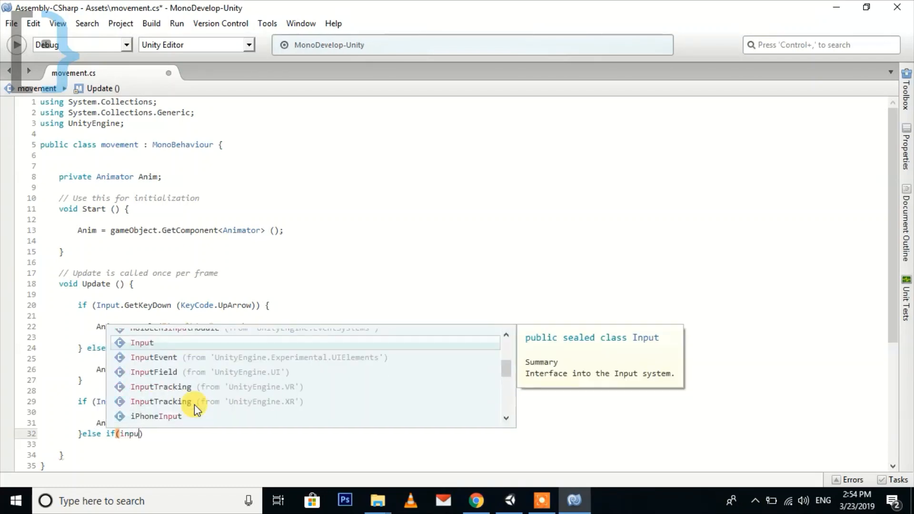
{"action": "key", "text": "Return"}
{"action": "type", "text": ".get"}
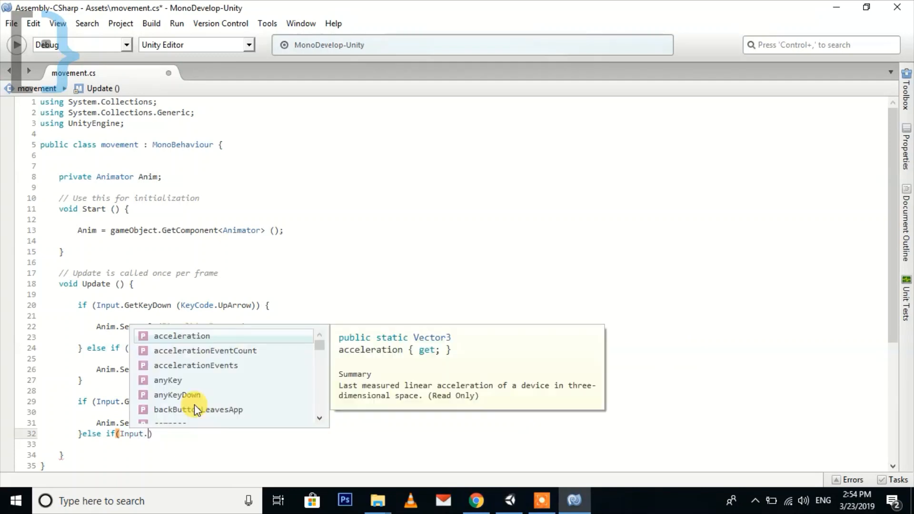
{"action": "type", "text": "key"}
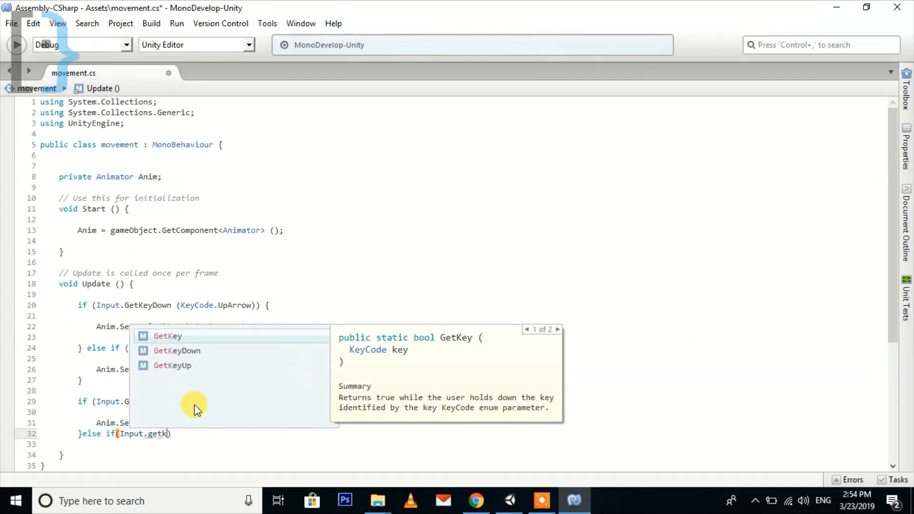
{"action": "key", "text": "Down"}
{"action": "key", "text": "Down"}
{"action": "type", "text": "("}
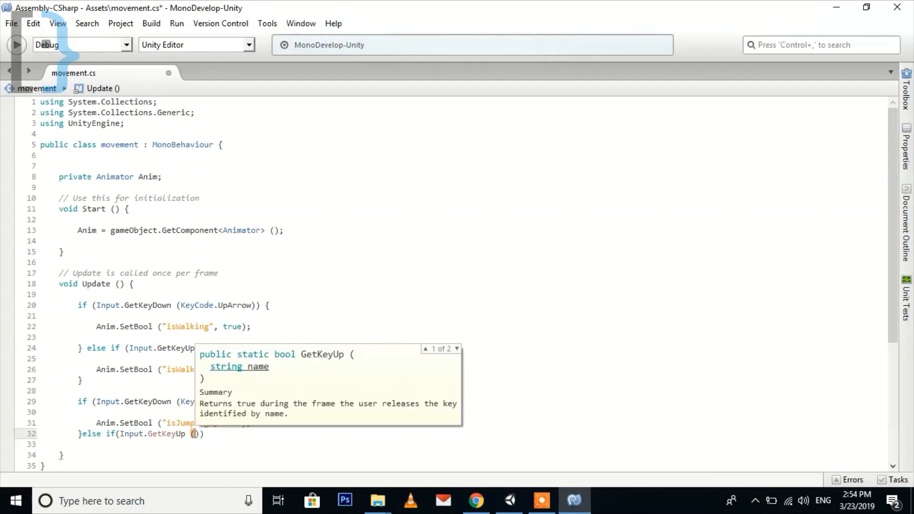
Set the new GetKeyUp argument to KeyCode.Space and open the else if body with braces
{"action": "type", "text": "KeyCode"}
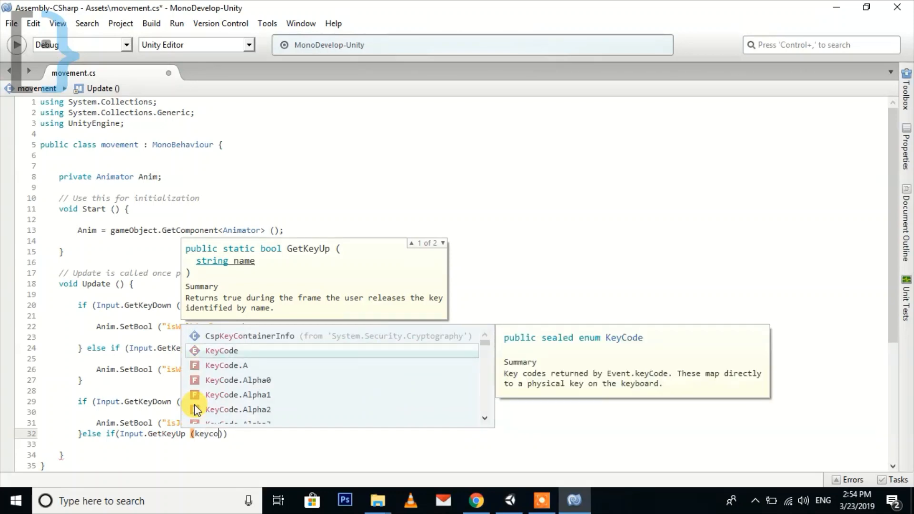
{"action": "type", "text": ".Space"}
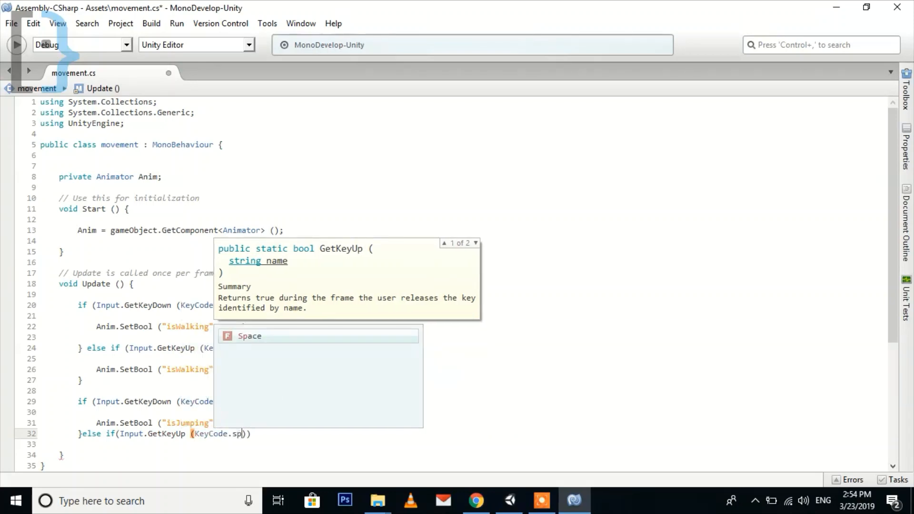
{"action": "key", "text": "End"}
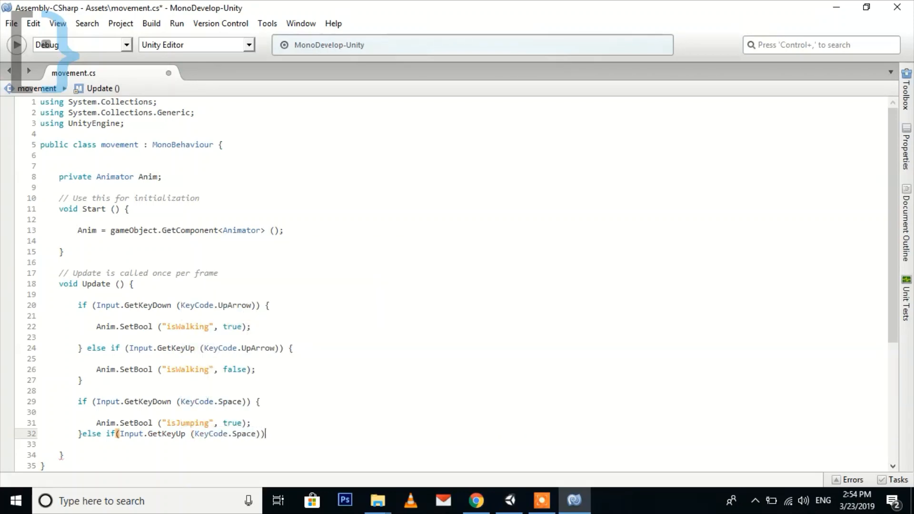
{"action": "type", "text": "{"}
{"action": "key", "text": "Return"}
{"action": "key", "text": "Return"}
{"action": "key", "text": "Up"}
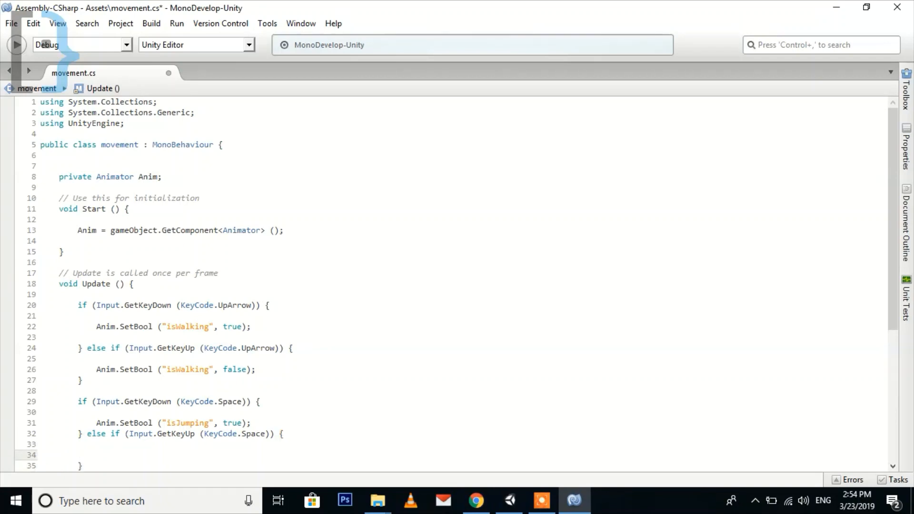
Add Anim.SetBool ("isJumping", false); inside the Space else if block and save the movement script
{"action": "scroll", "coordinate": [350, 267], "scroll_direction": "down", "scroll_amount": 6}
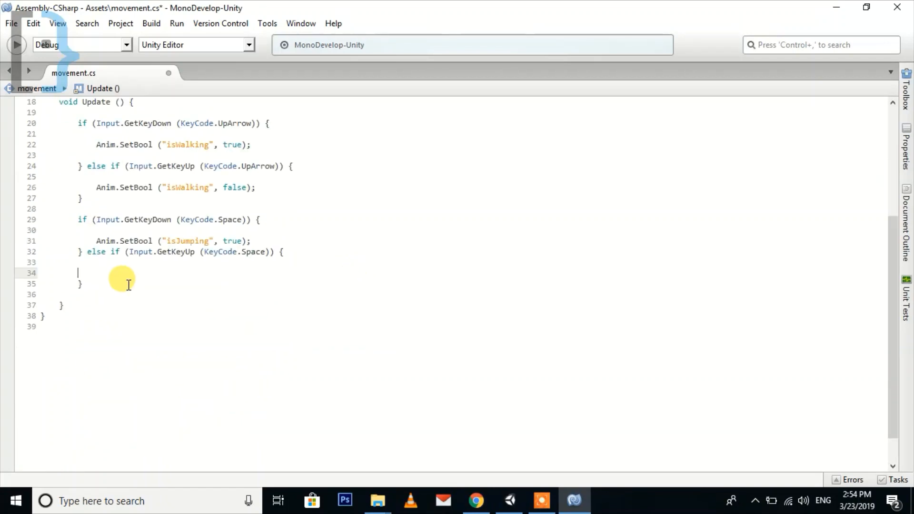
{"action": "type", "text": "anim"}
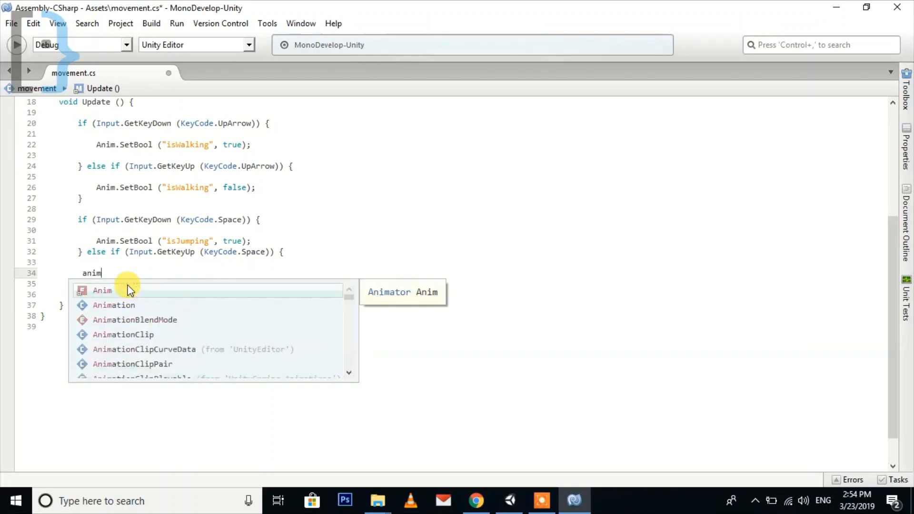
{"action": "key", "text": "Return"}
{"action": "type", "text": ".set"}
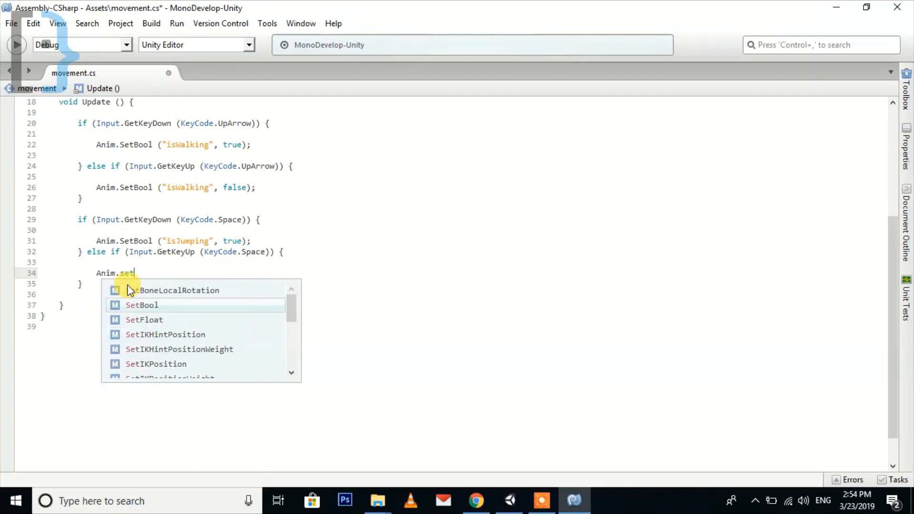
{"action": "key", "text": "Return"}
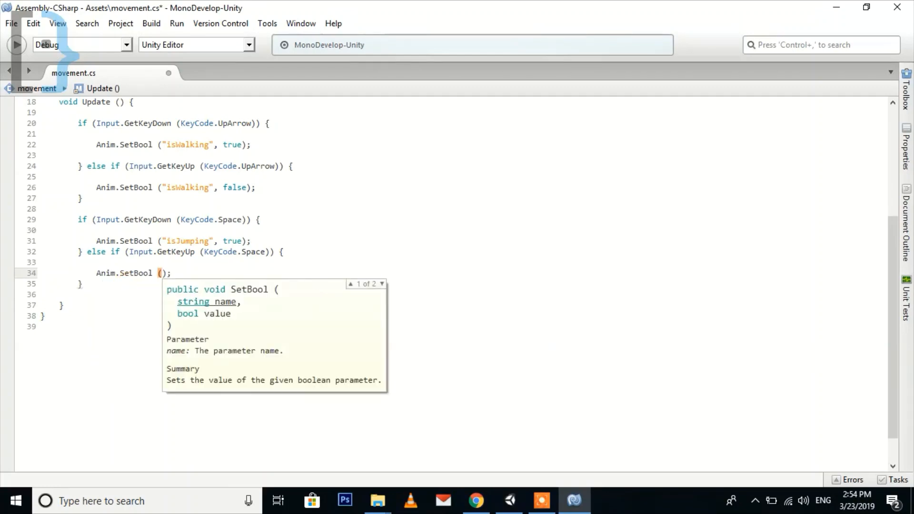
{"action": "type", "text": "\"isJumping\""}
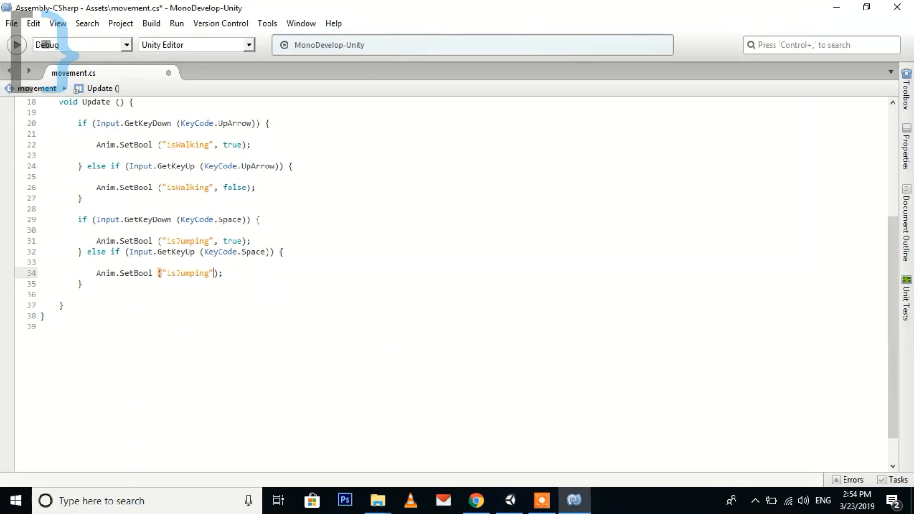
{"action": "type", "text": ", "}
{"action": "type", "text": "false"}
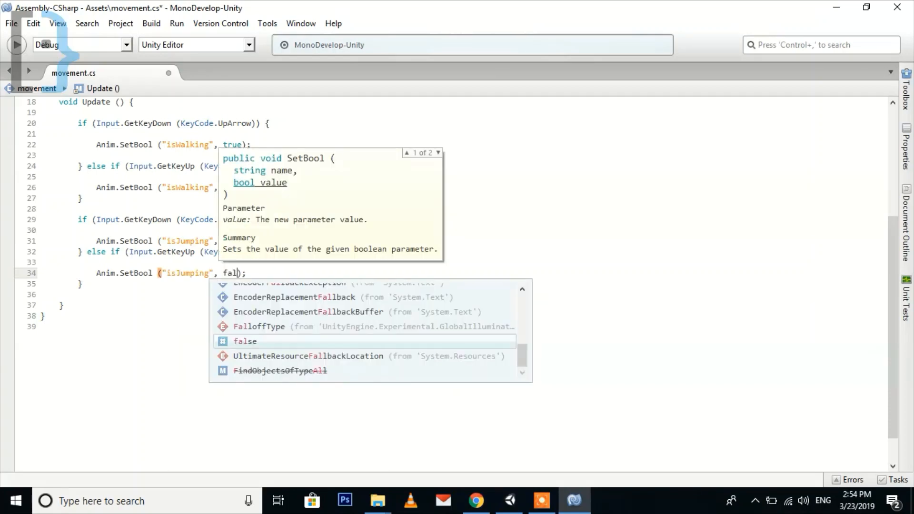
{"action": "key", "text": "ctrl+s"}
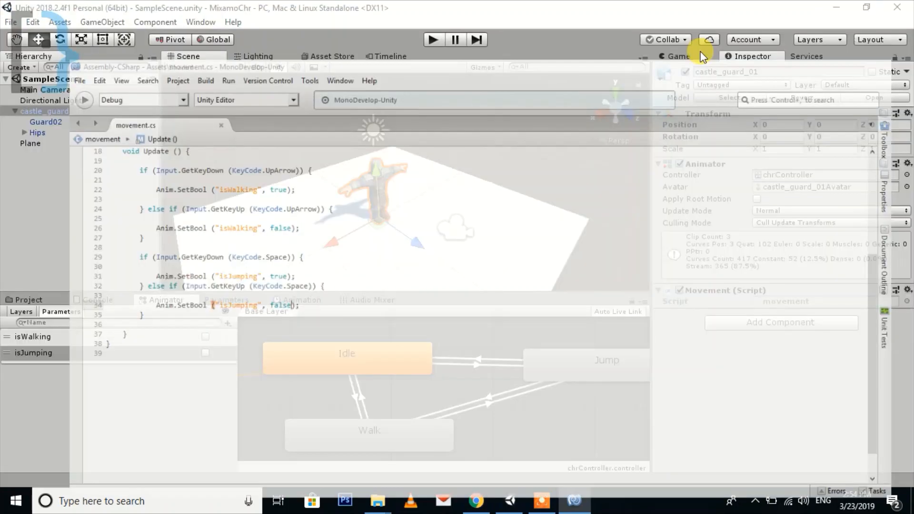
Switch to Unity, run the scene, and test the guard's jump from Idle with the space bar
{"action": "key", "text": "alt+Tab"}
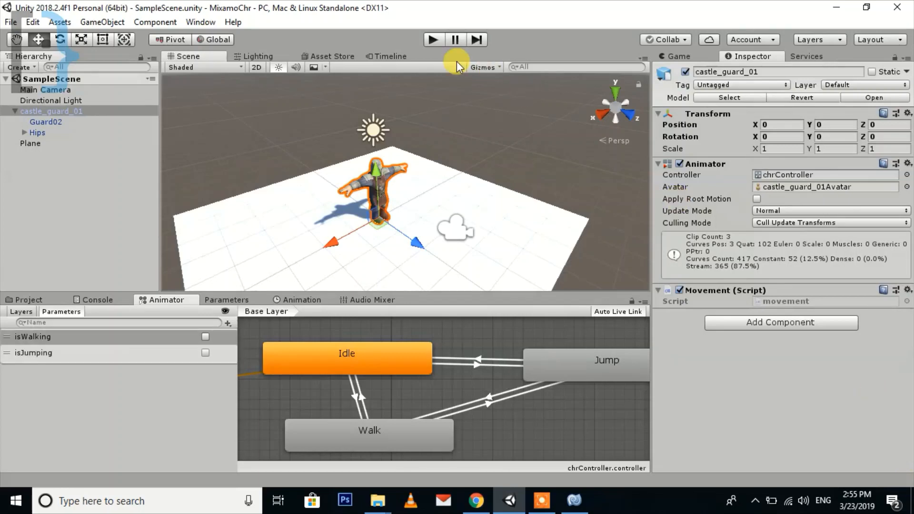
{"action": "left_click", "coordinate": [433, 40]}
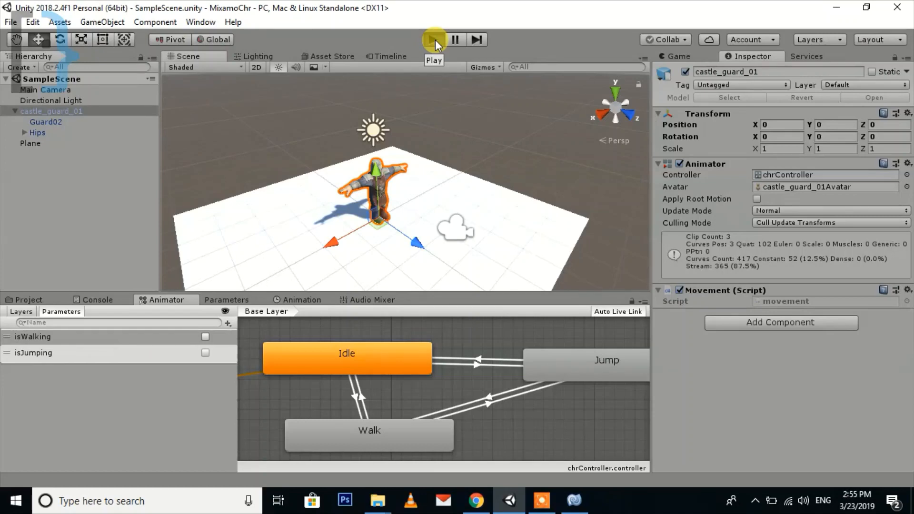
{"action": "left_click", "coordinate": [433, 40]}
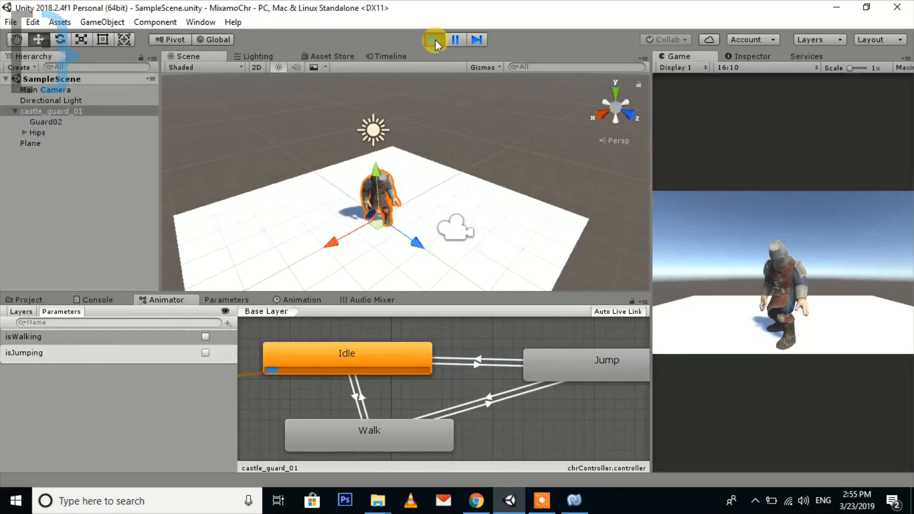
{"action": "key", "text": "space"}
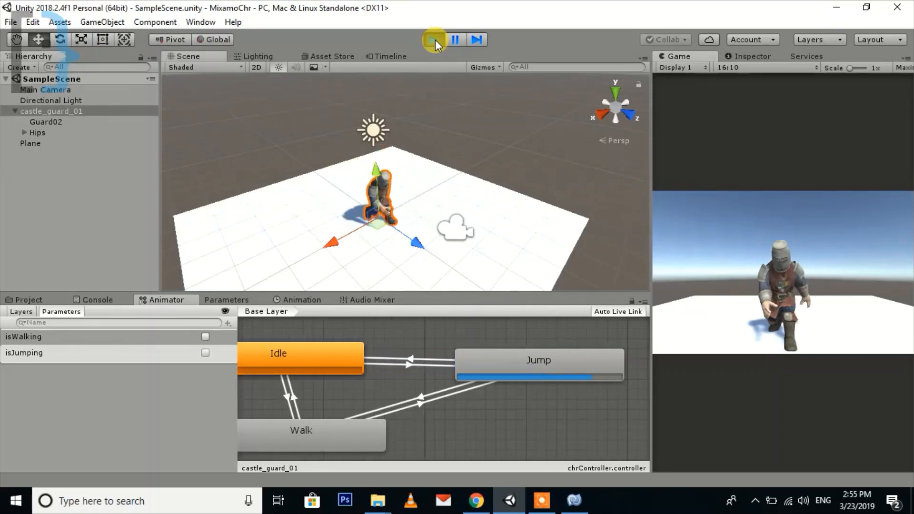
Test the guard's walking with the up arrow and its jump from Walk with the space bar in the running scene
{"action": "key", "text": "w"}
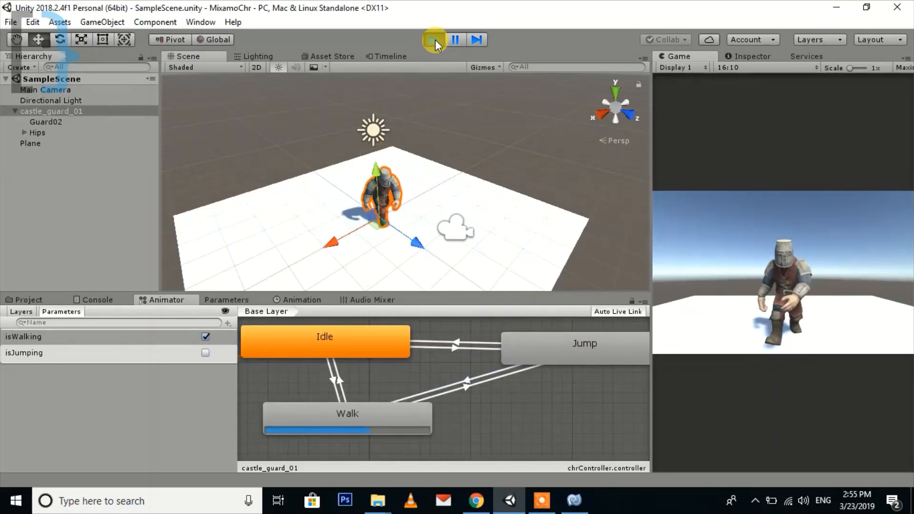
{"action": "key", "text": "space"}
{"action": "key", "text": "space"}
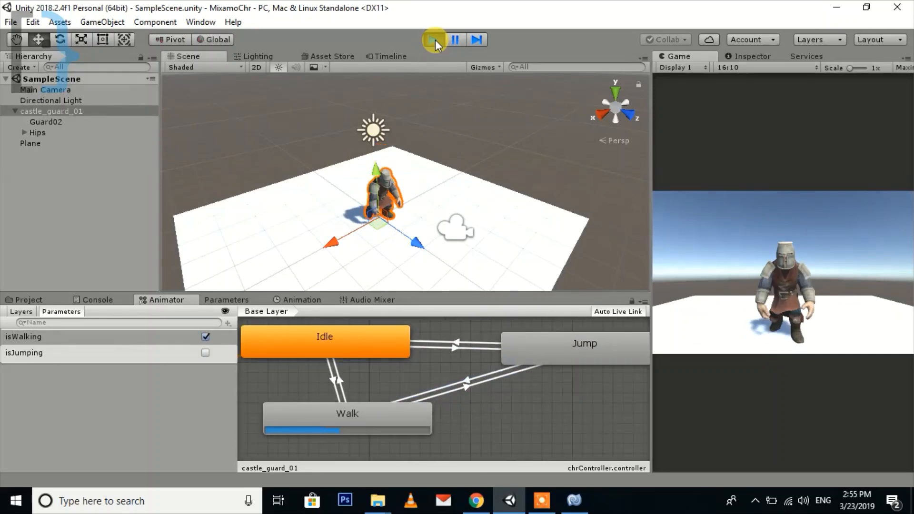
{"action": "key", "text": "space"}
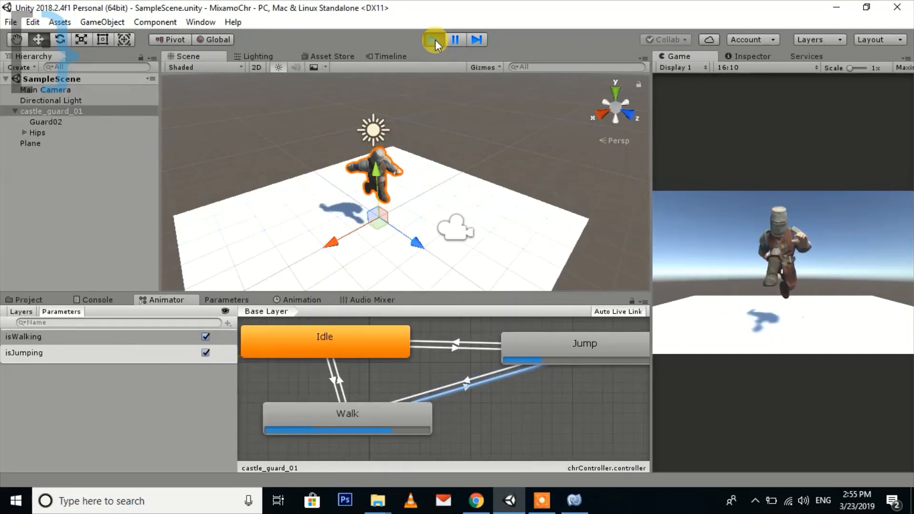
{"action": "key", "text": "space"}
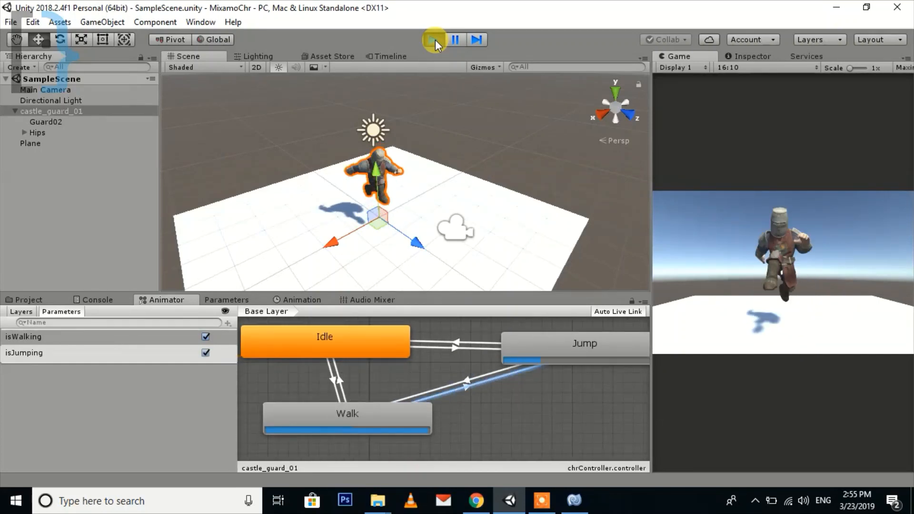
{"action": "key", "text": "space"}
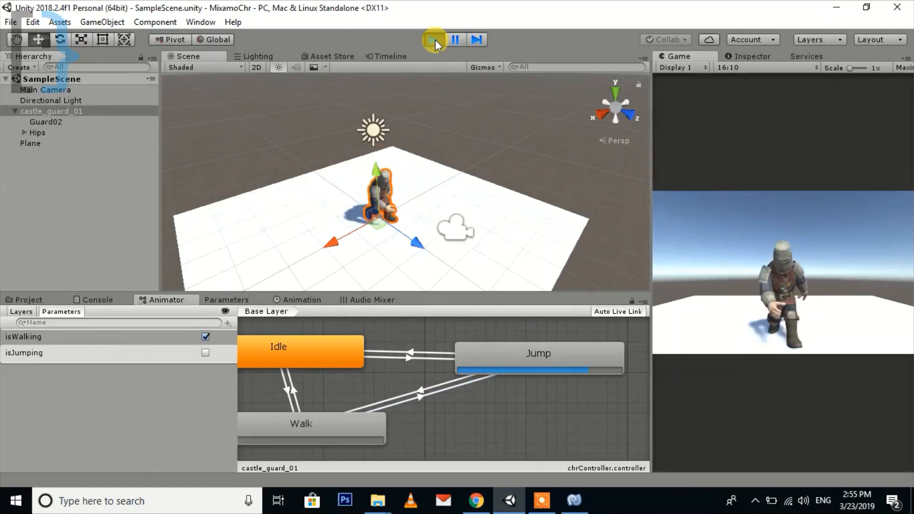
{"action": "key", "text": "space"}
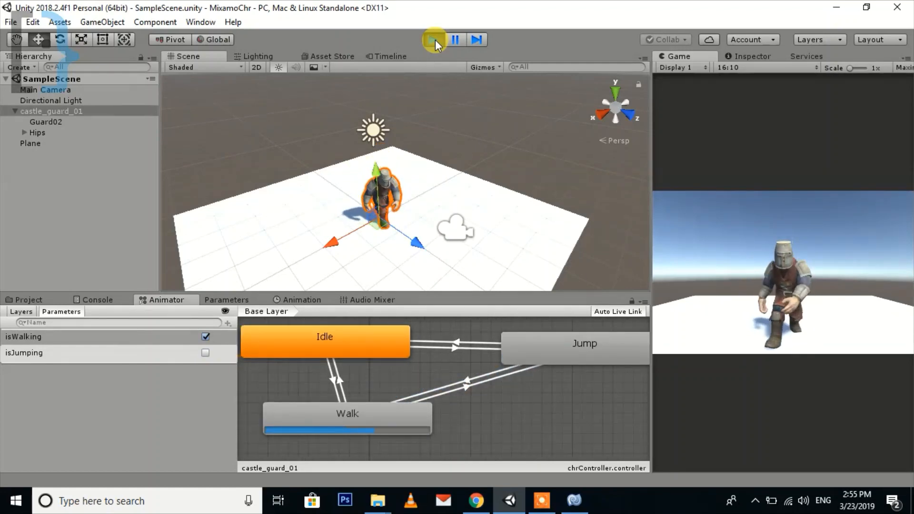
{"action": "key", "text": "space"}
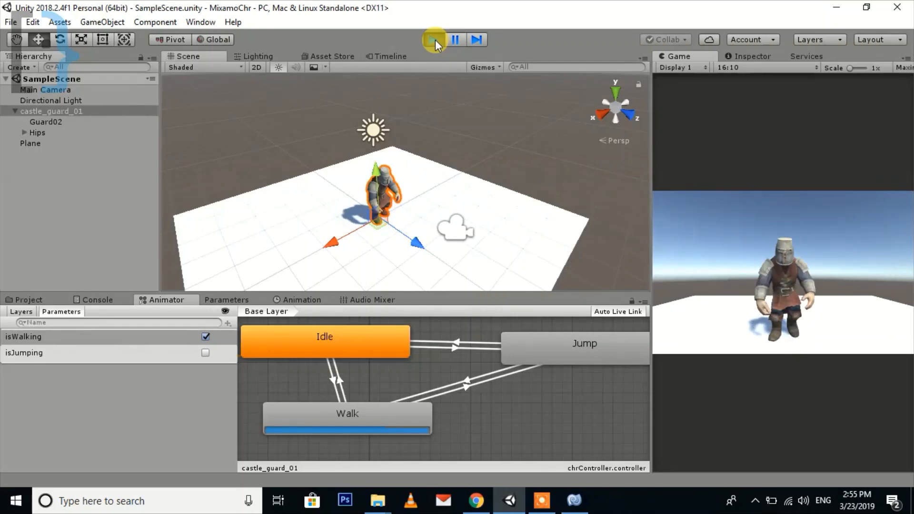
{"action": "key", "text": "space"}
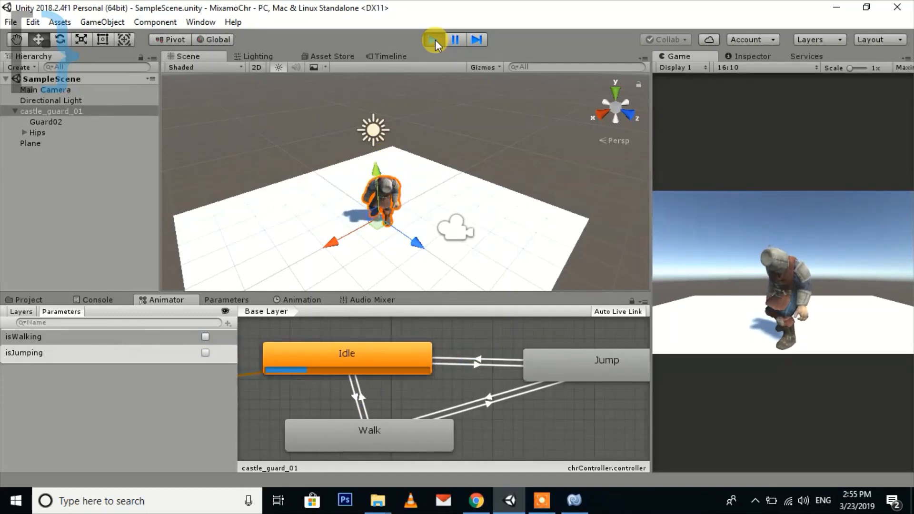
{"action": "key", "text": "w"}
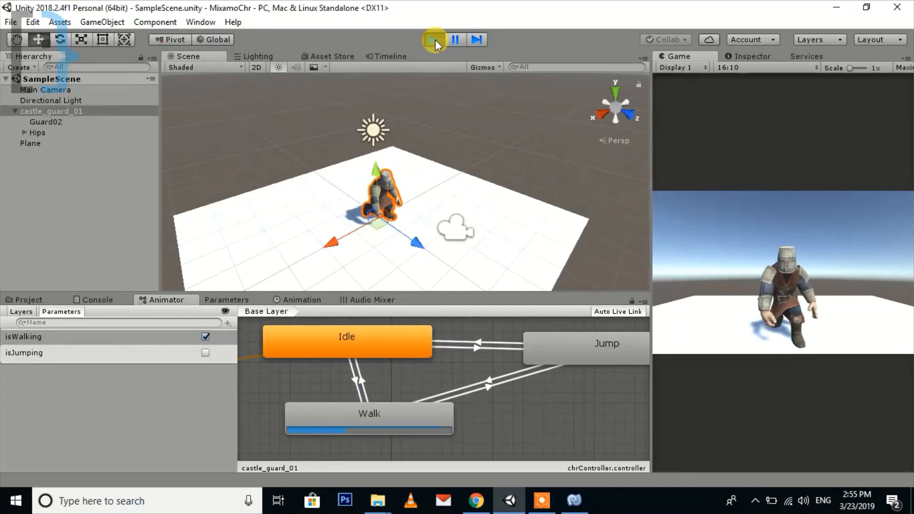